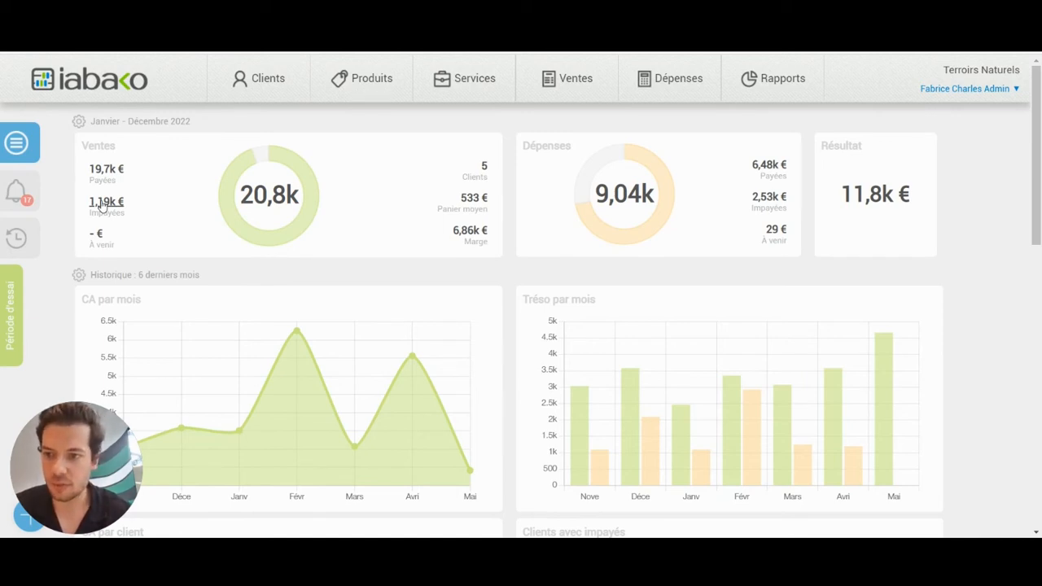
Step: Review the dashboard's sales figures and the settings for its period, result calculation and amounts
drag(103, 204, 118, 169)
click(148, 167)
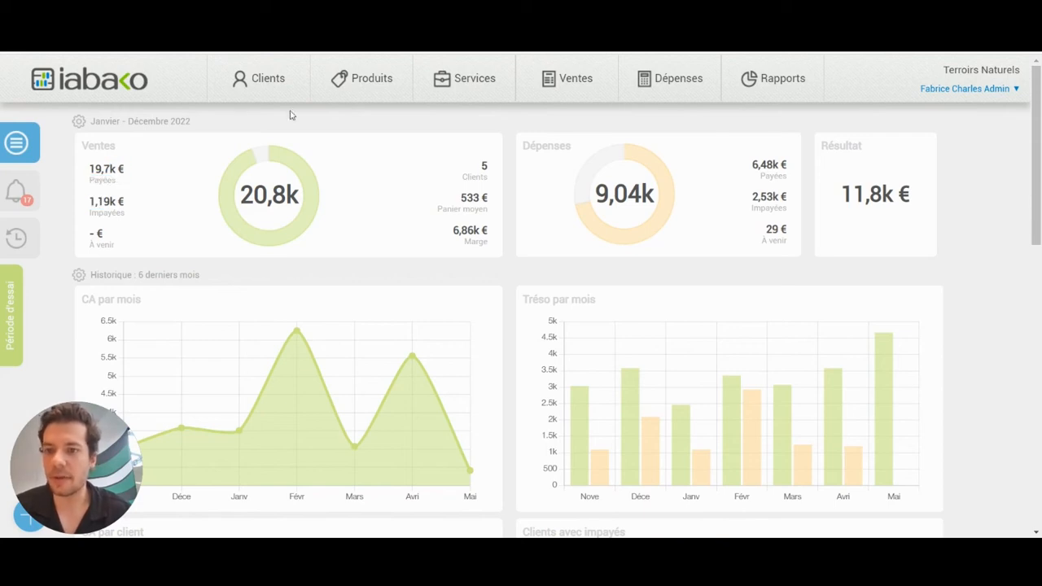
click(79, 123)
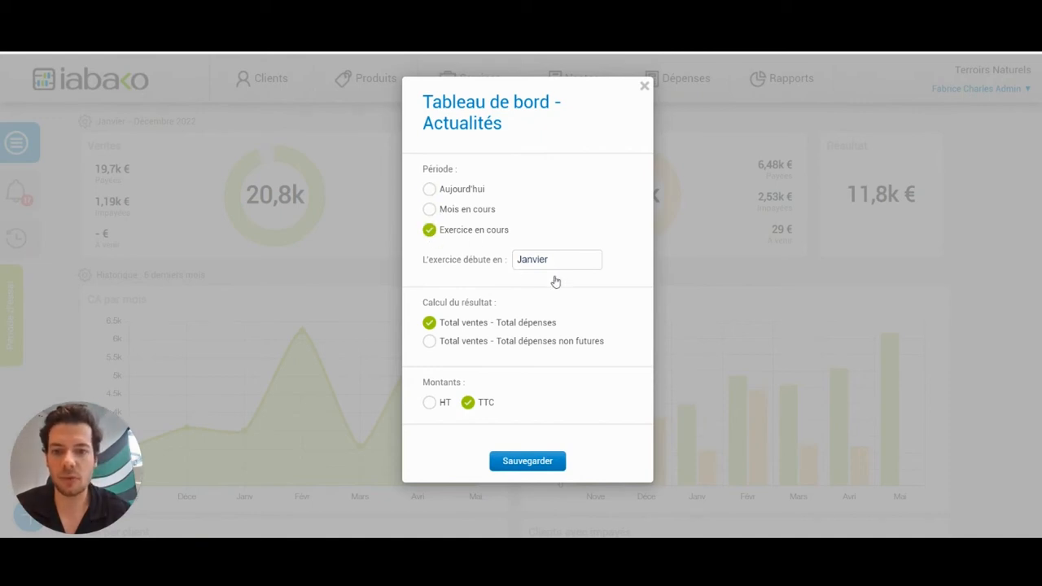
scroll(644, 91, down, 1)
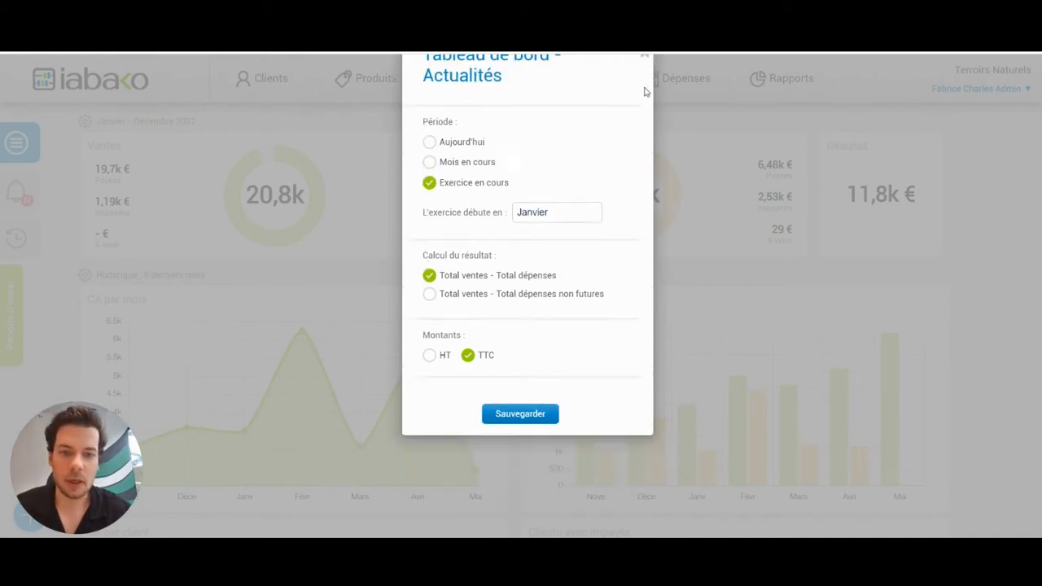
click(643, 55)
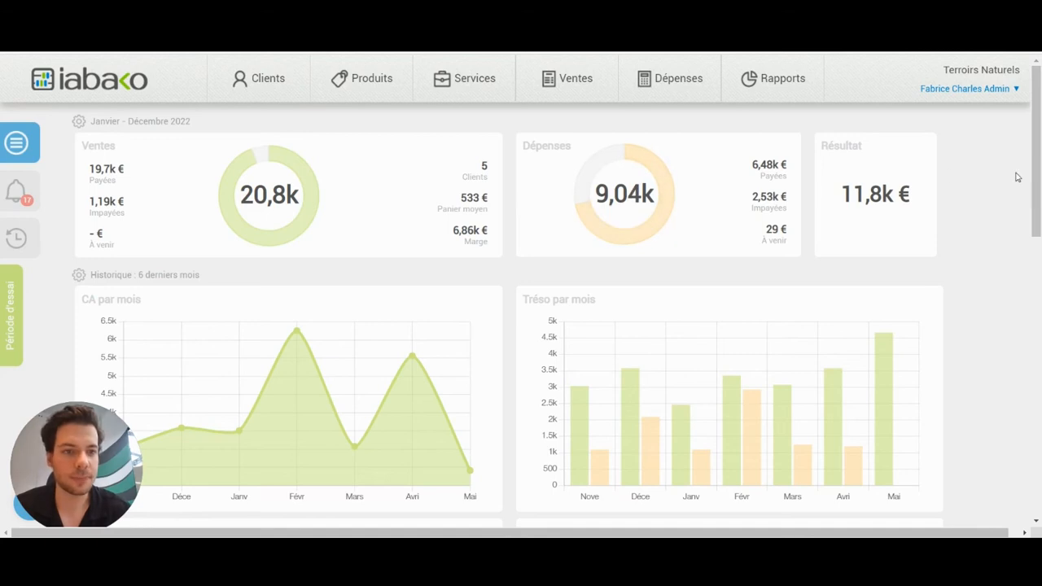
Step: Examine the dashboard charts on monthly revenue and cash flow, clients, unpaid balances, products and cities
drag(1039, 160, 1038, 215)
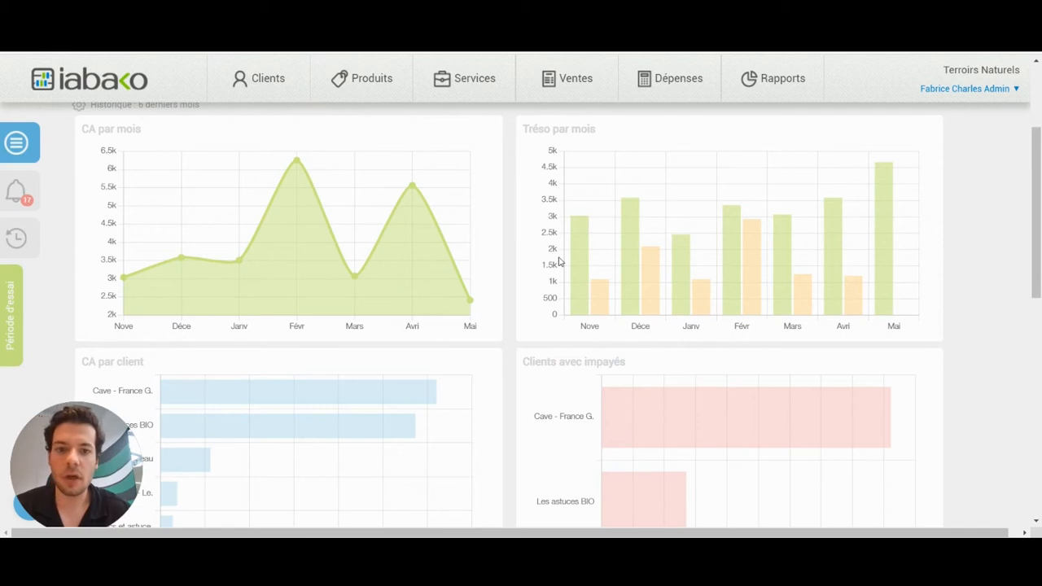
drag(1035, 180, 1009, 298)
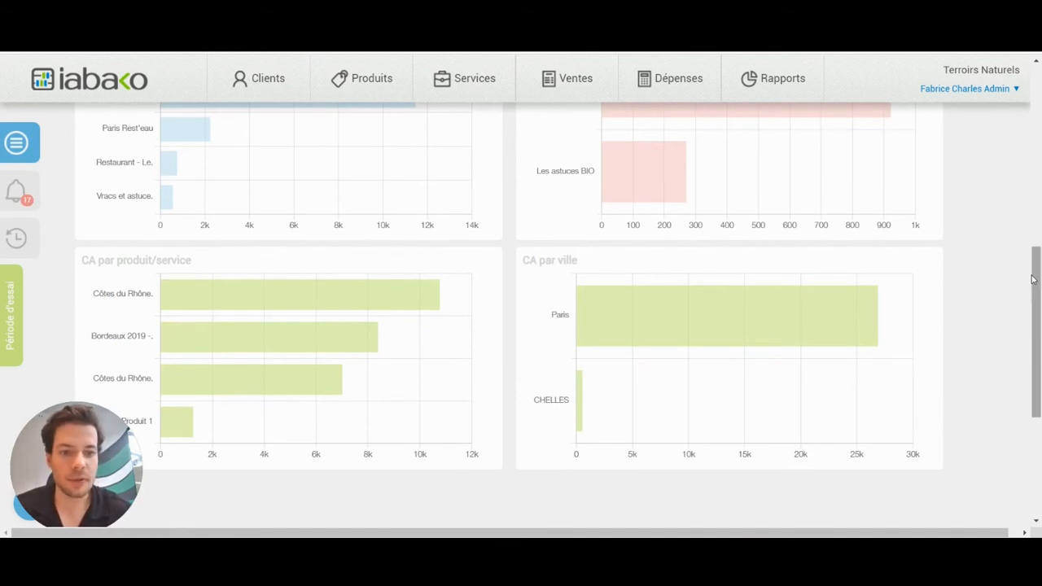
mouse_move(801, 350)
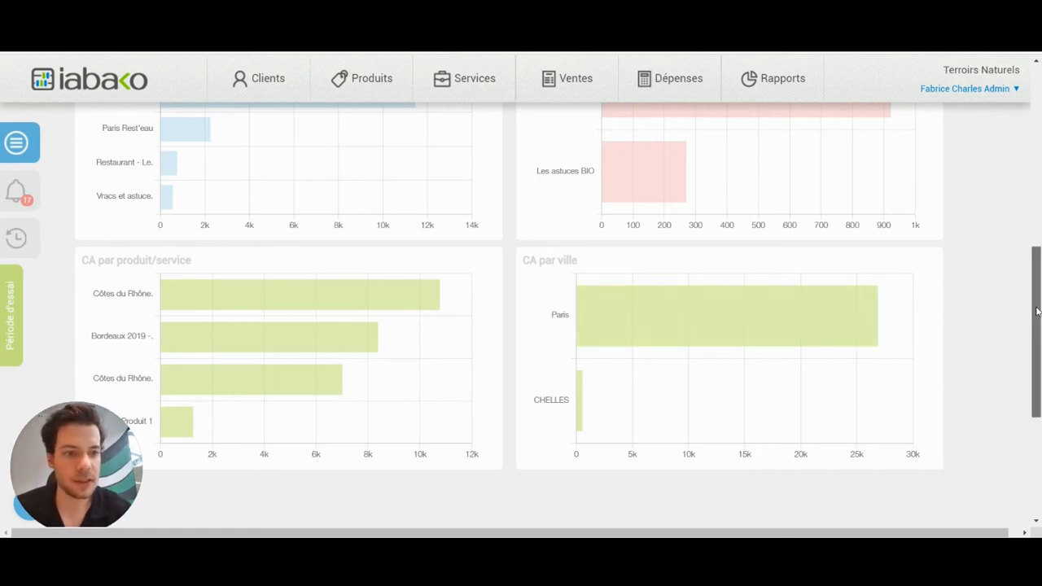
scroll(1036, 311, up, 8)
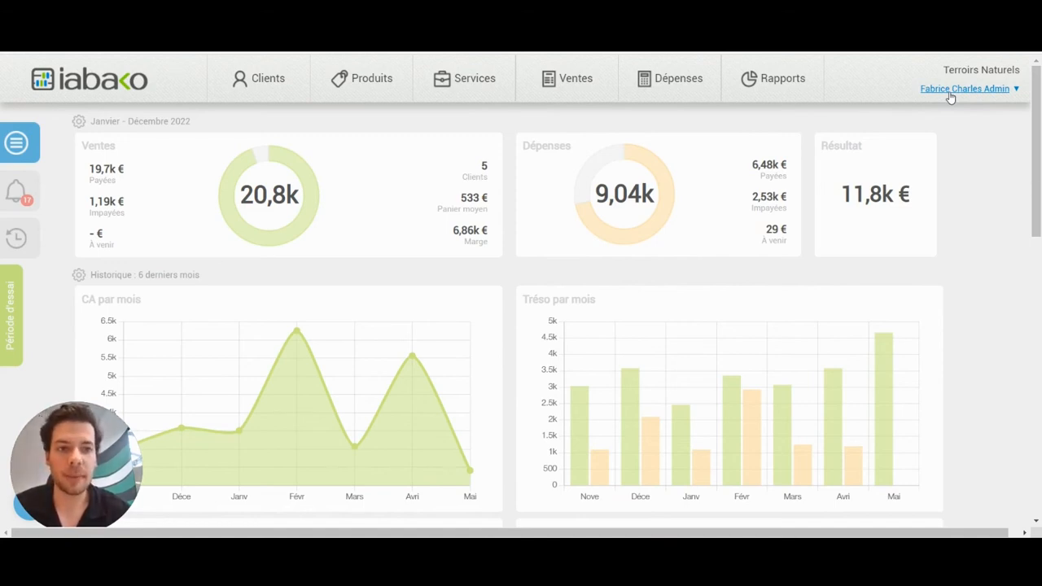
Step: Open the document templates, preview the Blocs and Compact invoice layouts, and choose the Photo layout
click(949, 91)
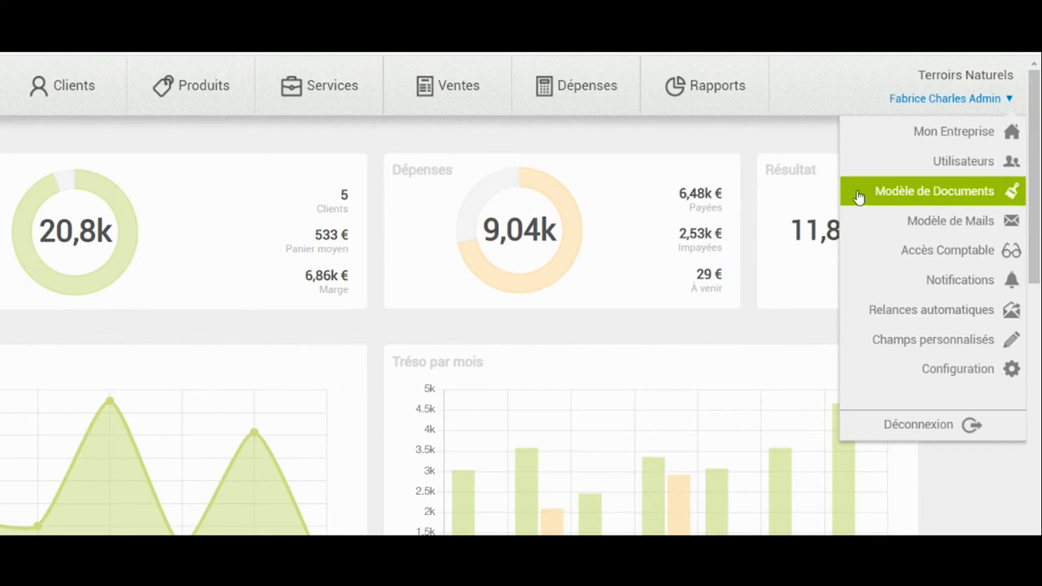
click(858, 197)
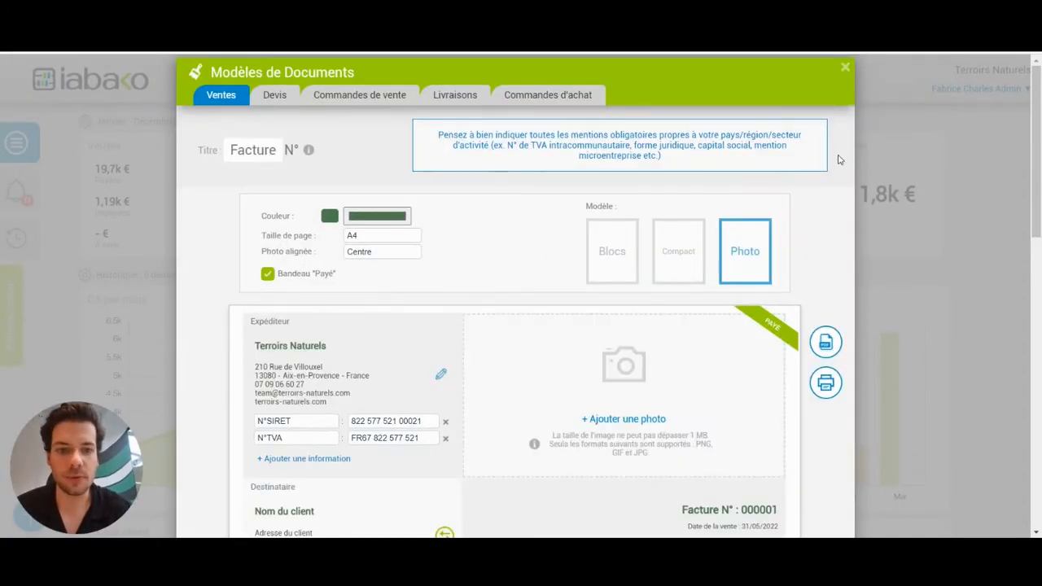
click(610, 248)
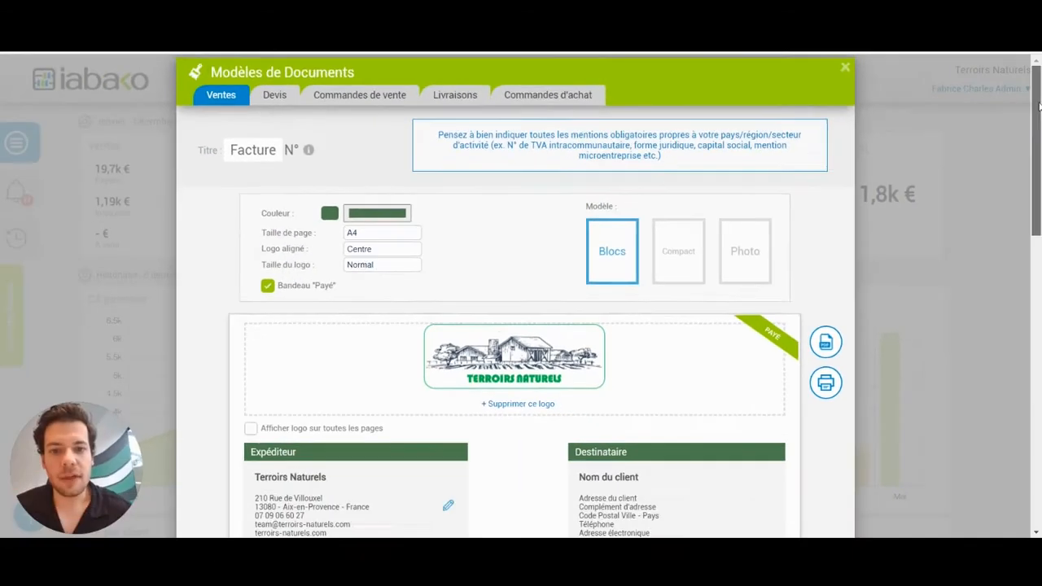
drag(1037, 107, 1037, 129)
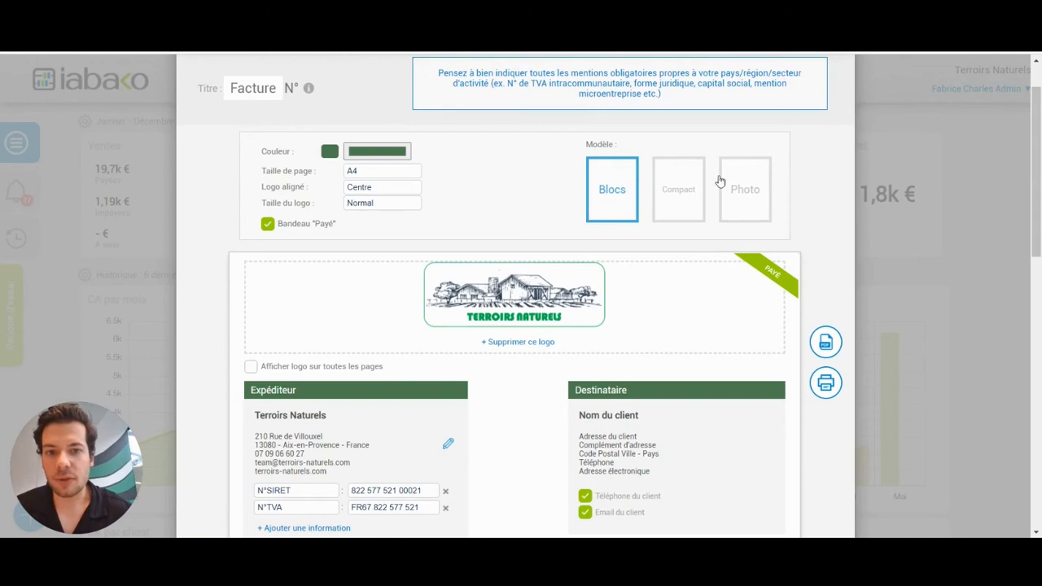
click(680, 197)
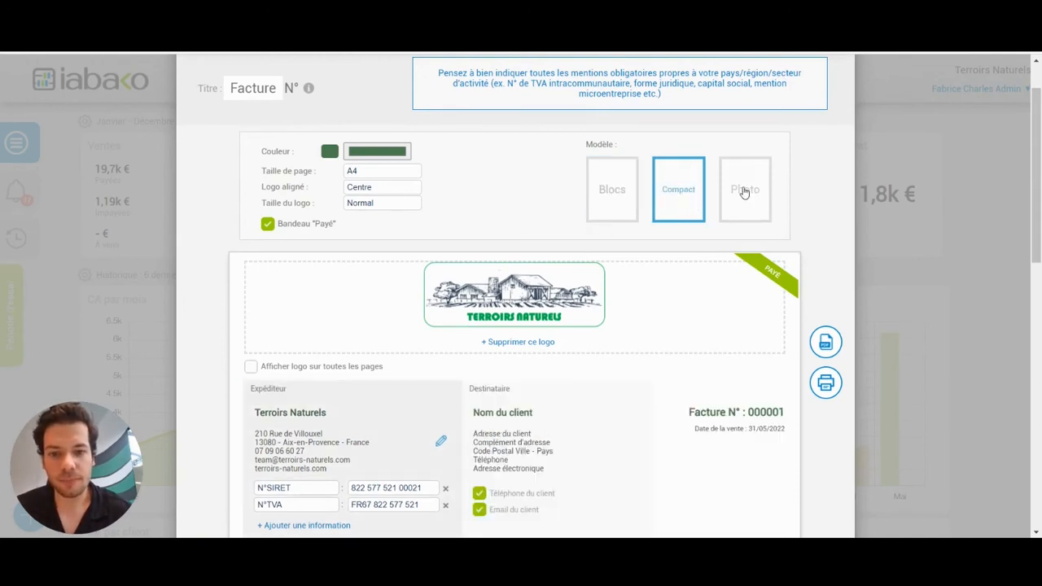
click(744, 192)
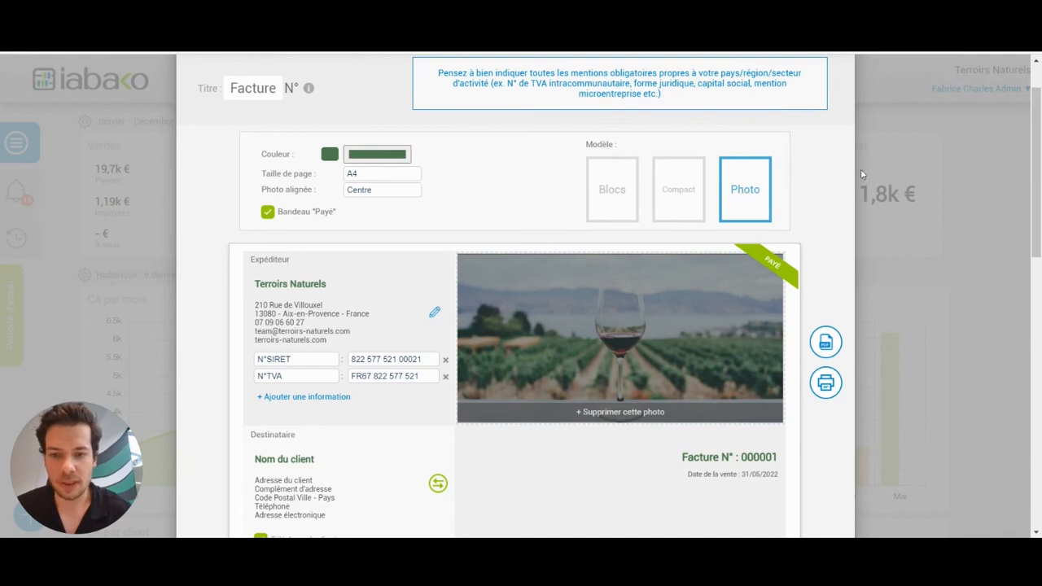
Step: Check the invoice template's sender, product table, signature, payment terms, bank details and footer sections, and save it
drag(1038, 143, 1023, 194)
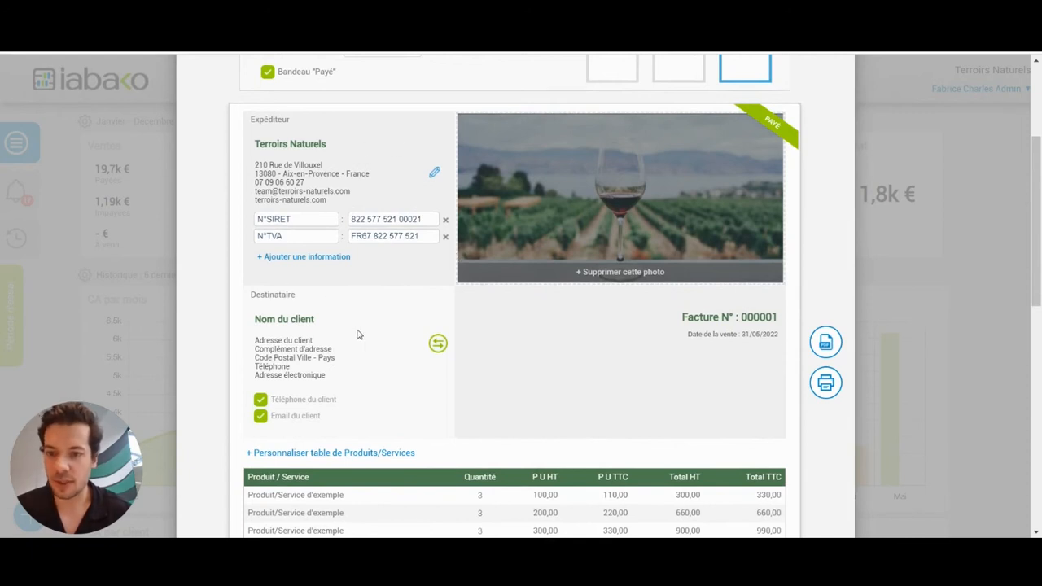
drag(1027, 182, 1005, 311)
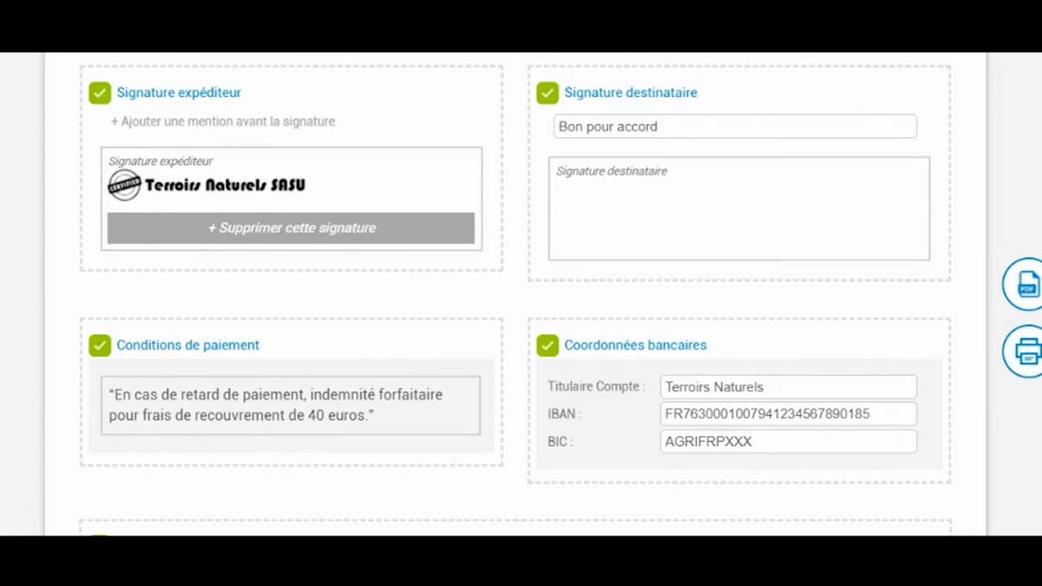
scroll(630, 296, down, 4)
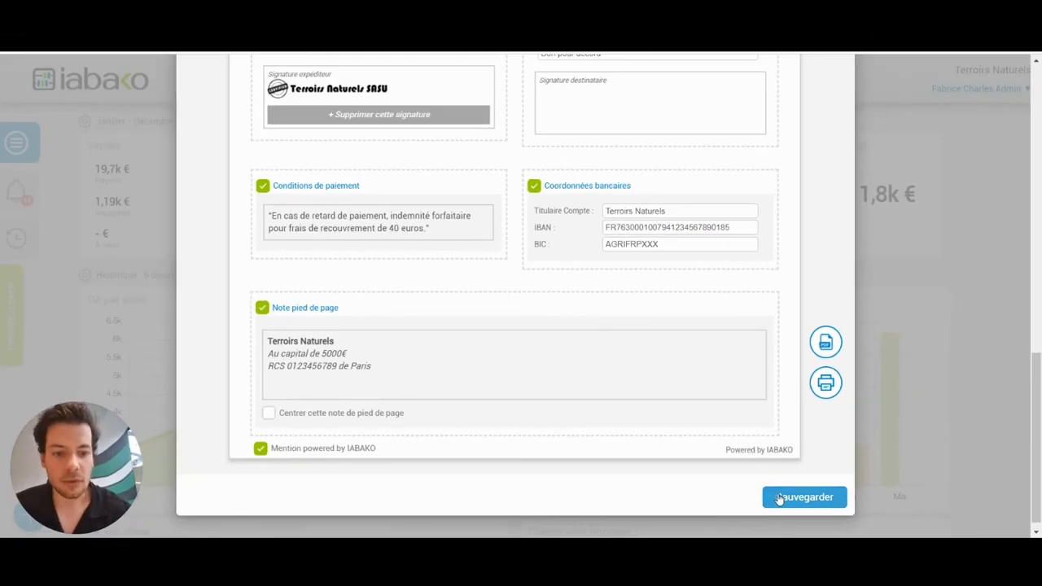
click(779, 499)
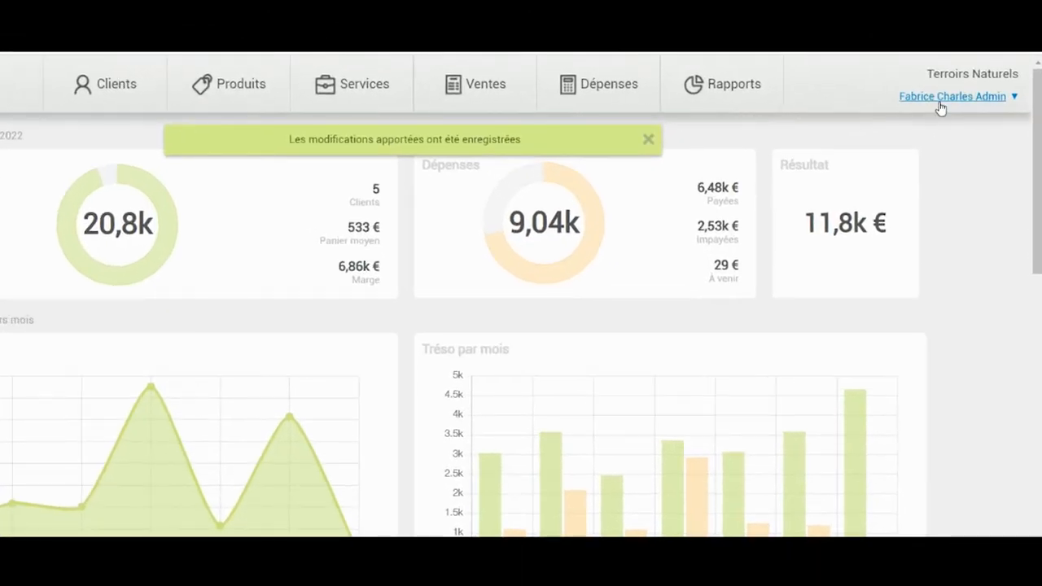
Step: Open the mail templates and look through the mail types that can be configured, keeping Facture selected
click(956, 89)
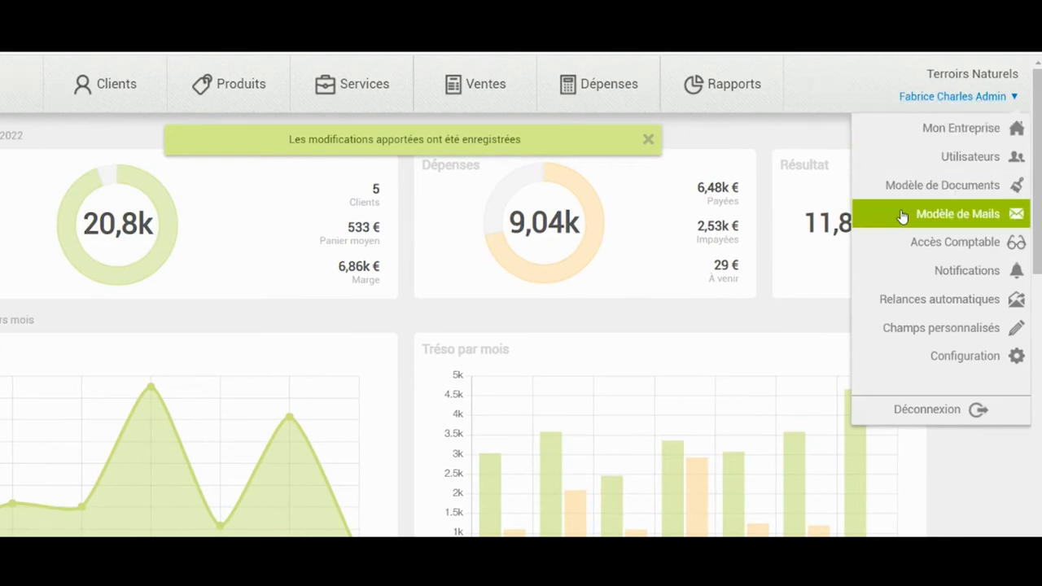
click(902, 214)
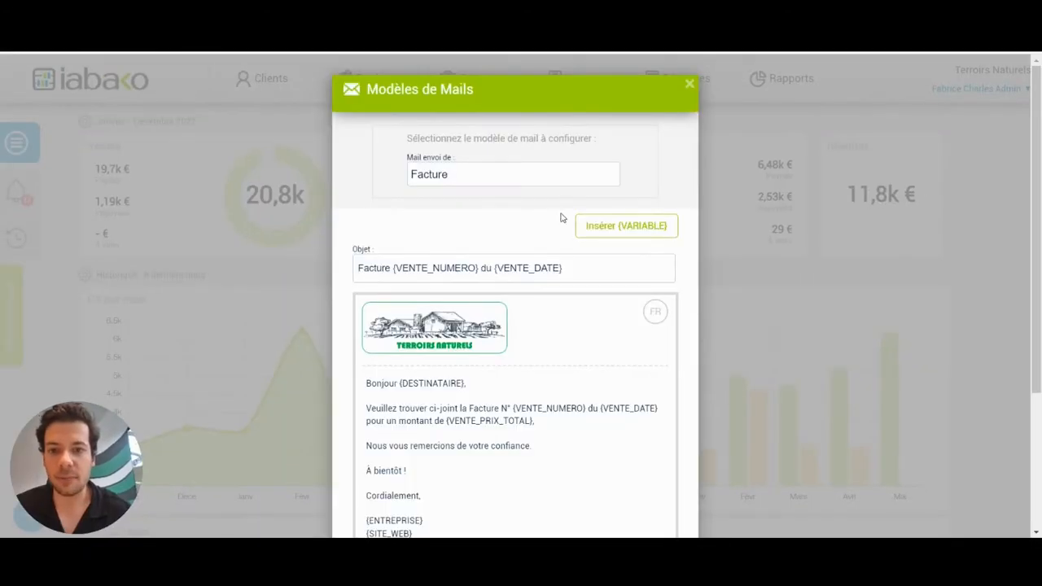
click(486, 174)
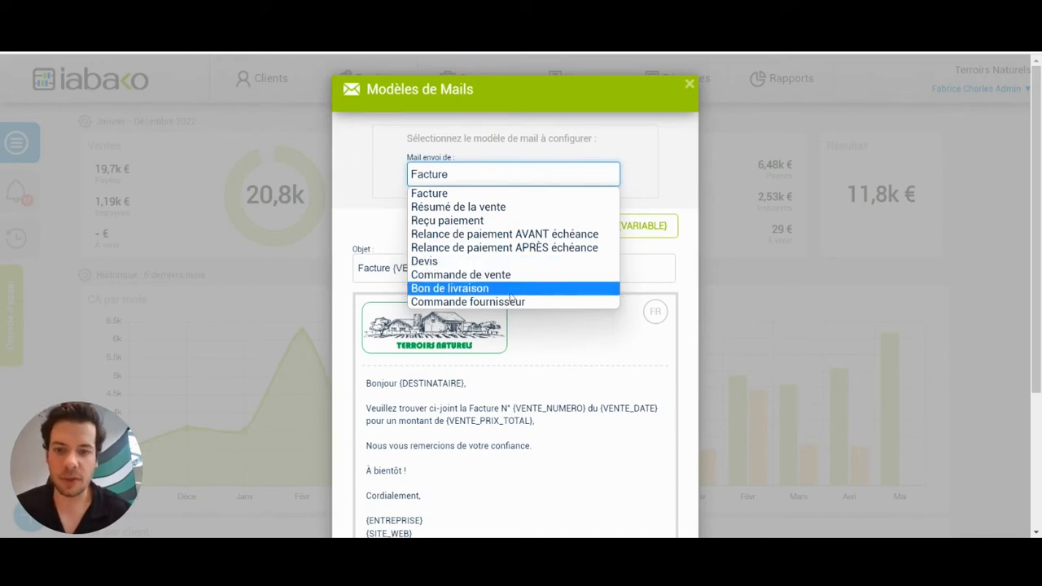
click(645, 195)
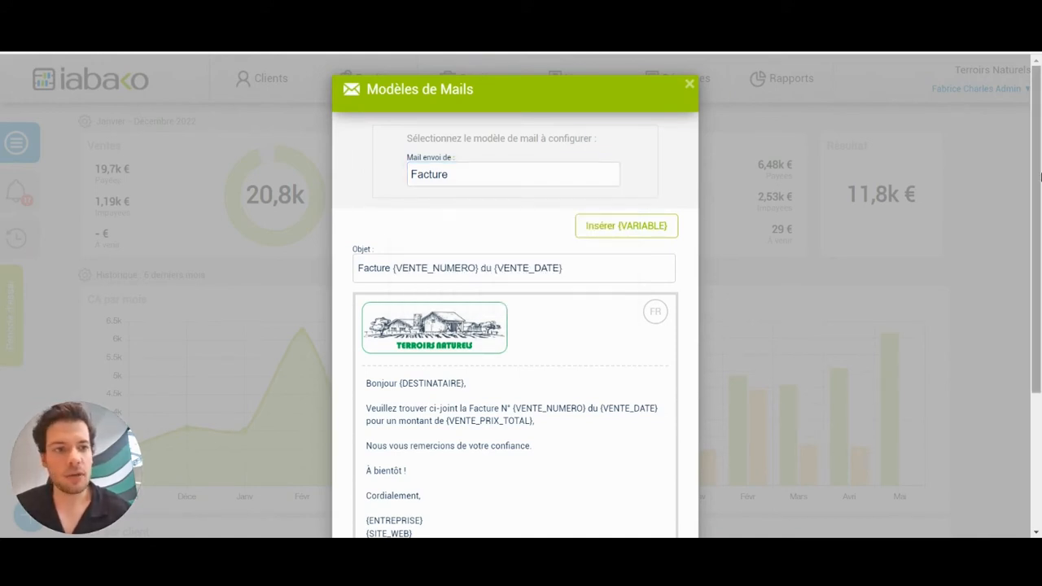
Step: Examine the invoice mail's subject and body, and the variables that can be inserted into its text
scroll(1030, 216, down, 1)
scroll(1031, 215, down, 1)
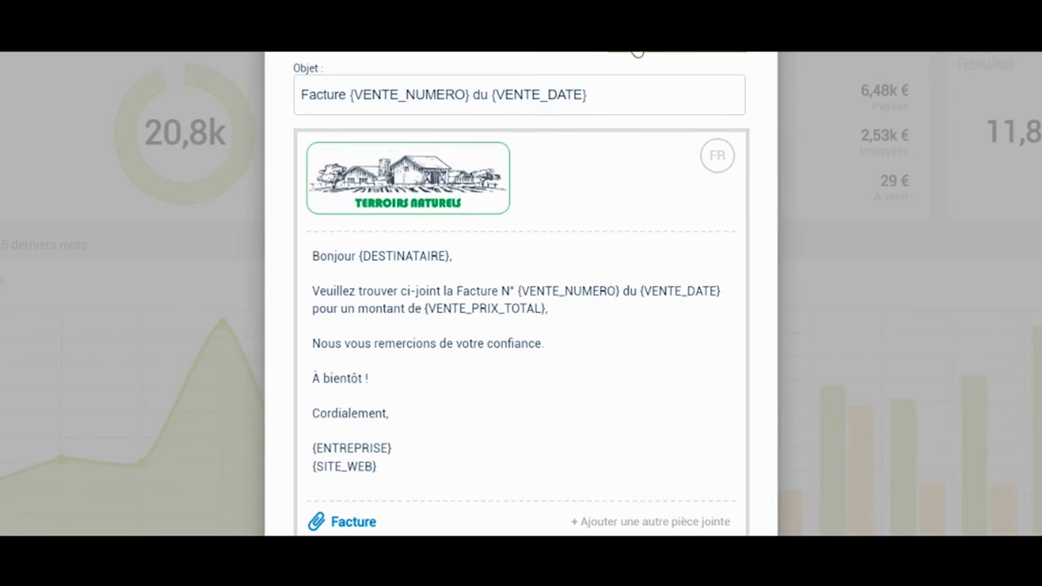
scroll(639, 49, up, 1)
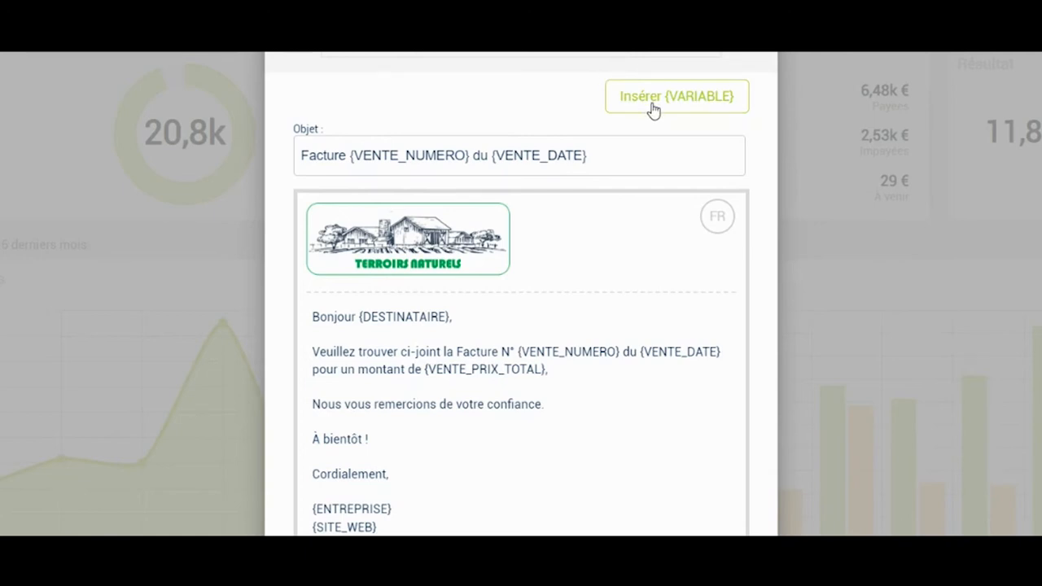
click(352, 318)
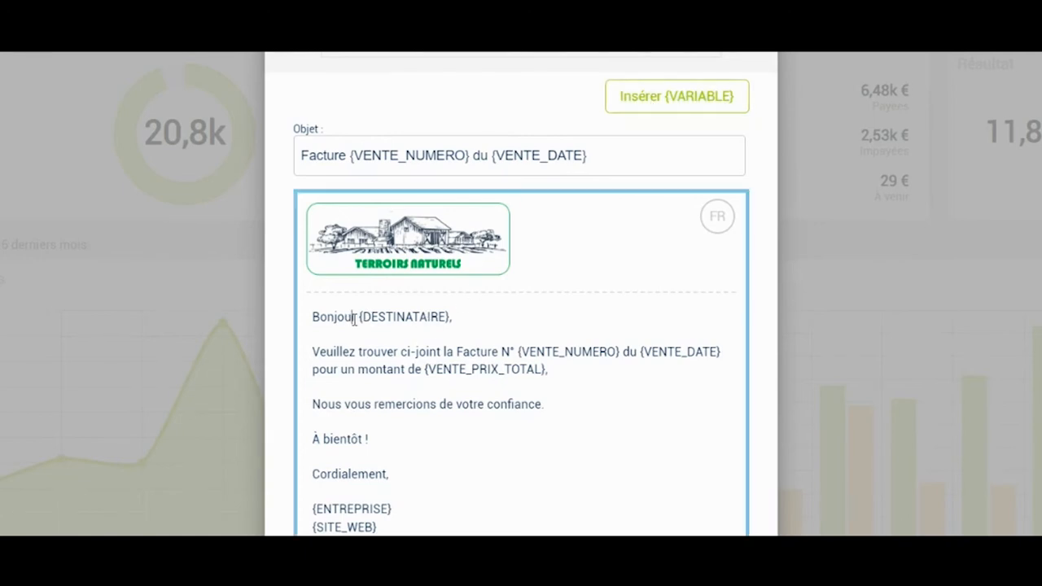
click(637, 114)
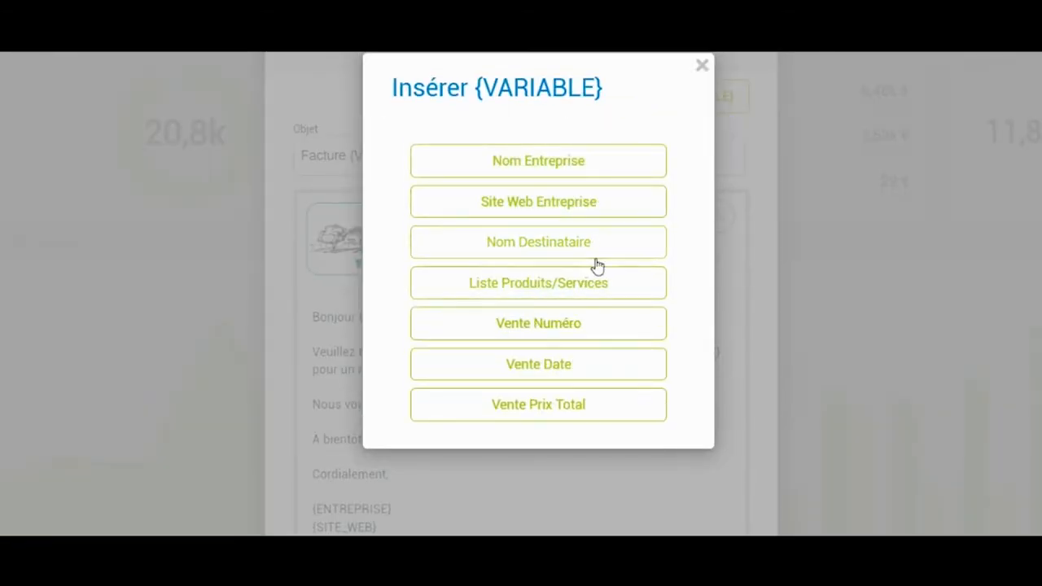
click(701, 69)
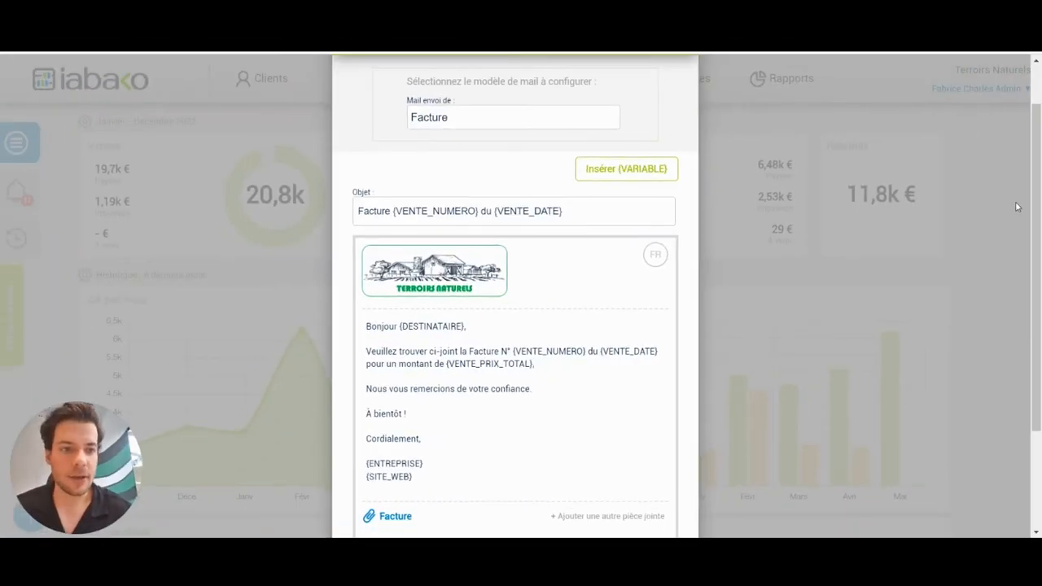
Step: Check the invoice mail's attachments, save its configuration and close the mail templates
scroll(1017, 244, down, 2)
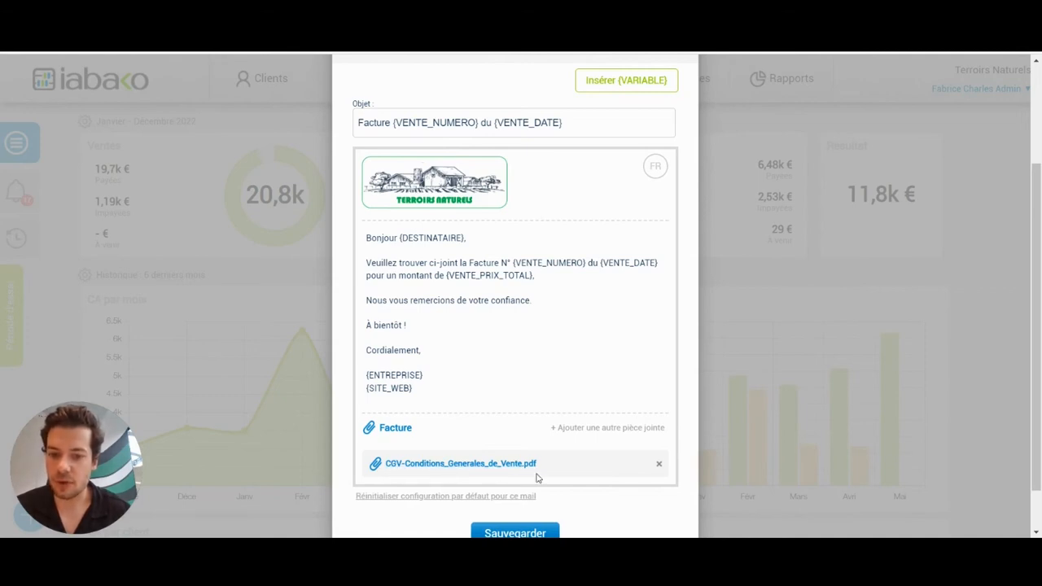
scroll(1025, 462, down, 2)
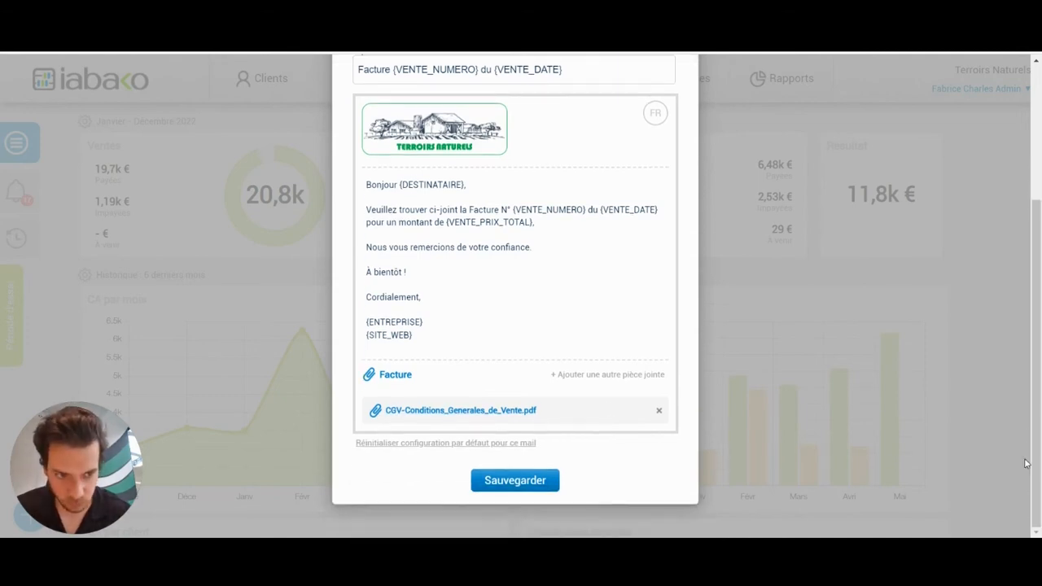
click(541, 480)
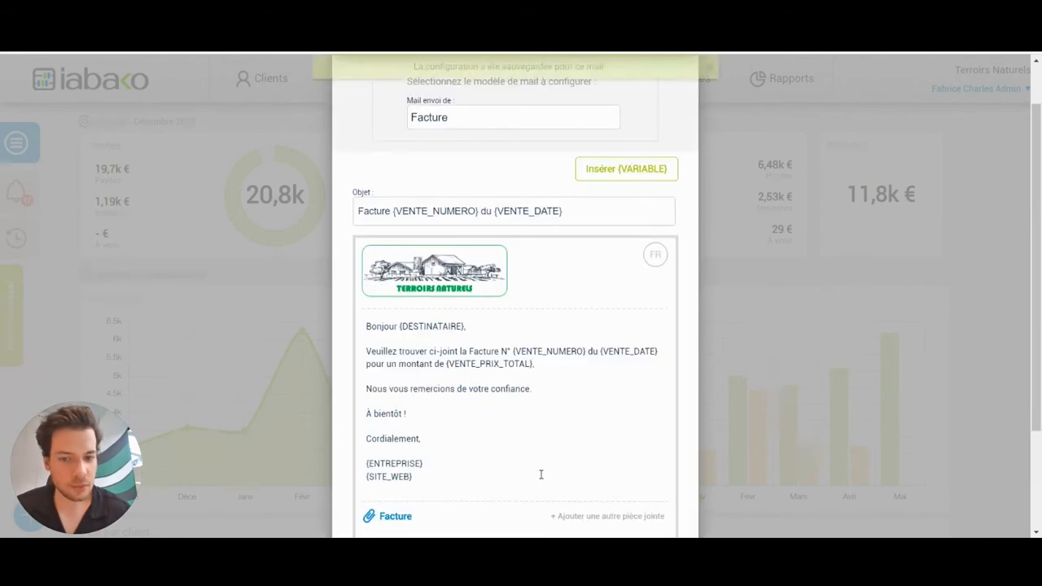
scroll(1038, 236, up, 2)
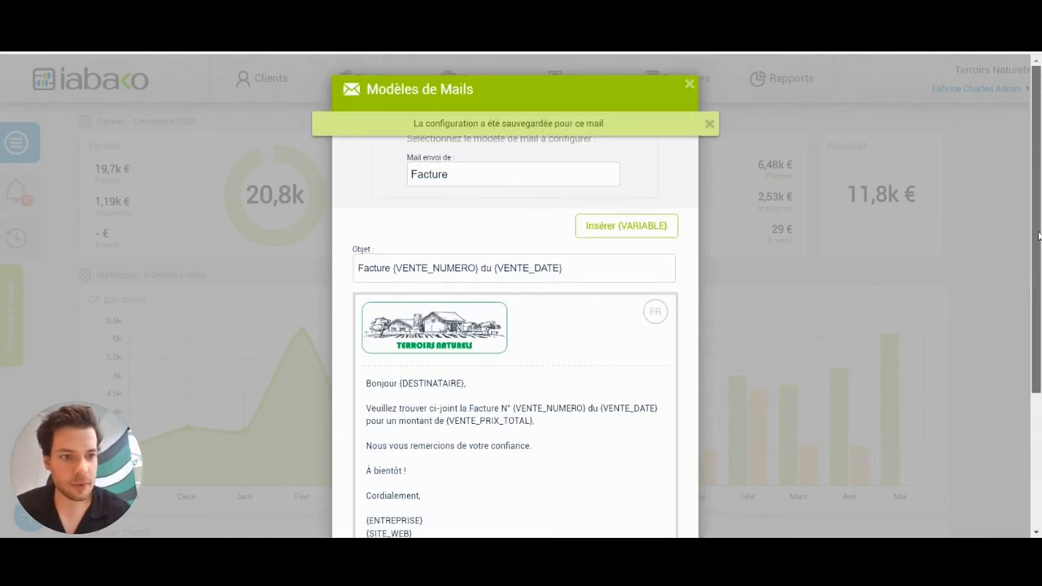
click(689, 88)
Step: Review the notification configuration, including its alert types and threshold sliders, without changing anything
click(976, 88)
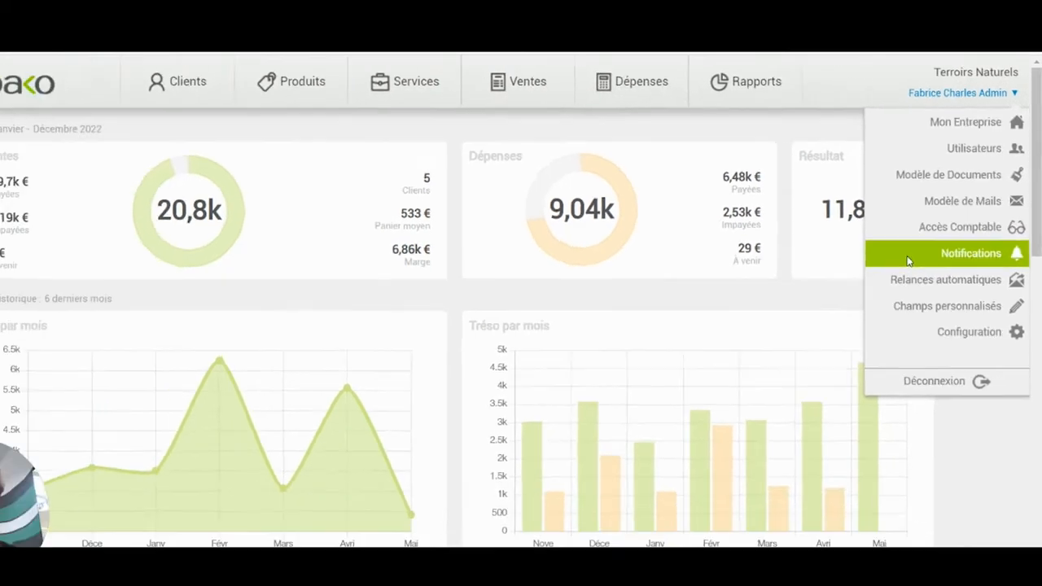
click(880, 303)
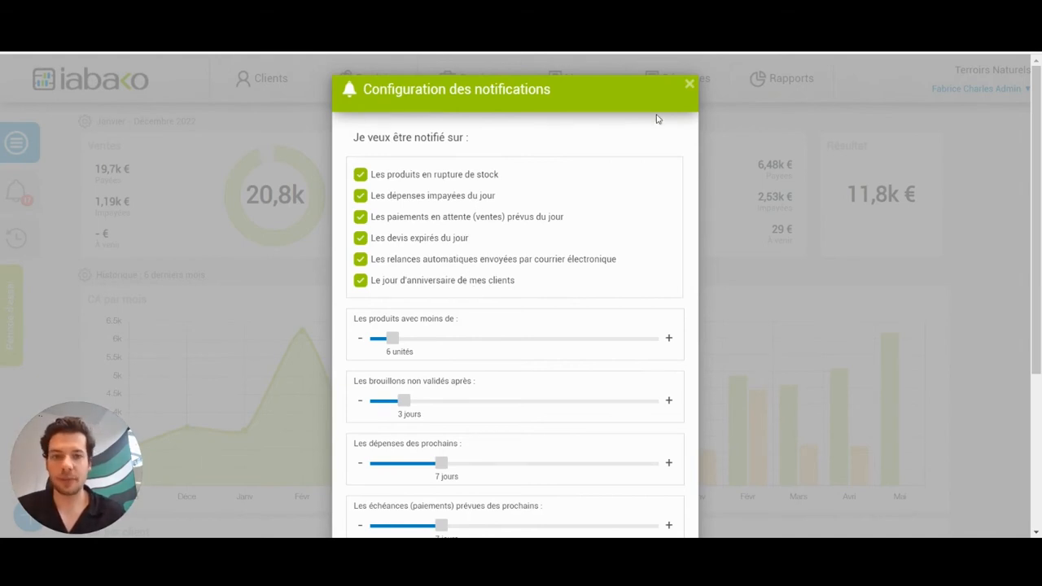
click(689, 84)
Step: Open the list of clients and prospects
click(962, 90)
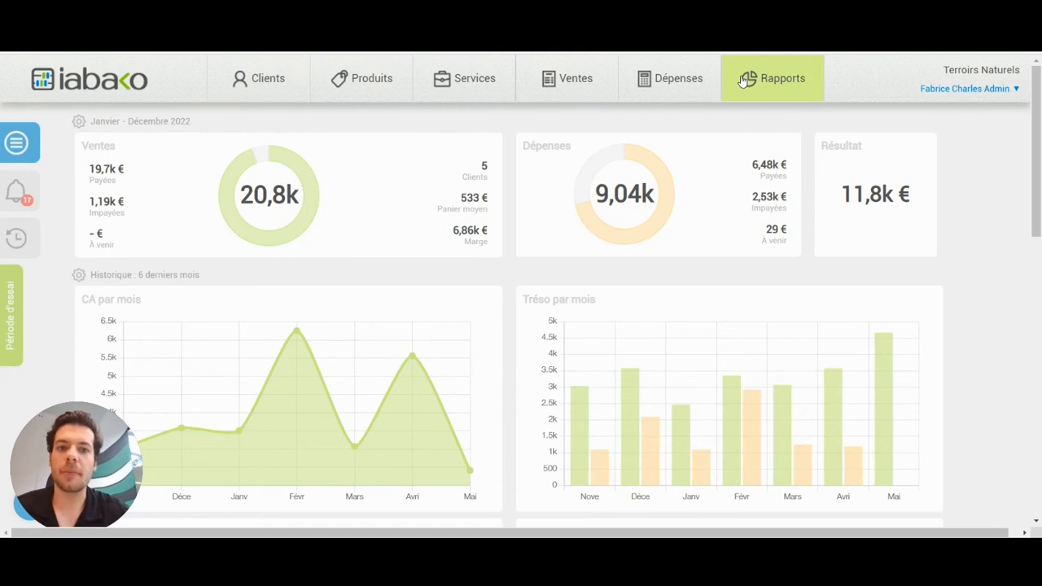
click(248, 87)
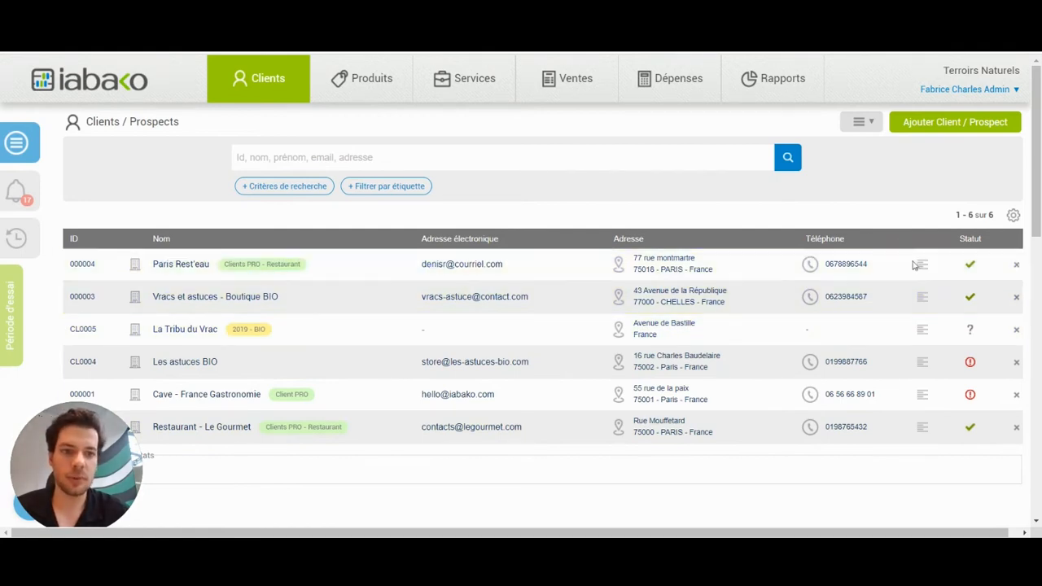
Step: Open a new client/prospect form and compare its individual and company fields and its prospect and client statuses
click(937, 124)
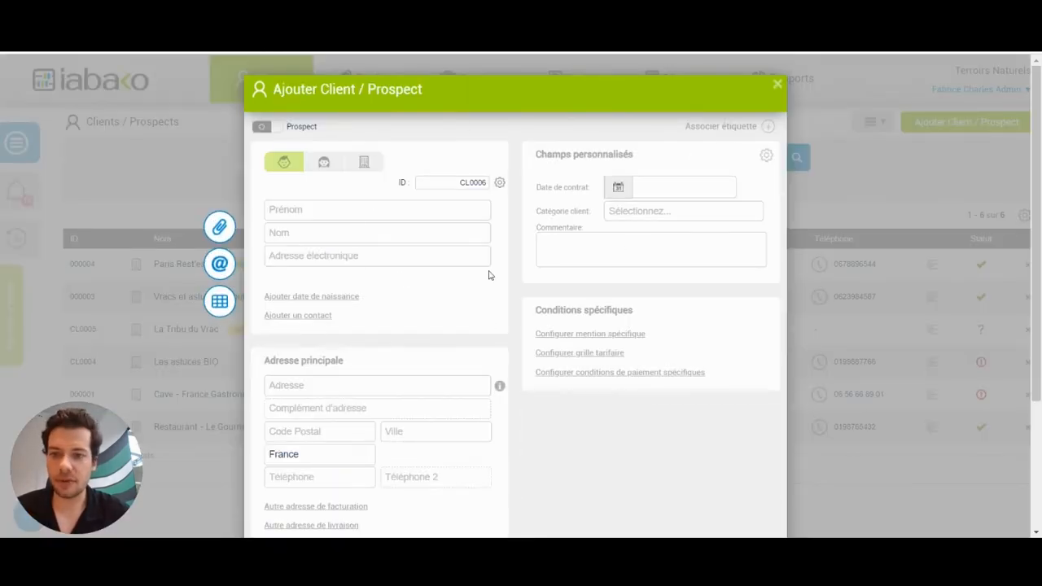
click(289, 170)
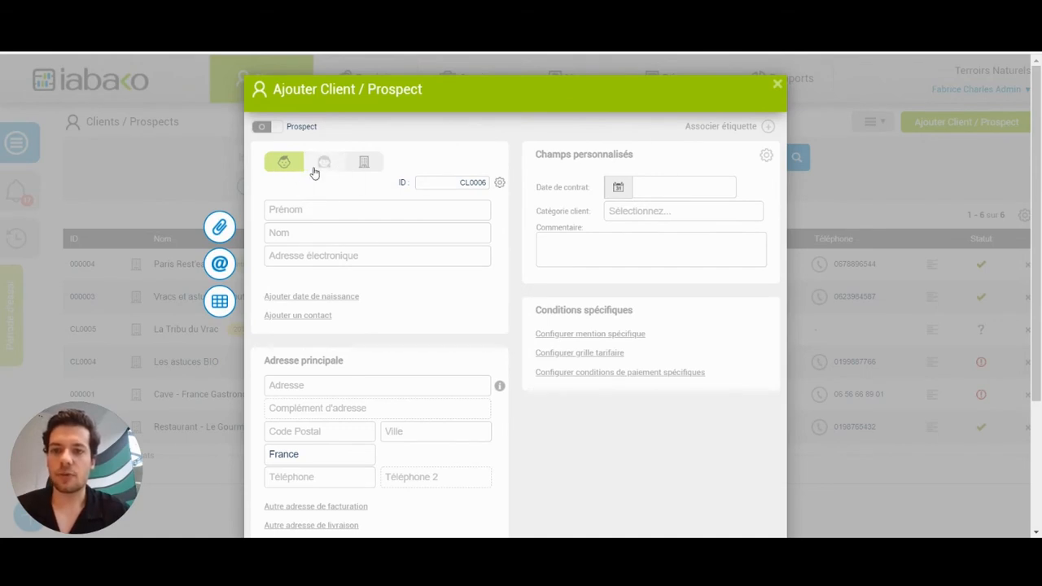
click(356, 166)
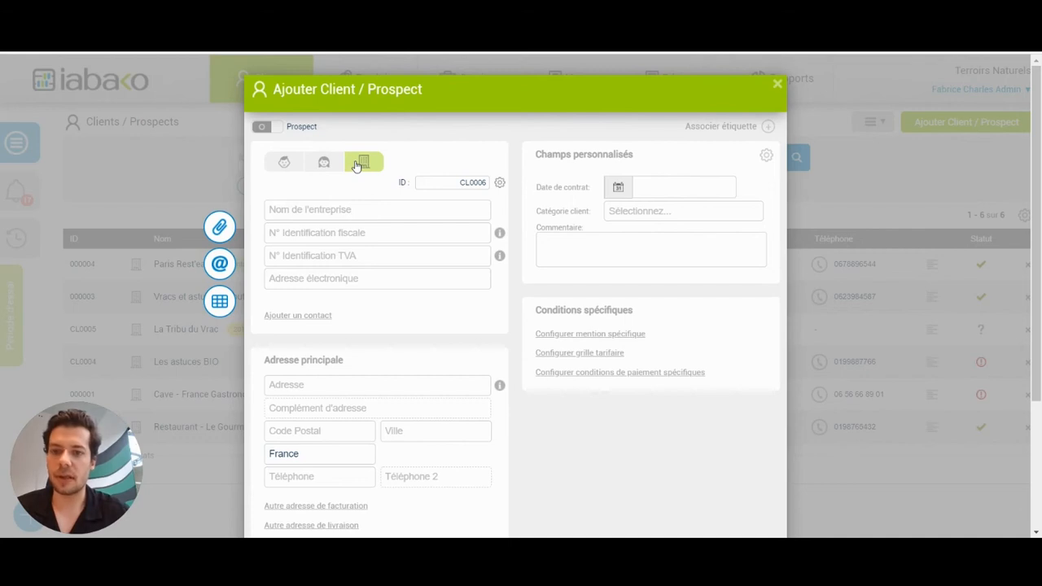
click(275, 164)
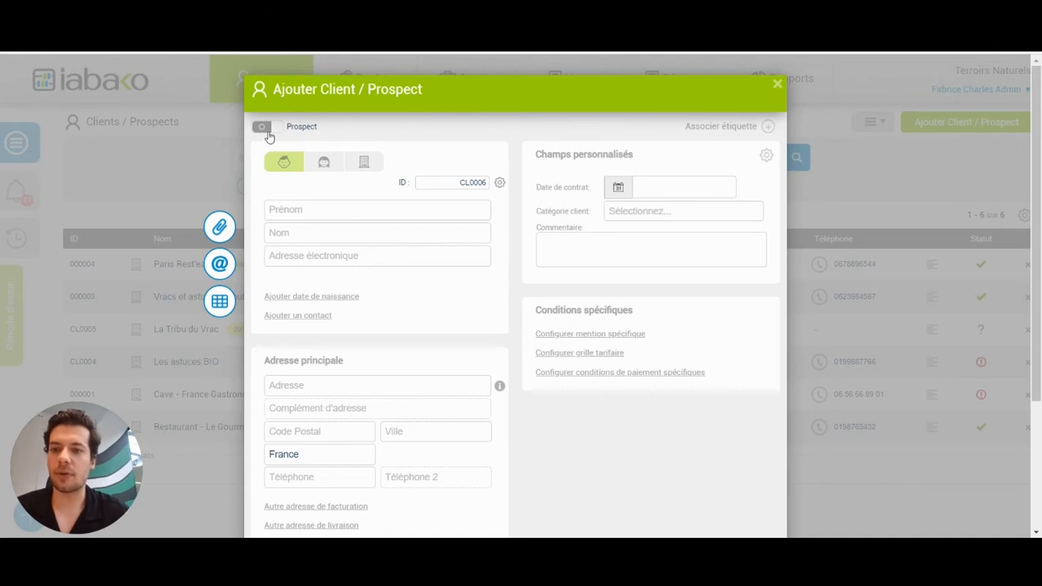
click(269, 130)
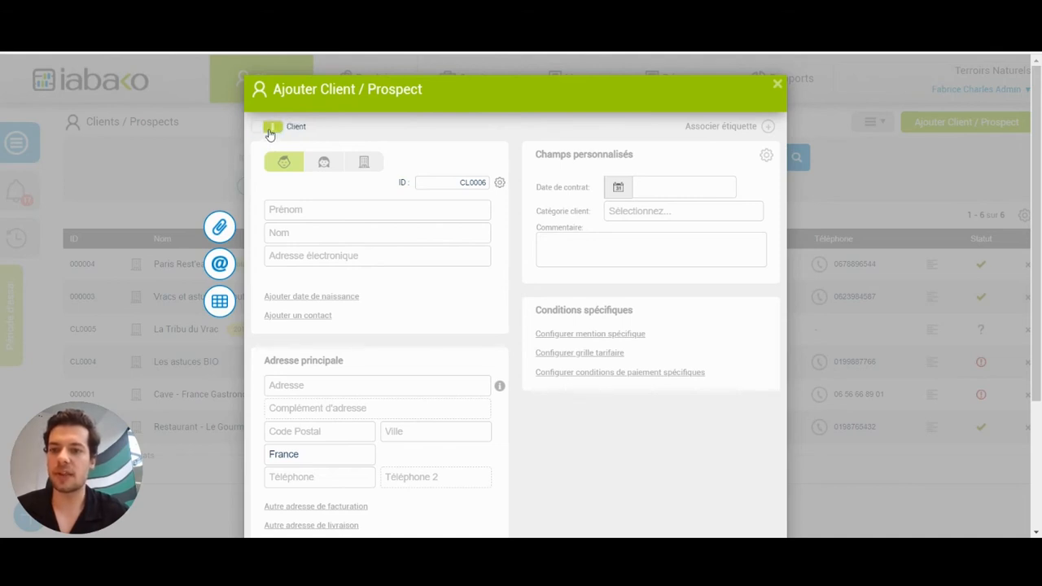
click(269, 129)
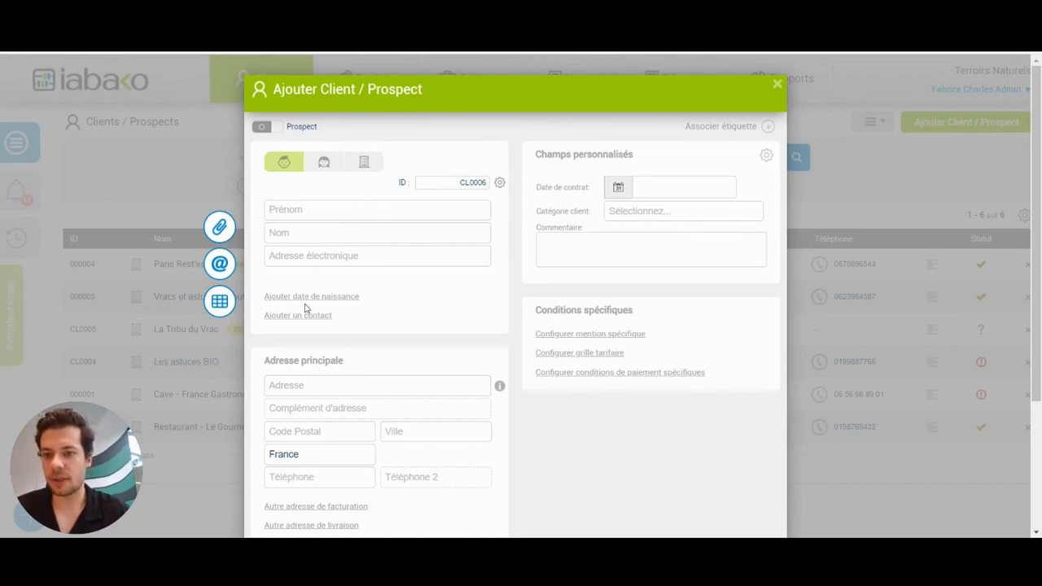
click(364, 162)
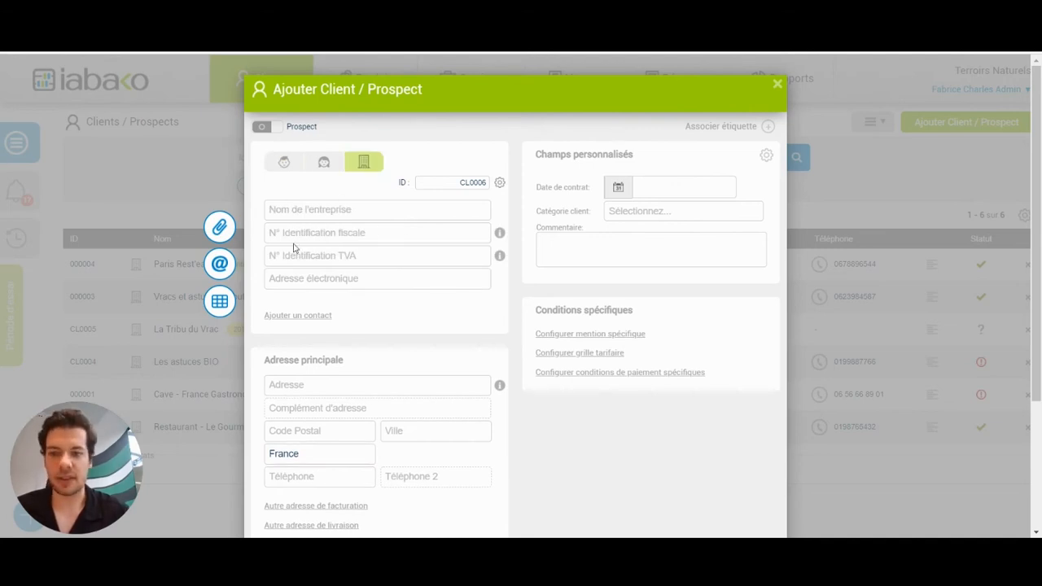
Step: Review the new company form's address, internal note, custom field and specific condition sections, then close it without adding anyone
drag(1037, 161, 1034, 206)
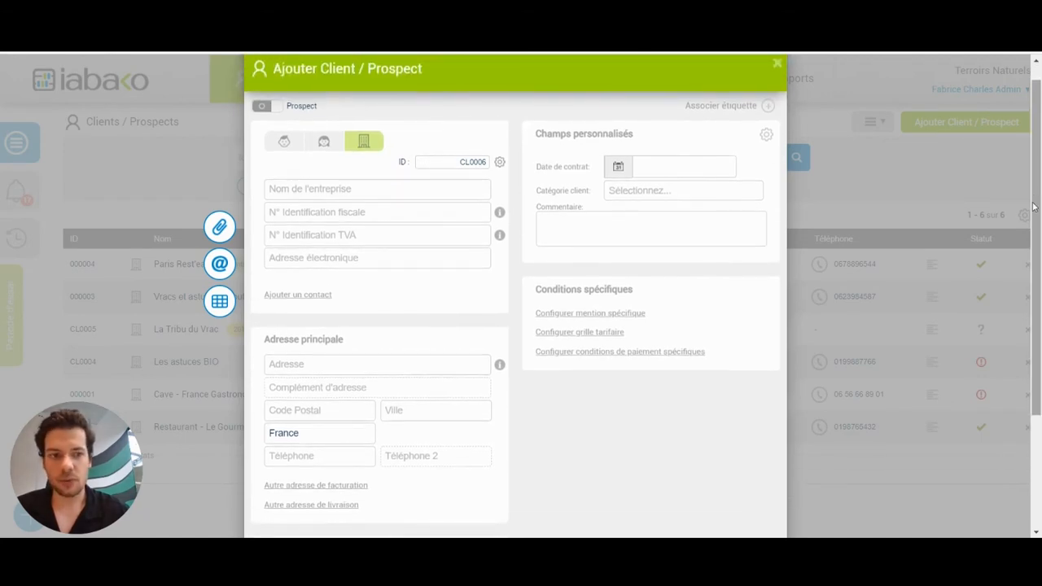
scroll(286, 392, down, 3)
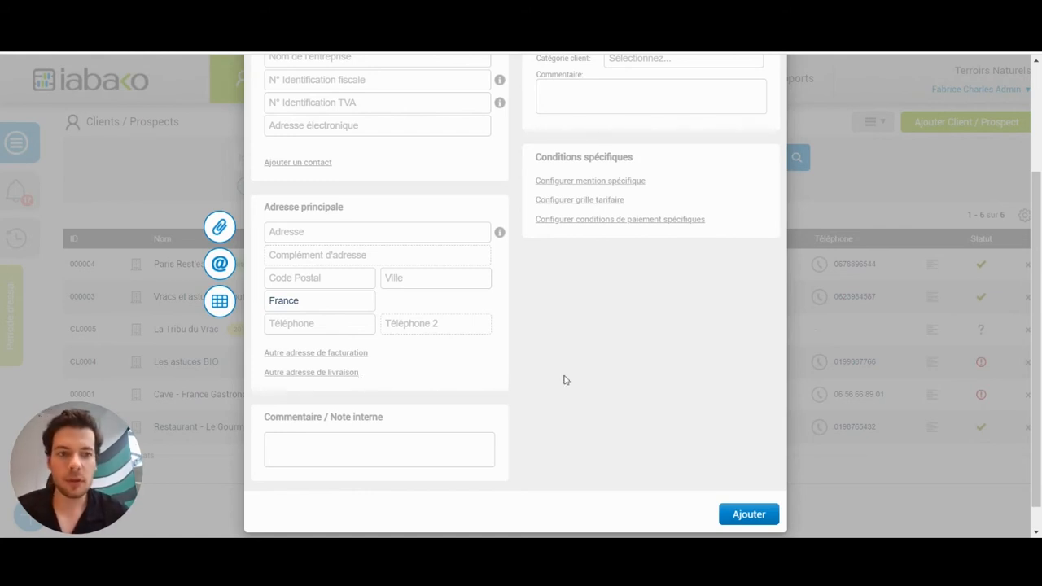
drag(1039, 351, 1037, 265)
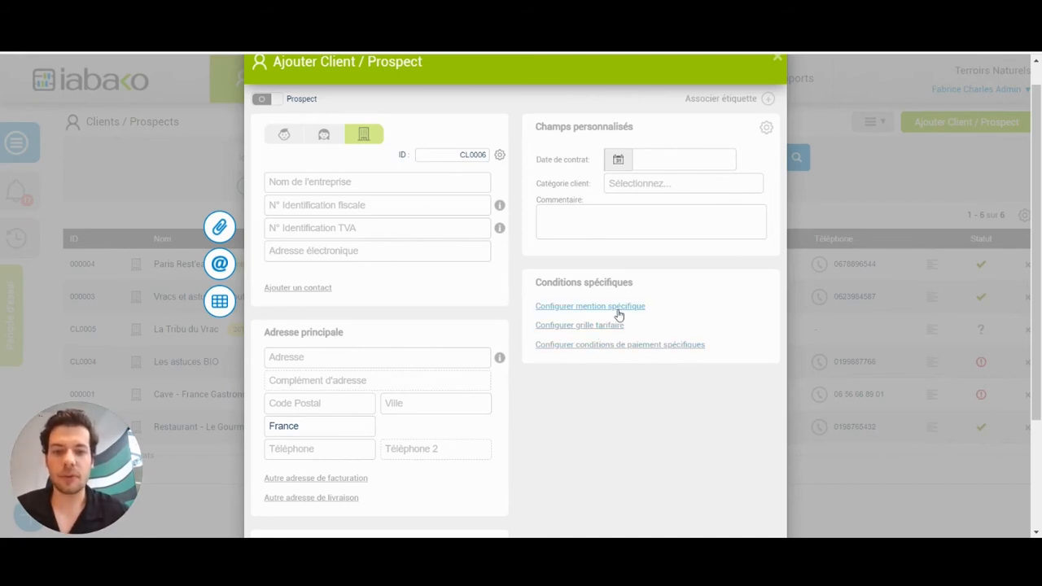
click(778, 63)
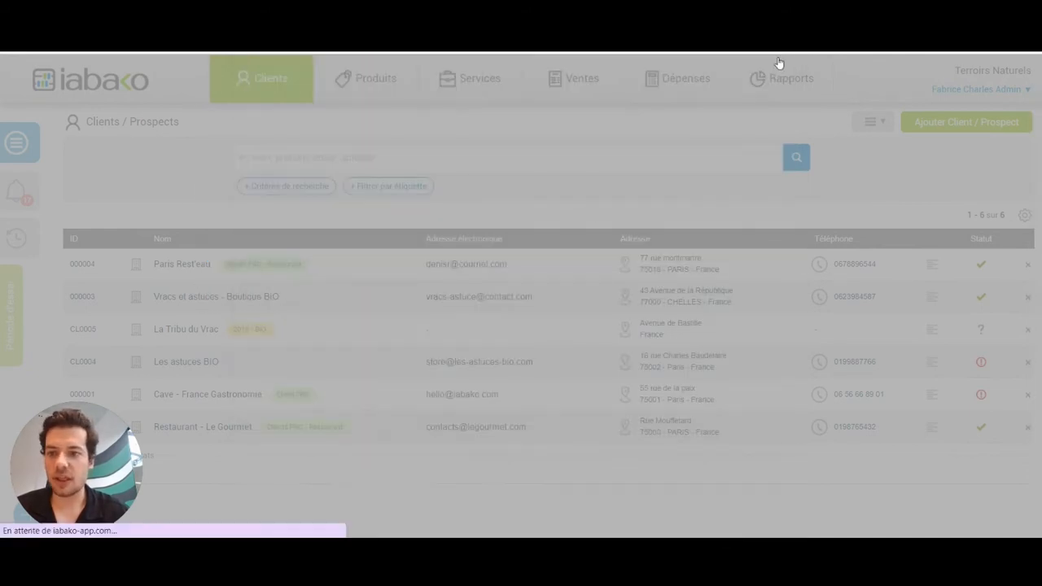
Step: In the Paris Rest'eau client record, set the specific payment conditions to future payment due in 30 days and save them
click(560, 263)
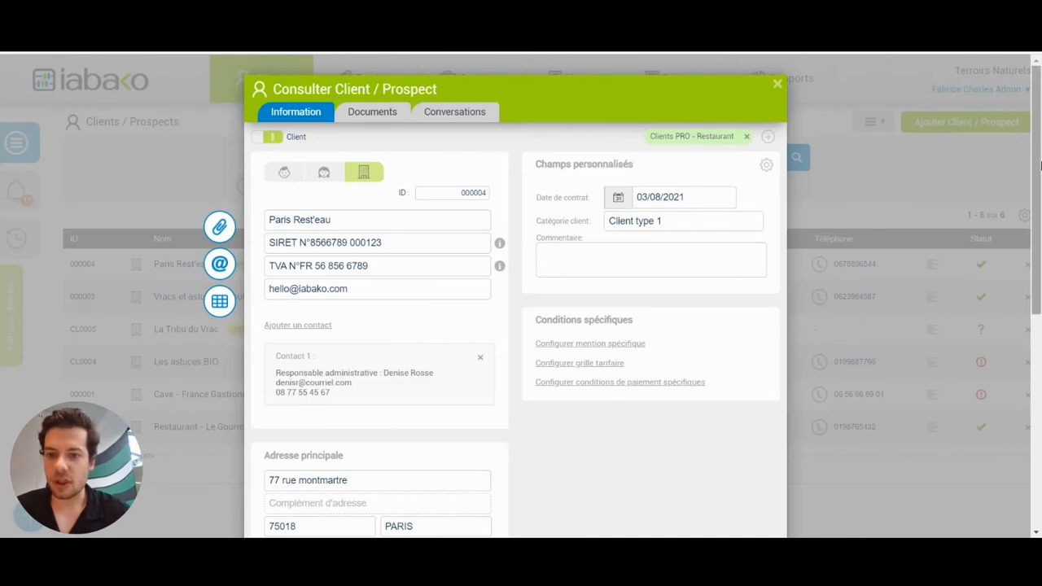
drag(1038, 165, 1038, 221)
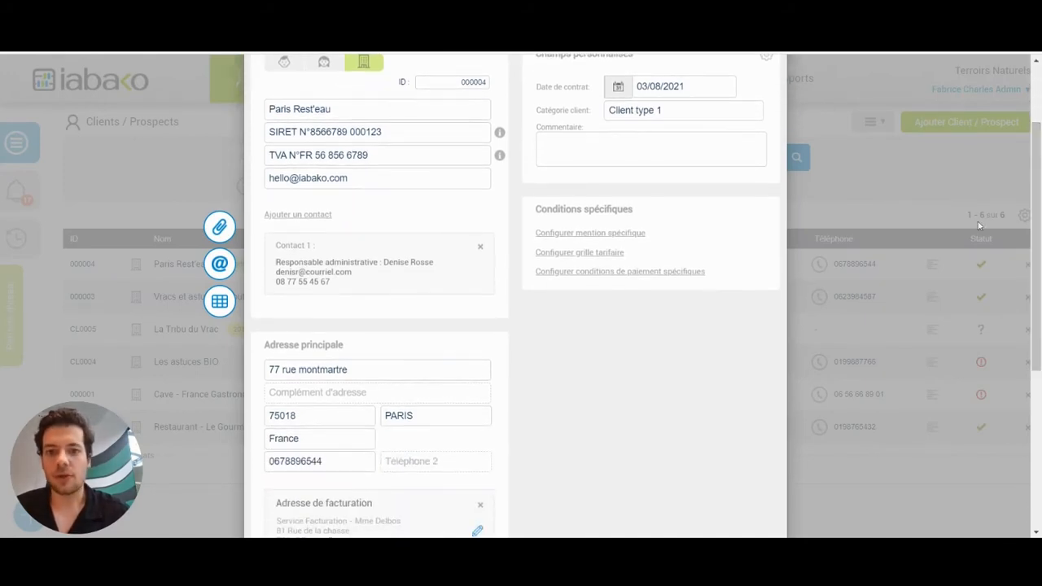
click(662, 278)
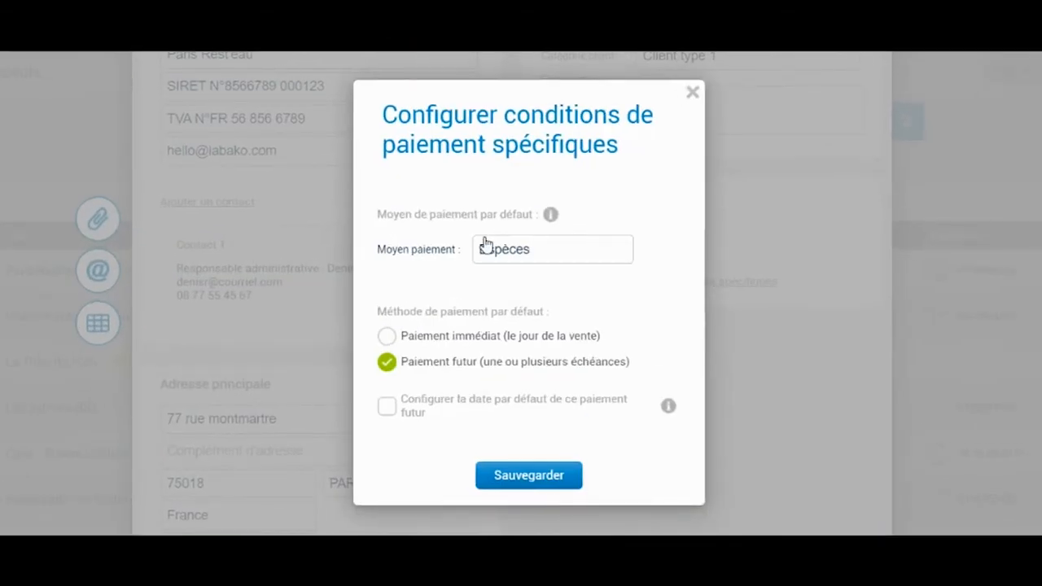
click(388, 340)
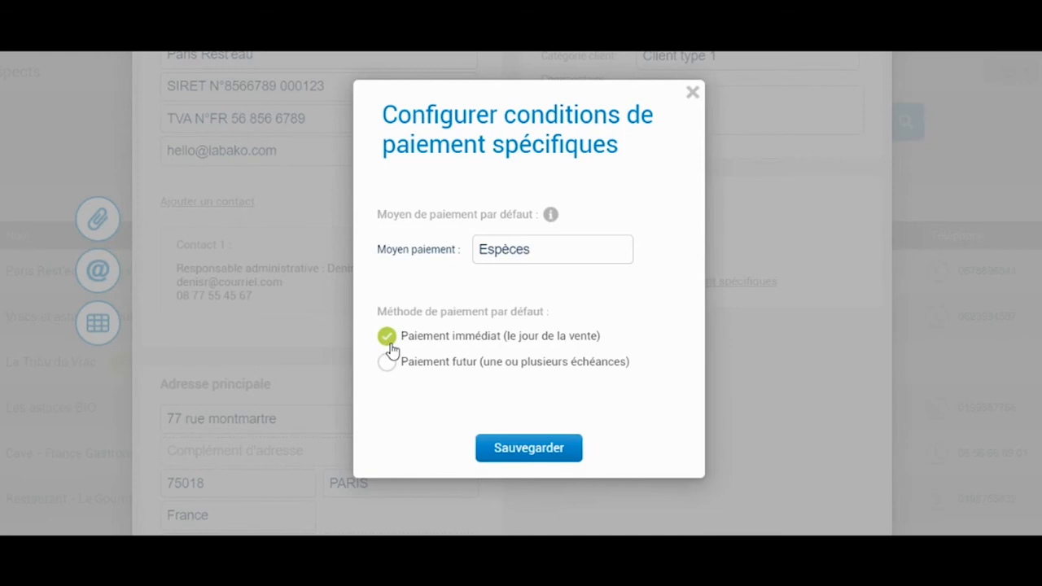
click(388, 364)
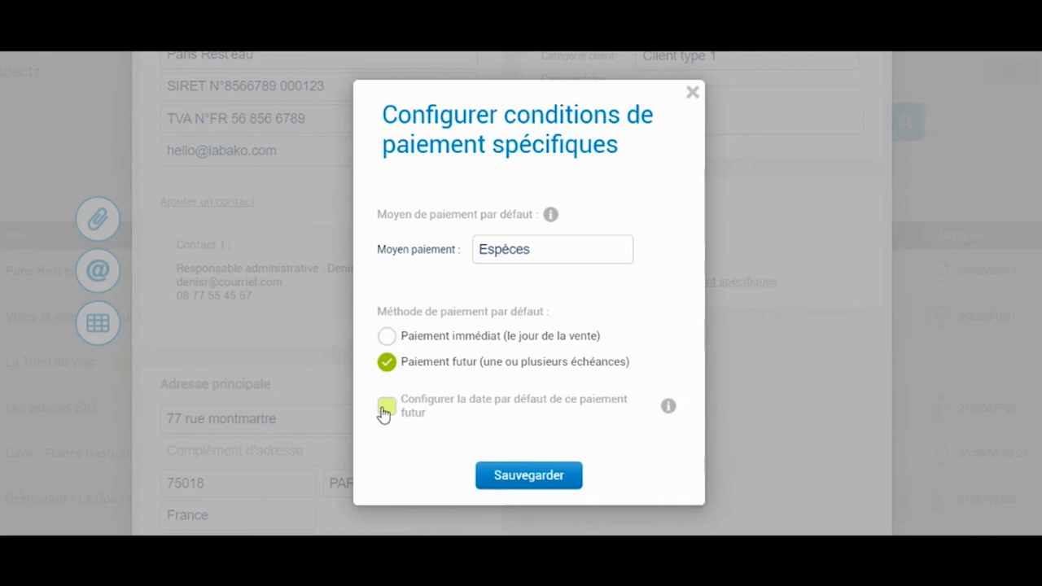
click(386, 407)
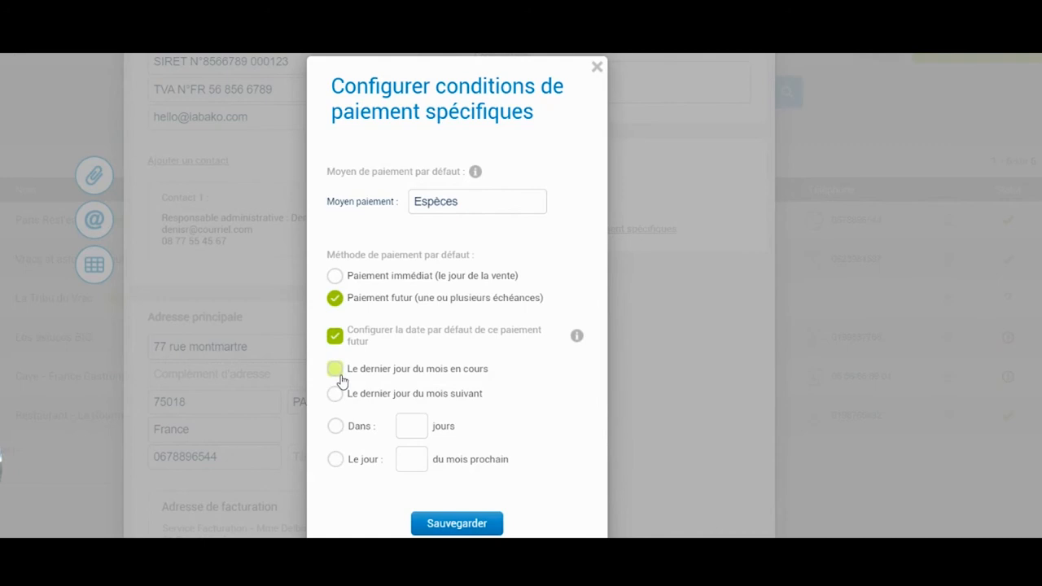
click(335, 435)
click(412, 424)
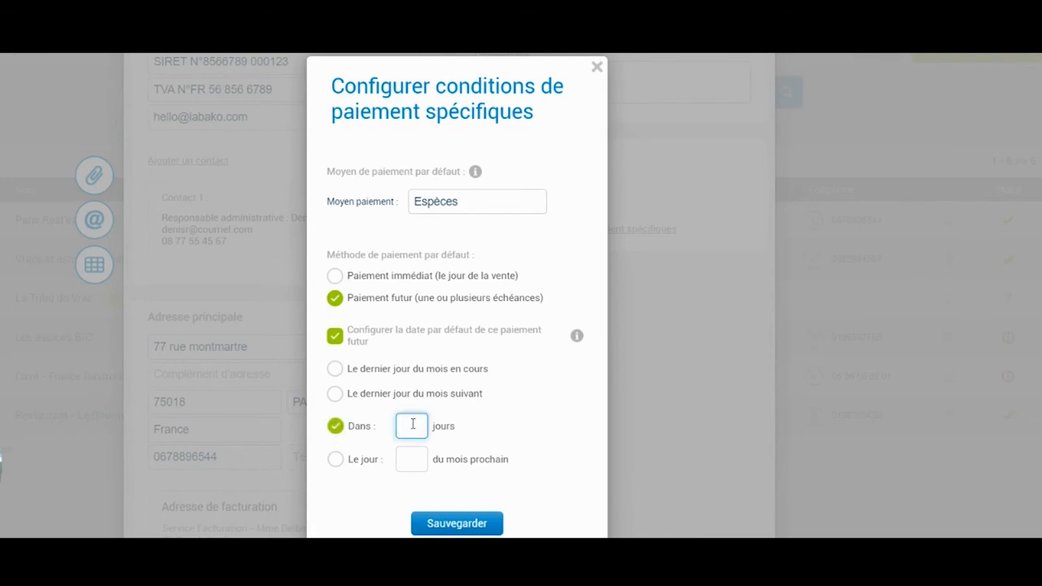
text(30)
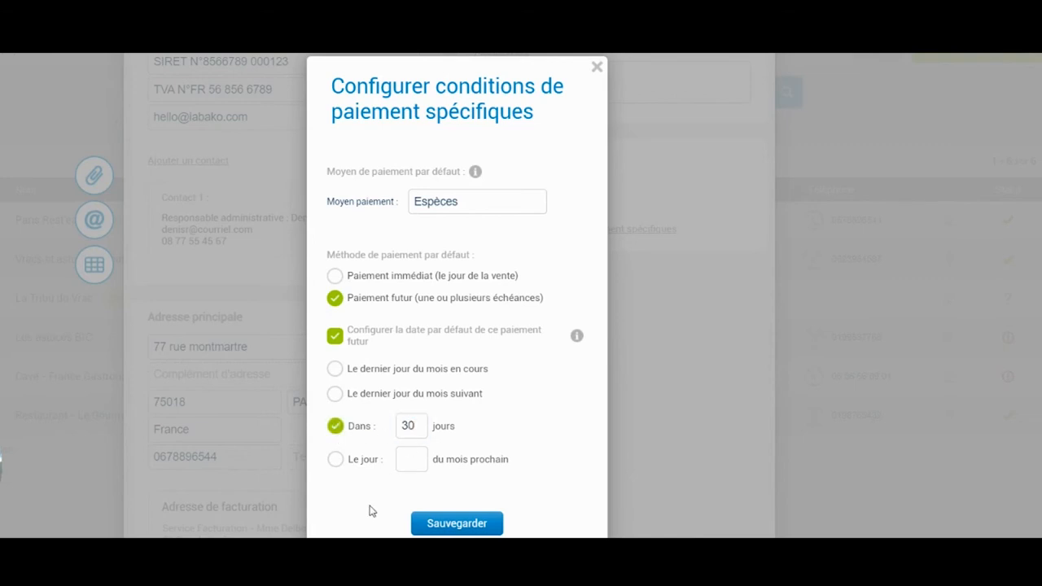
click(462, 529)
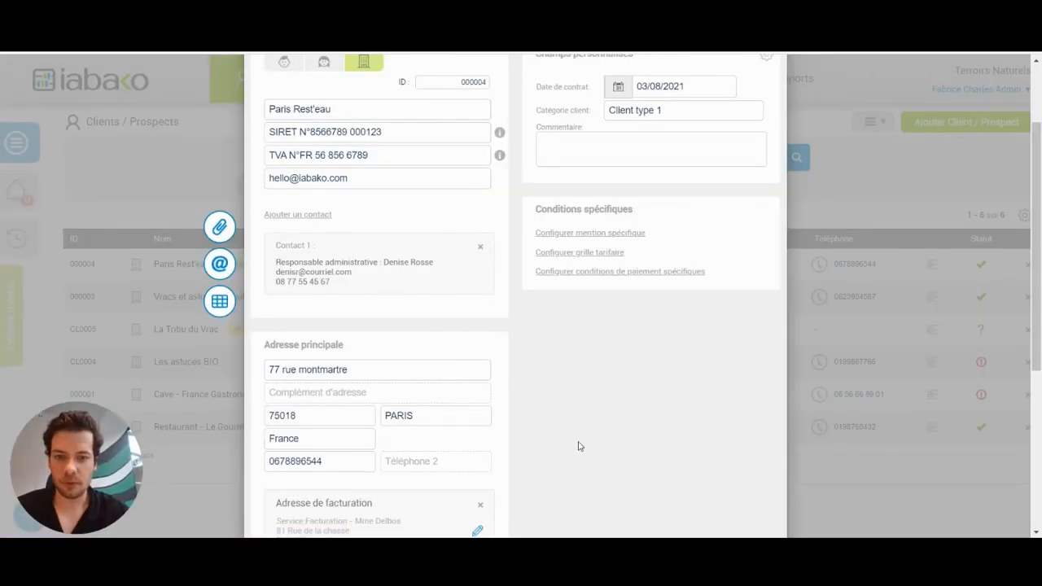
Step: Start a new client price in the client's price grid for the product Bordeaux 2019 - Vin rouge BIO
click(604, 255)
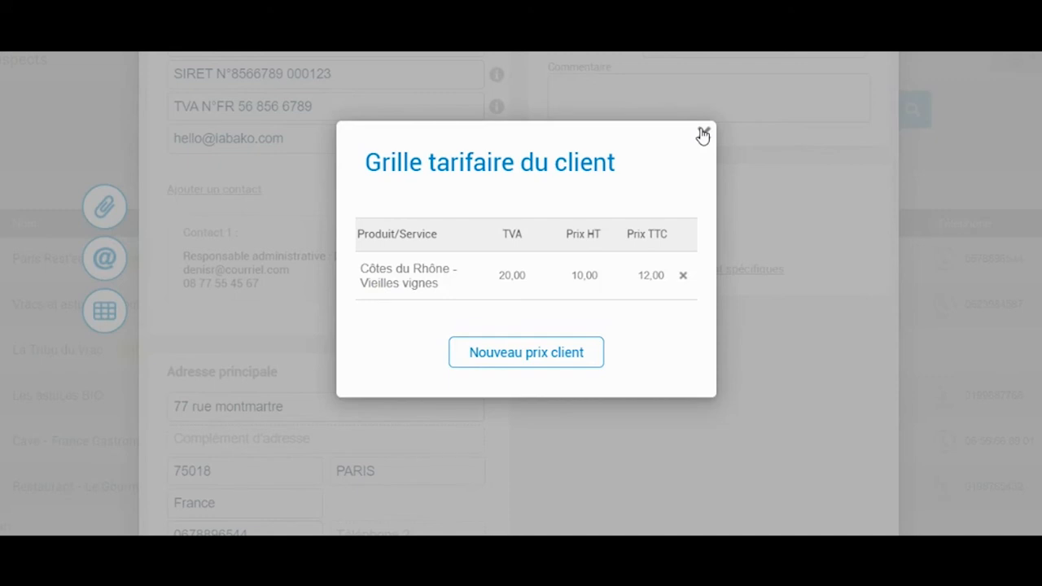
click(498, 364)
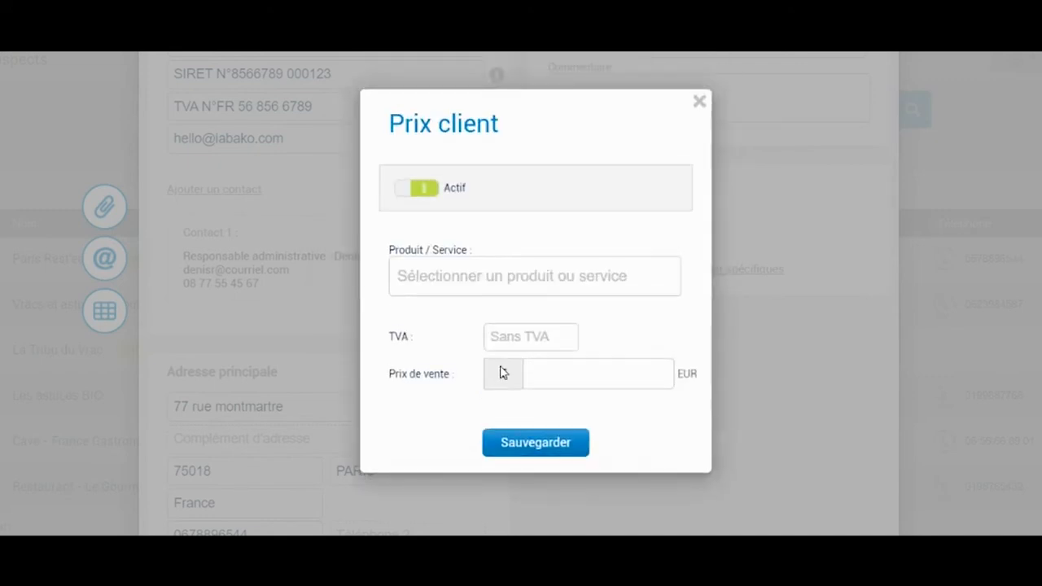
click(498, 270)
text(vin)
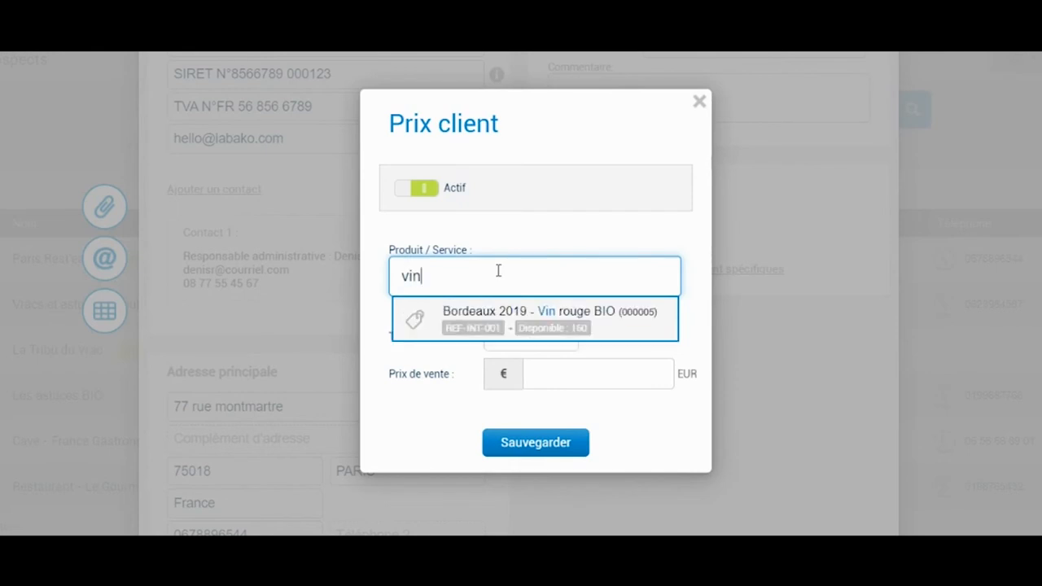
click(505, 328)
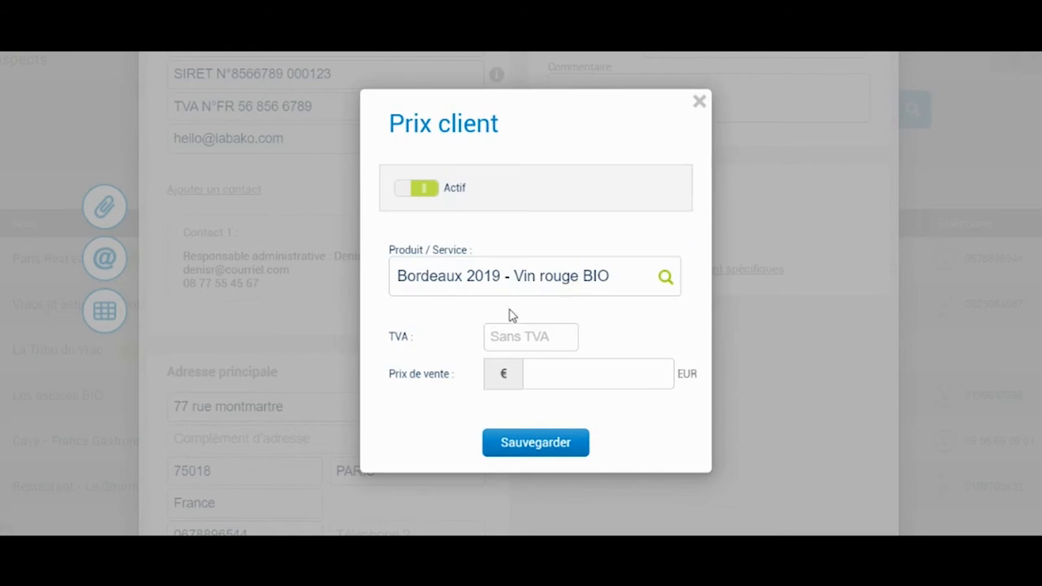
Step: Set the client price to 20,00 % VAT and 5 EUR excluding tax, save it, and close the price grid and client record
click(541, 350)
click(537, 377)
click(563, 378)
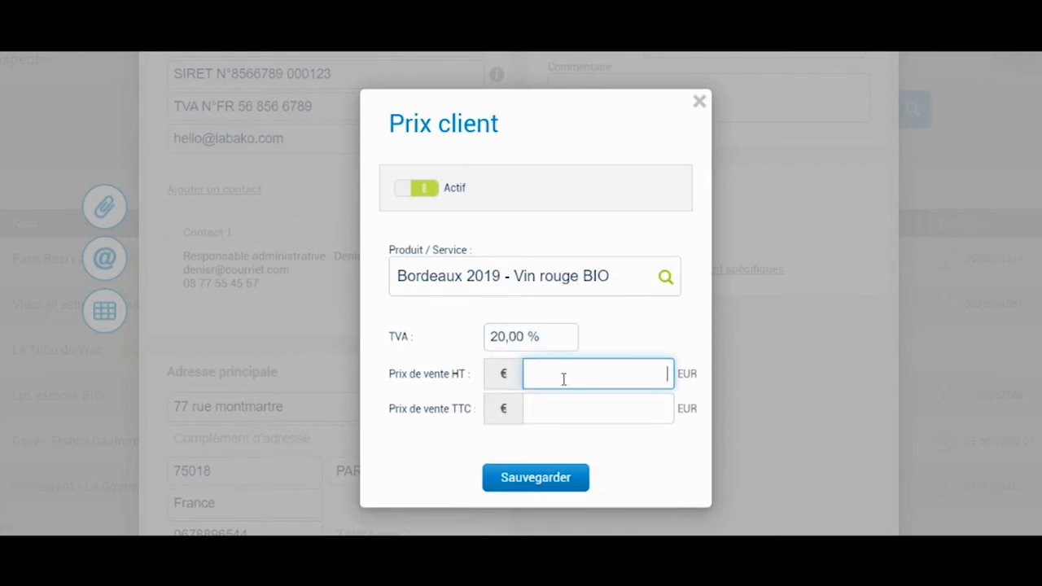
text(5)
click(519, 486)
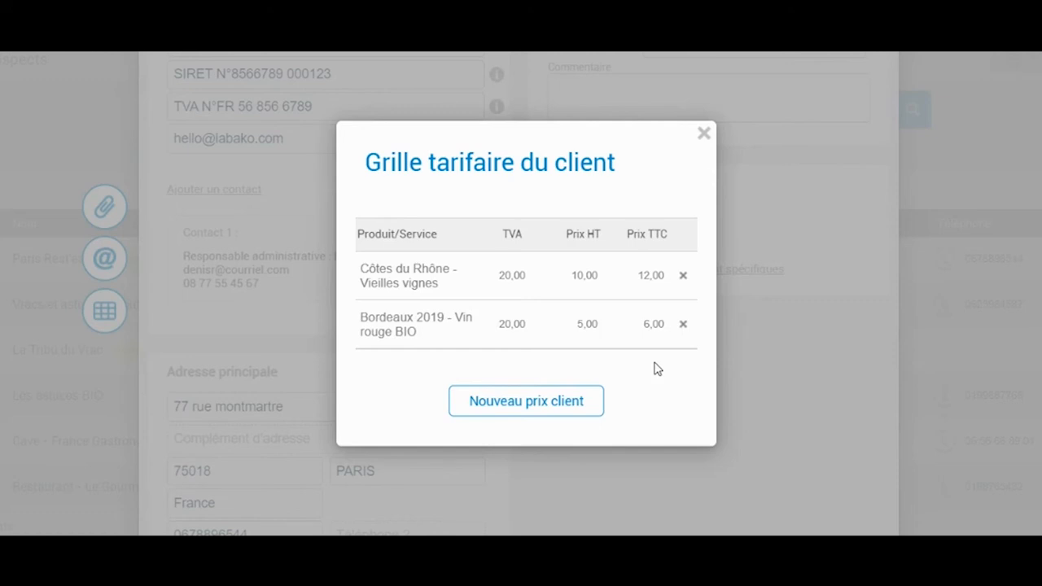
click(705, 133)
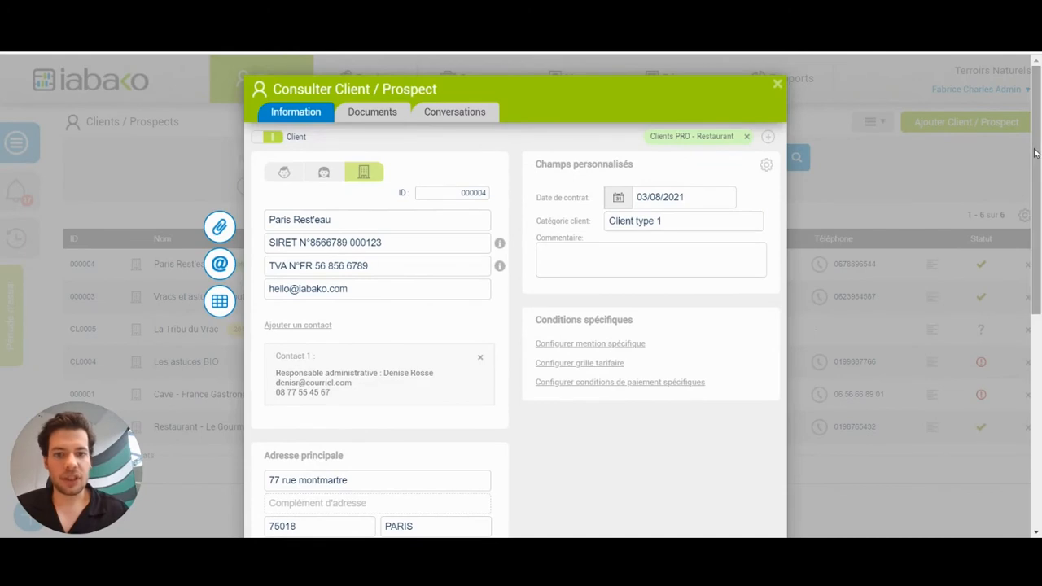
click(777, 84)
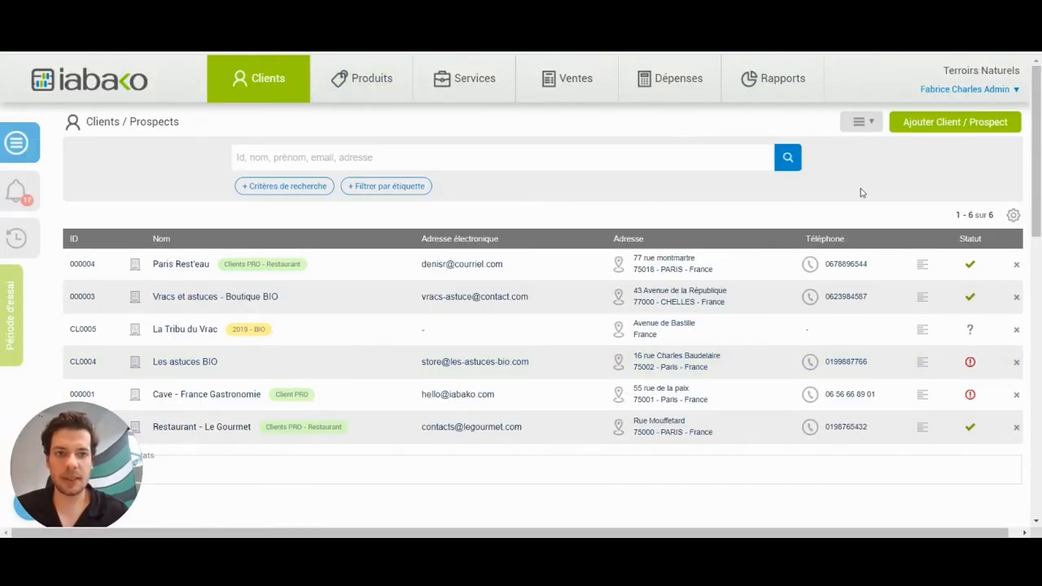
Step: Open the product list, examine the fields of a blank new product form, and close it without adding a product
click(361, 78)
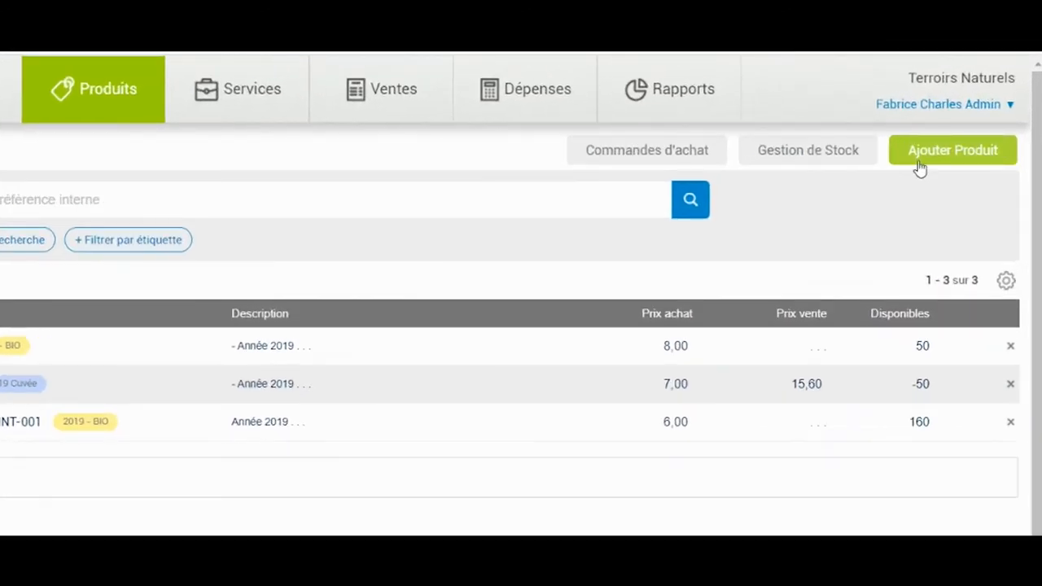
click(920, 158)
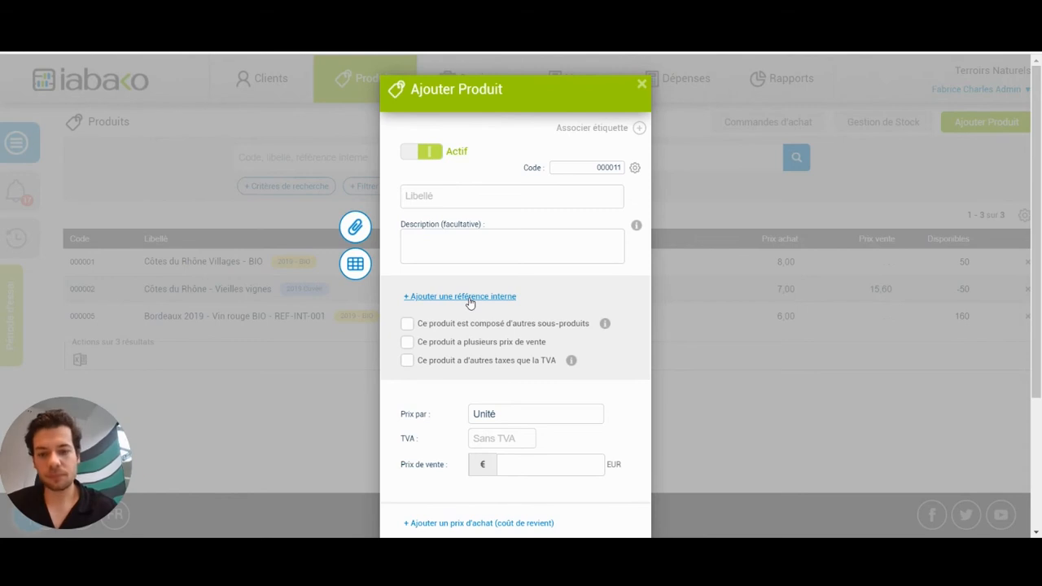
click(639, 86)
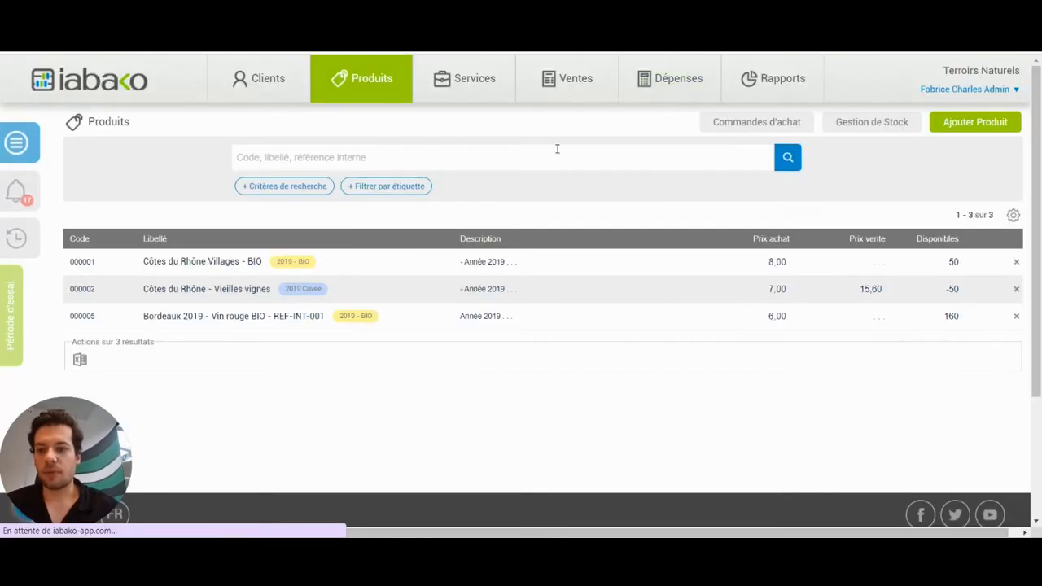
Step: Open the Côtes du Rhône Villages - BIO product record and examine its options, sale prices, purchase price and stock per warehouse
click(362, 261)
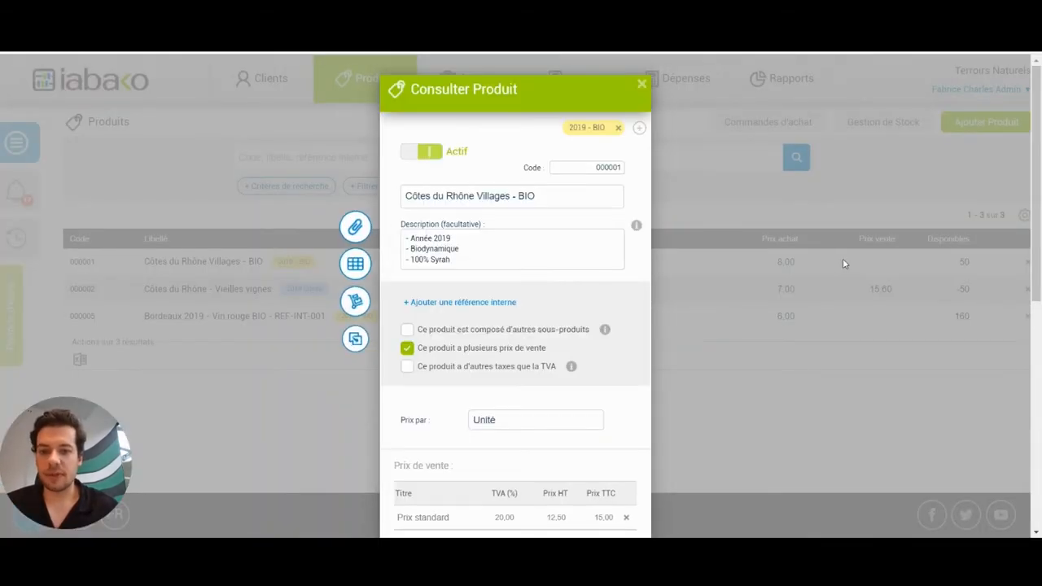
drag(1035, 149, 1026, 188)
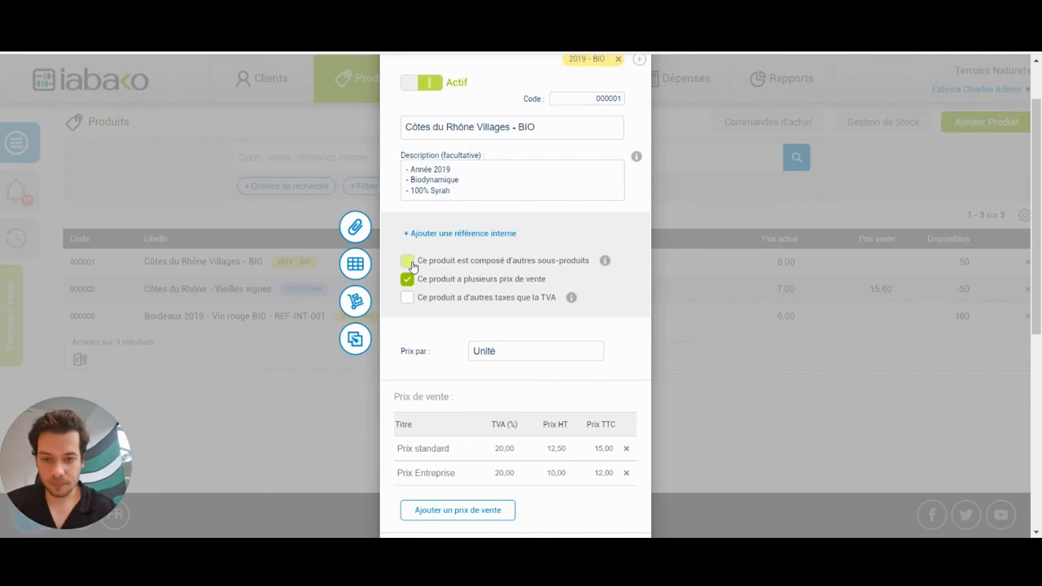
drag(1036, 234, 1036, 338)
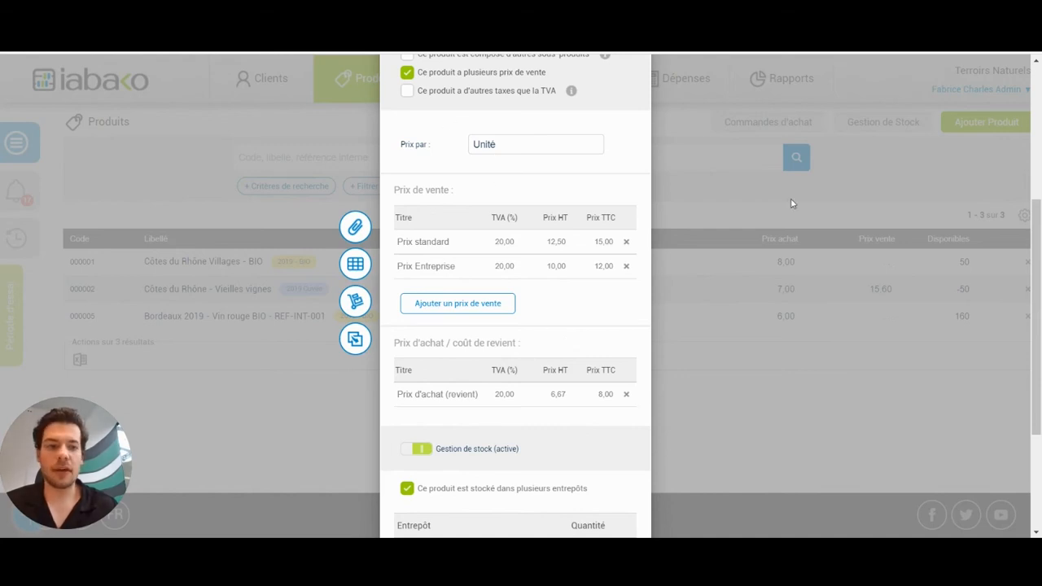
drag(1038, 267, 1037, 314)
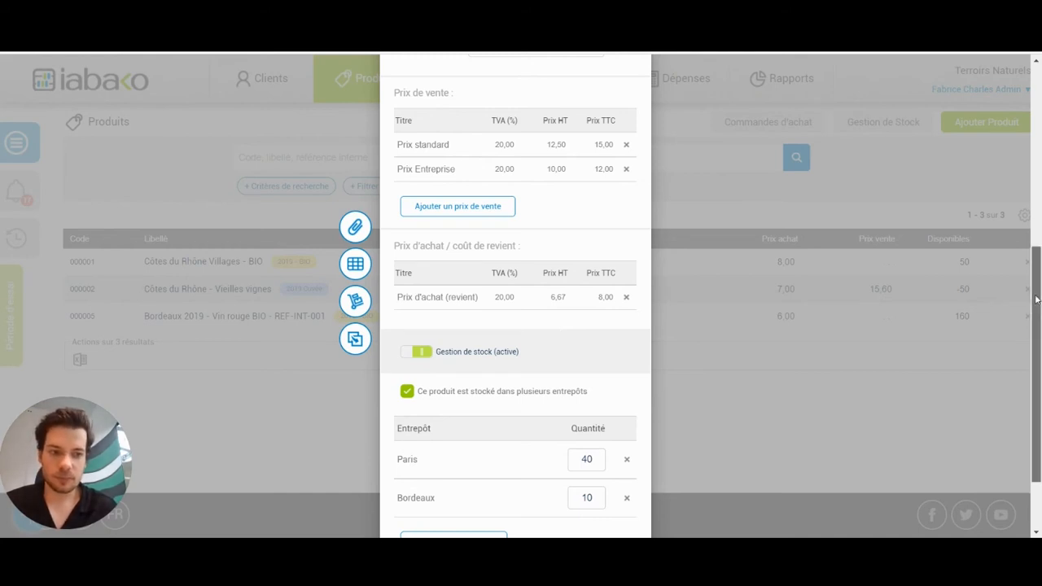
drag(1039, 302, 1039, 335)
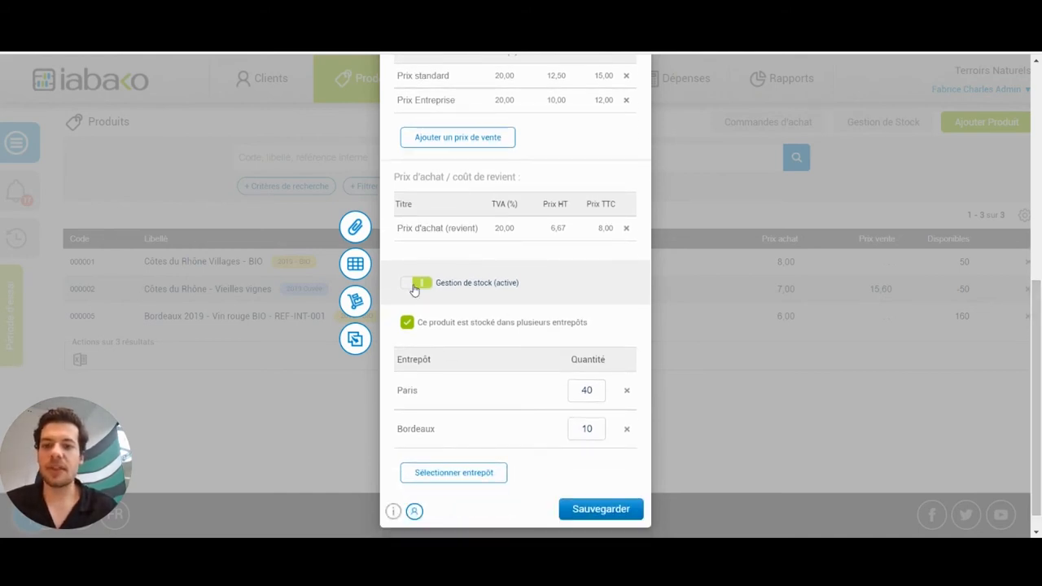
Step: Switch the product's stock management off and back on with storage in several warehouses, and save the product
click(419, 285)
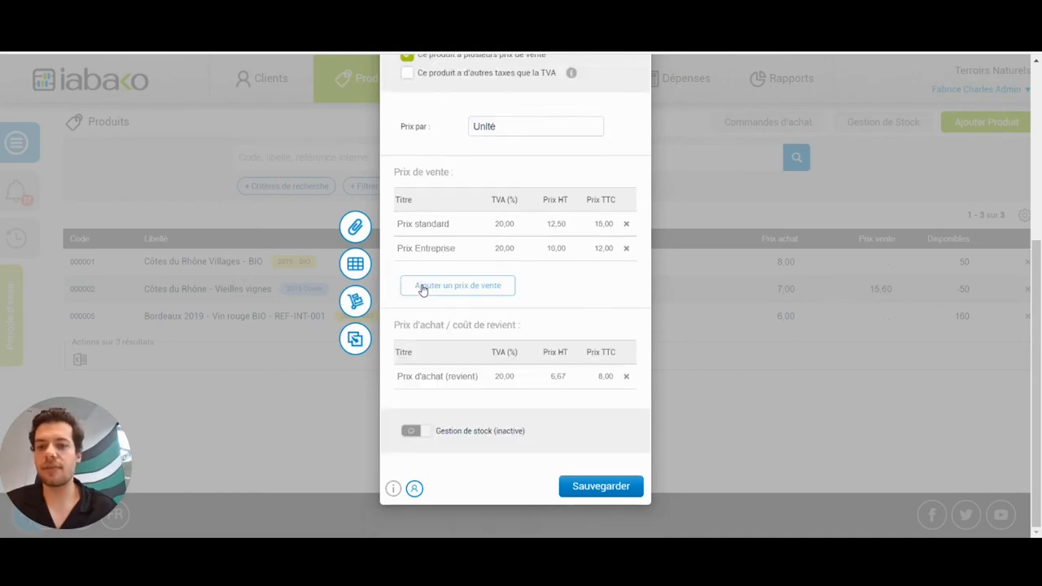
click(413, 430)
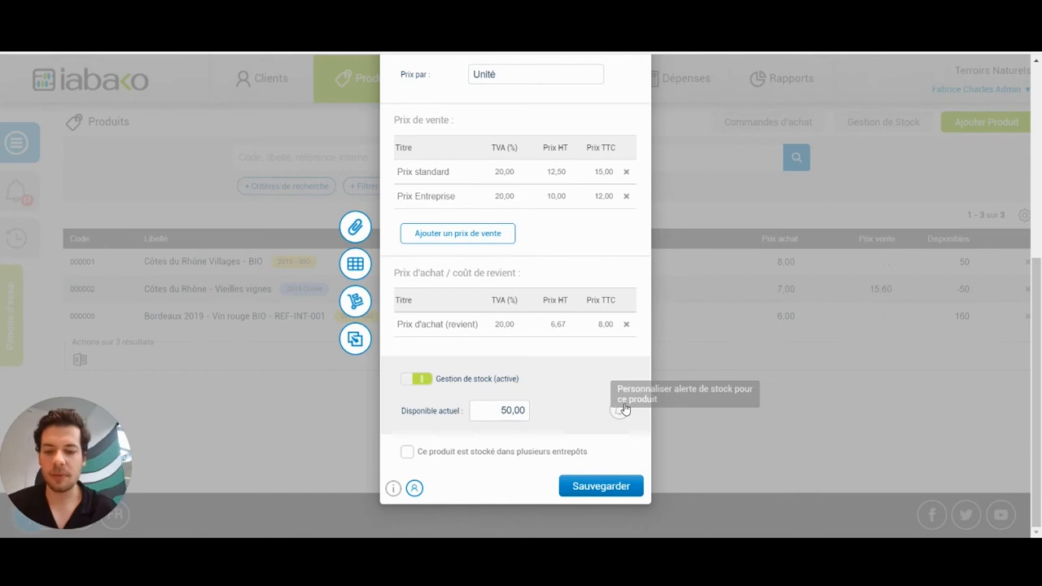
click(407, 453)
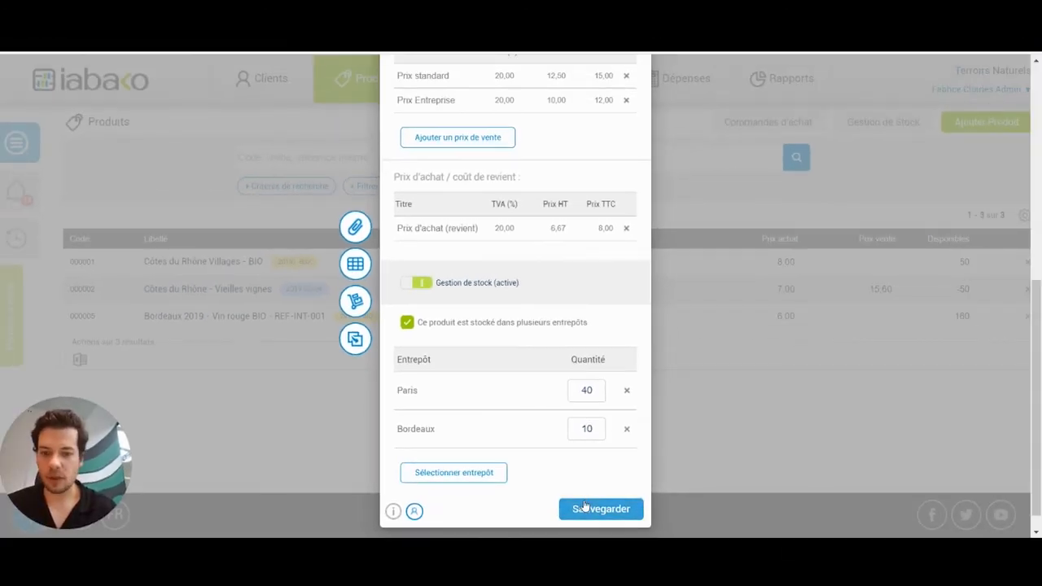
click(584, 507)
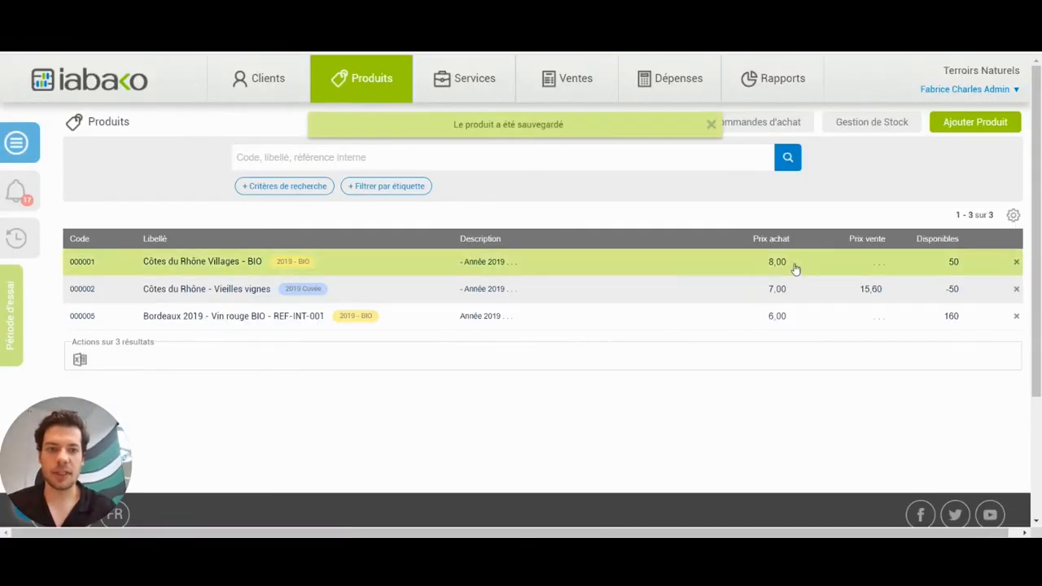
Step: In stock management, record a manual stock modification adding 10 units to Côtes du Rhône Villages - BIO - Paris
click(851, 124)
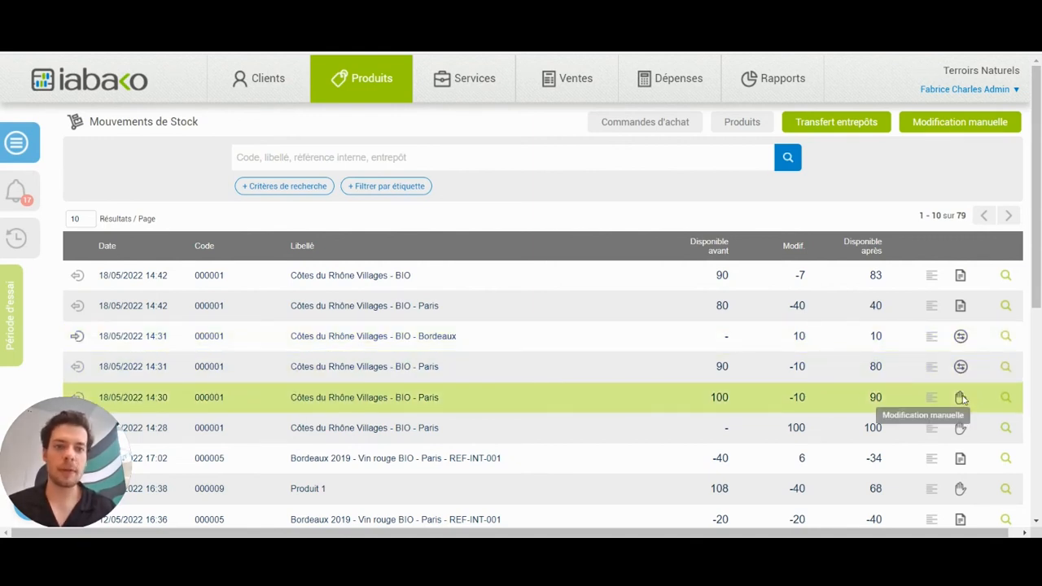
click(952, 129)
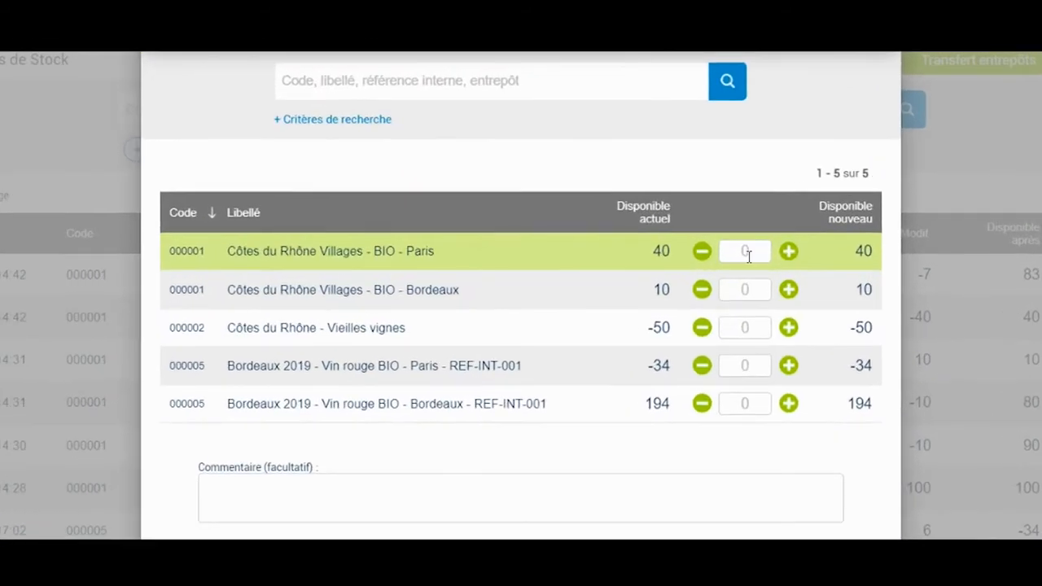
click(768, 248)
text(10)
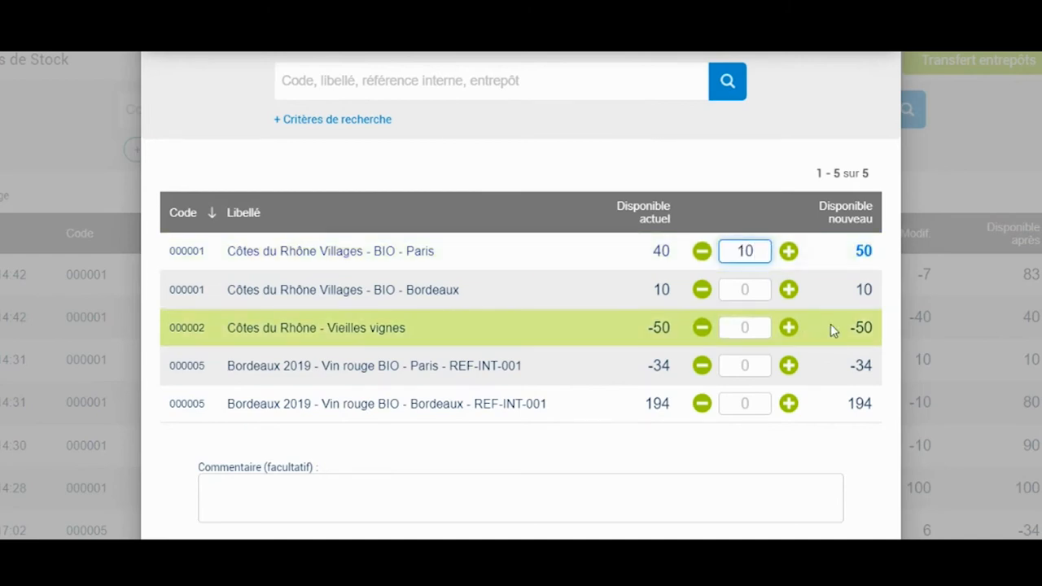
text(-)
key(BackSpace)
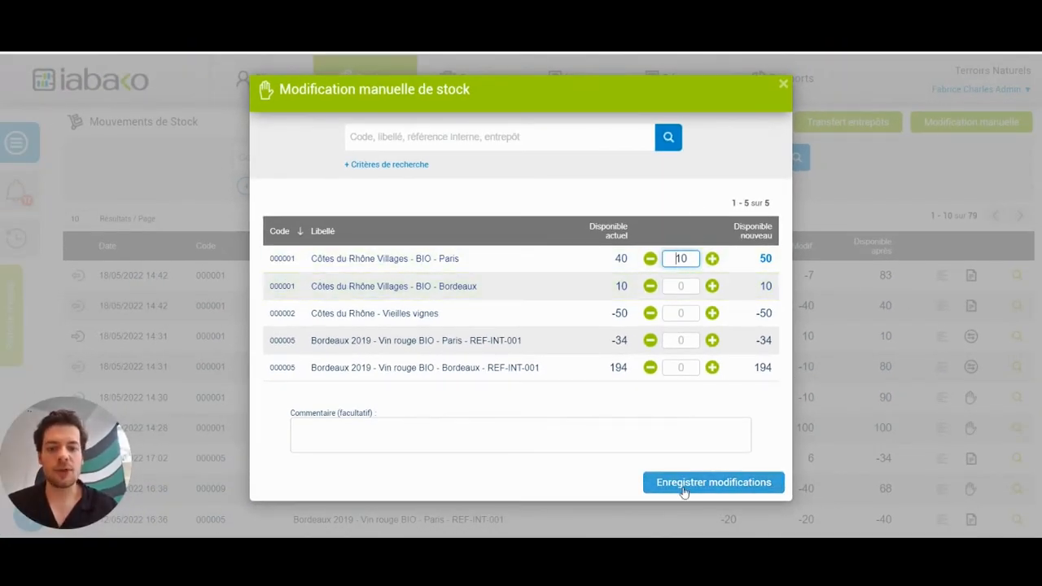
click(684, 486)
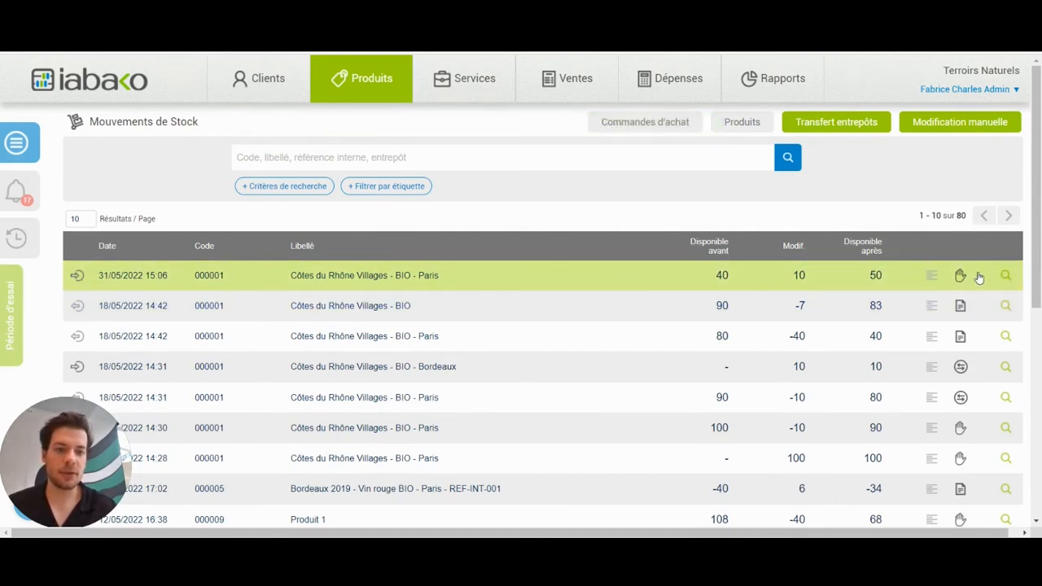
Step: Start a stock transfer between warehouses, from Paris to Bordeaux
click(836, 123)
click(546, 168)
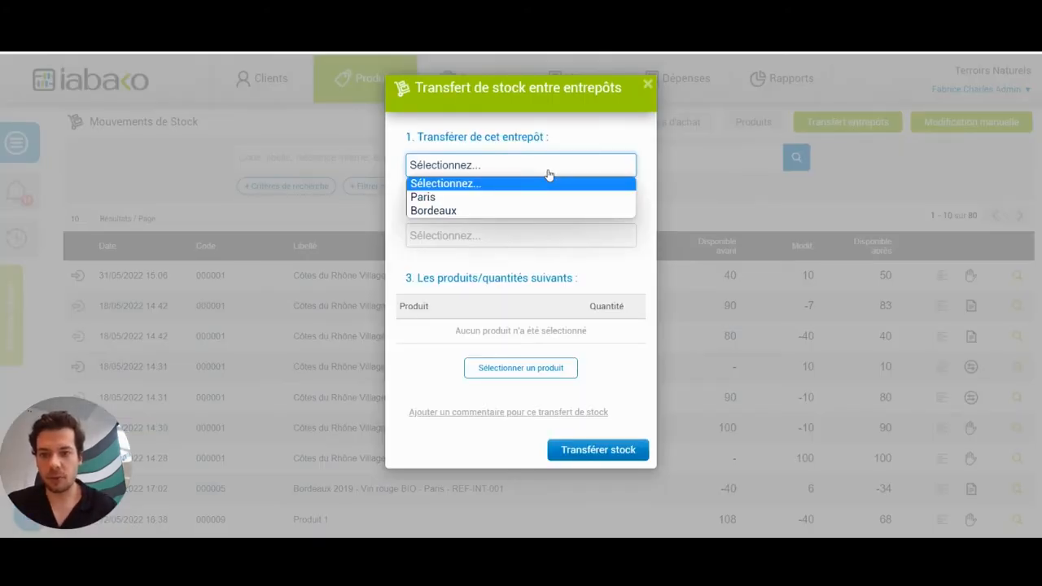
click(486, 199)
click(472, 240)
click(463, 268)
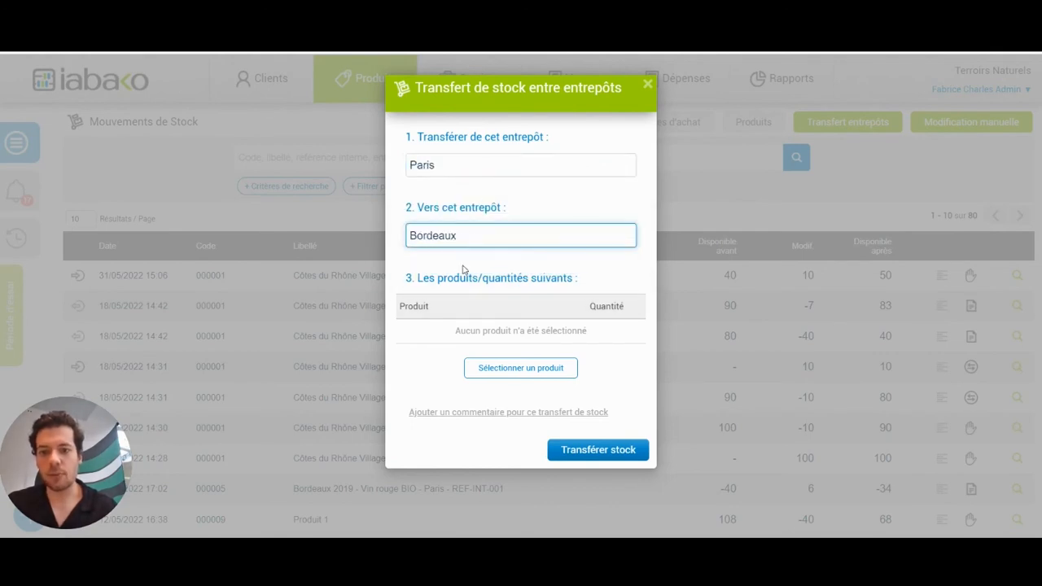
Step: Add Côtes du Rhône Villages - BIO to the transfer with a quantity of 10 and transfer the stock
click(488, 367)
click(479, 281)
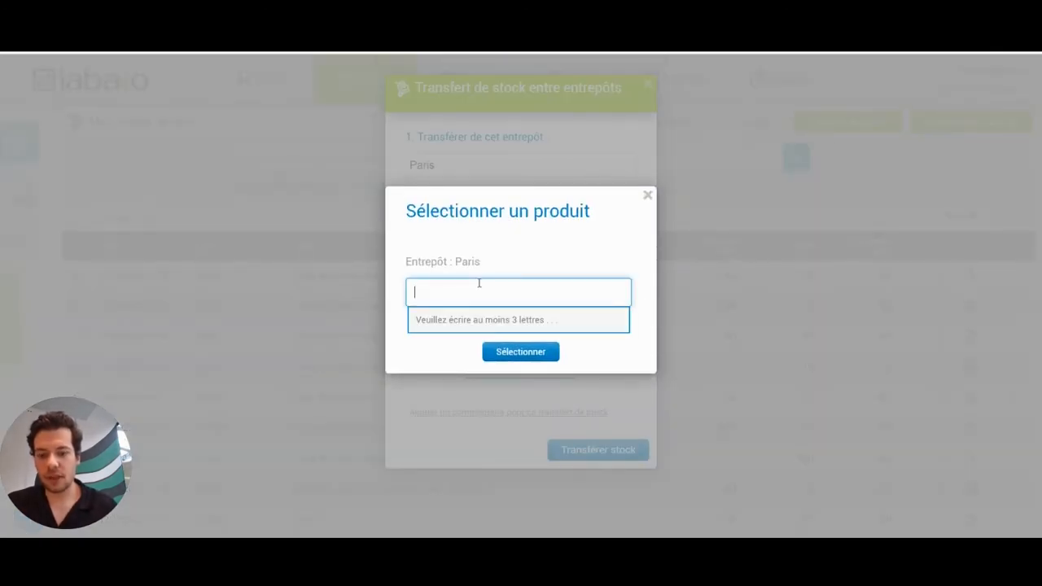
text(villa)
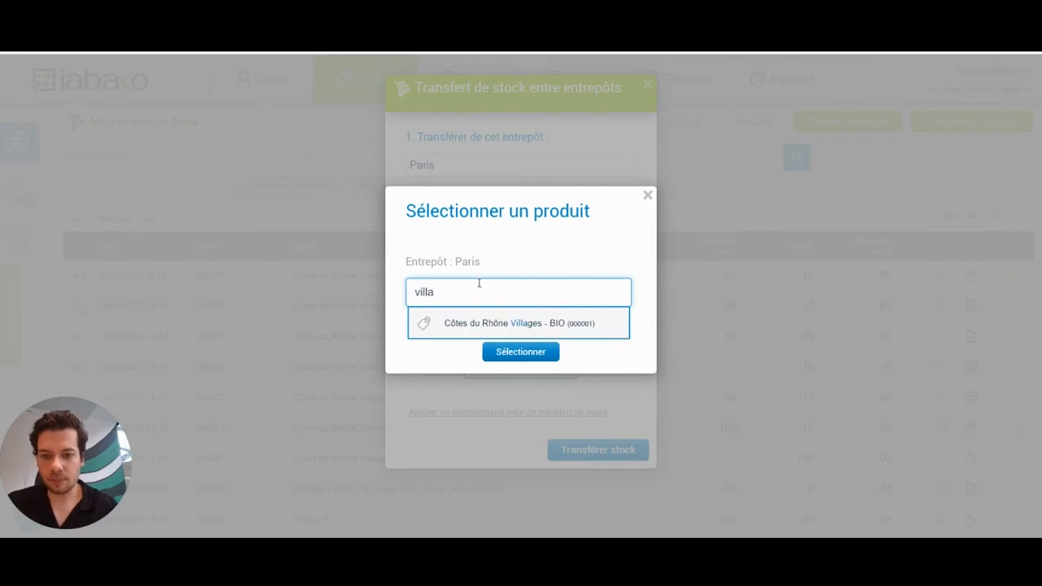
click(466, 328)
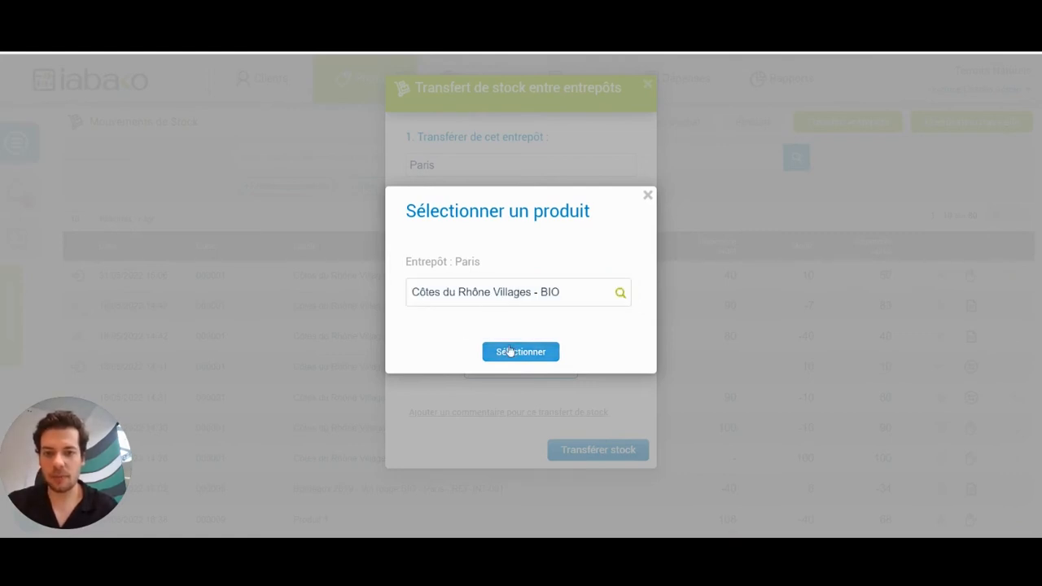
click(509, 352)
click(605, 338)
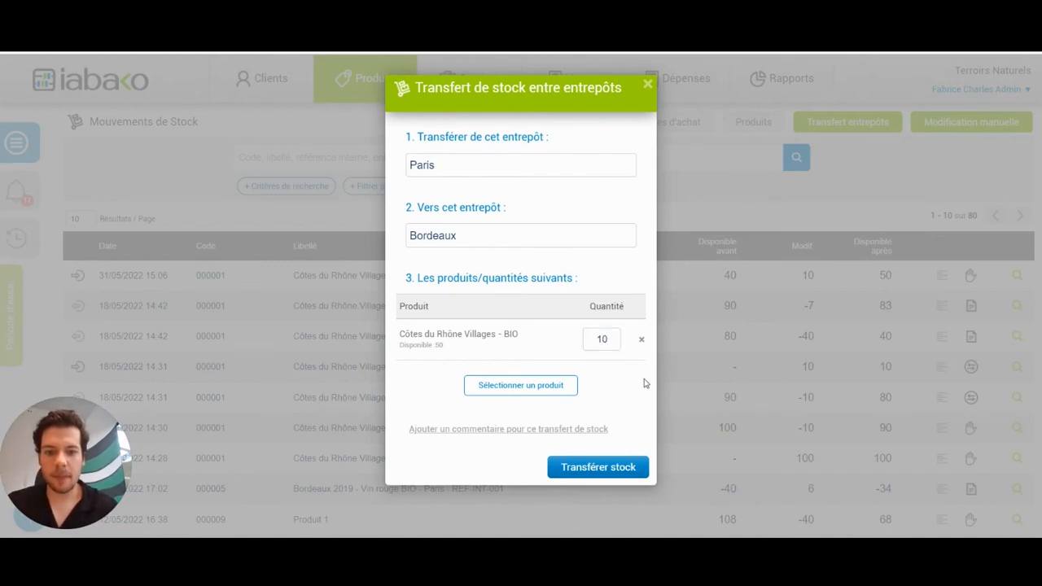
click(605, 465)
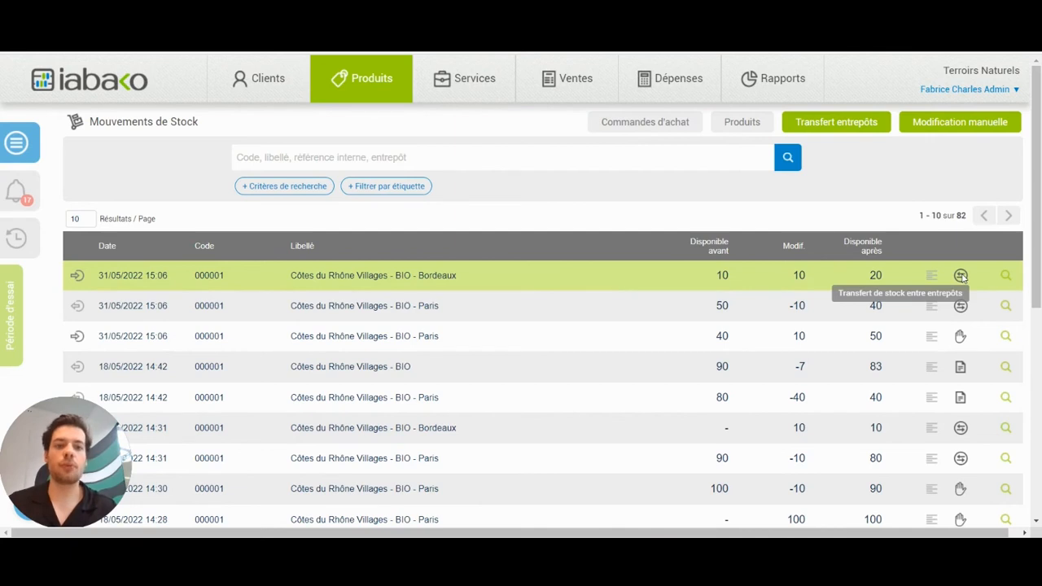
Step: Open the purchase orders, examine a blank new order form including its supplier selection and order status choices, and close it without saving
click(667, 126)
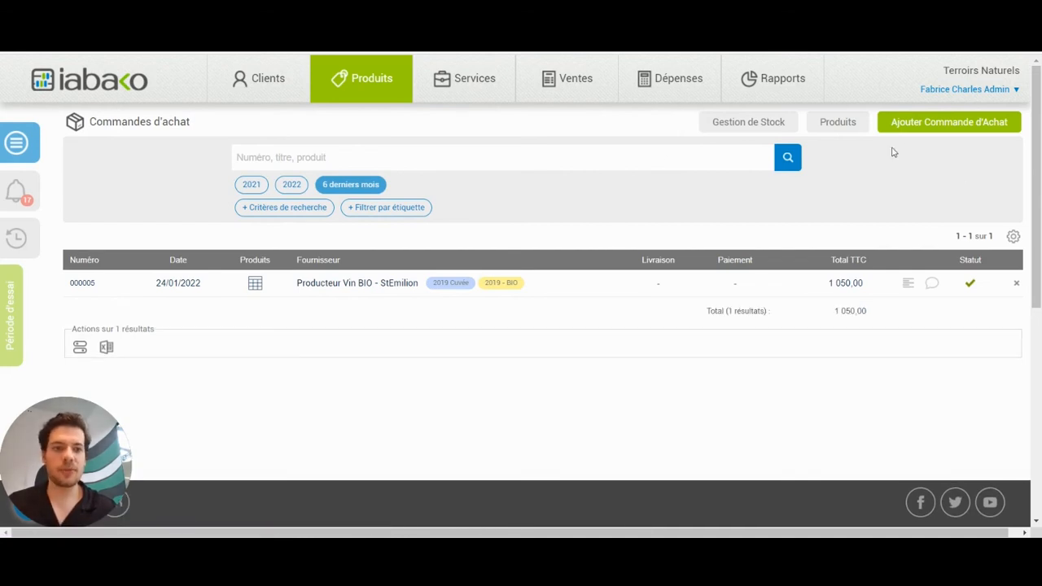
click(953, 118)
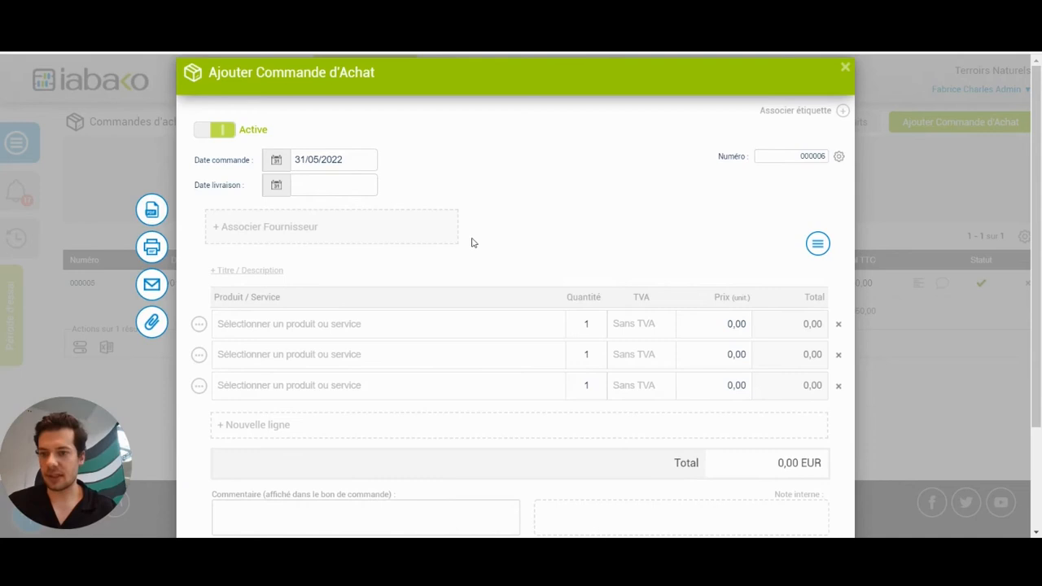
click(266, 228)
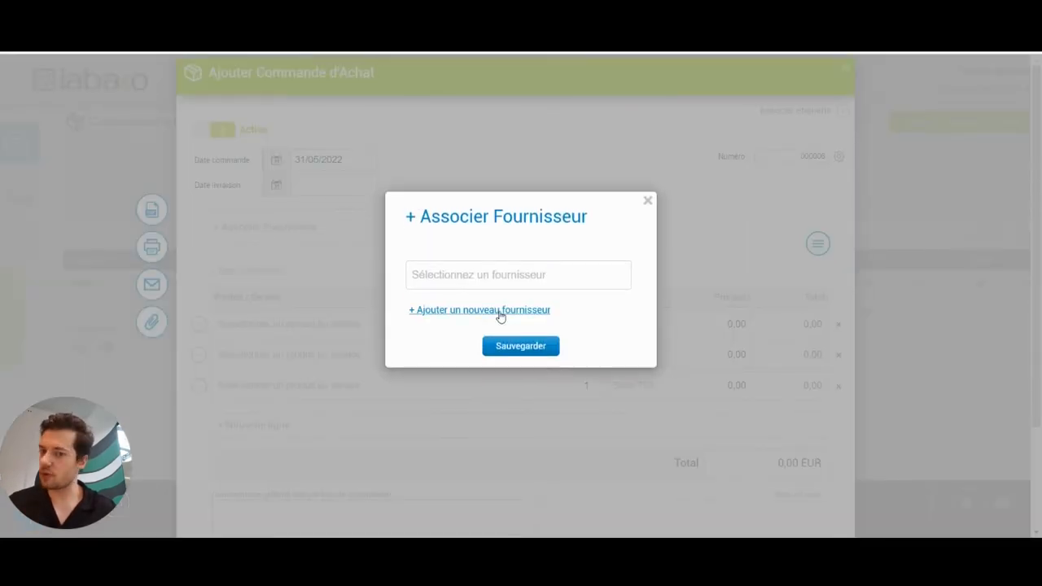
click(647, 201)
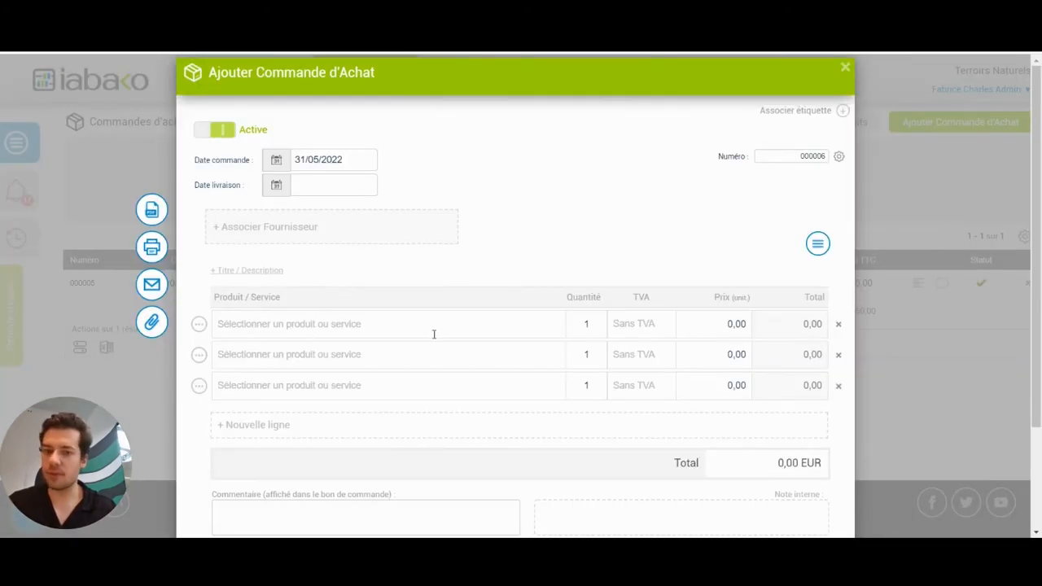
scroll(1021, 303, down, 2)
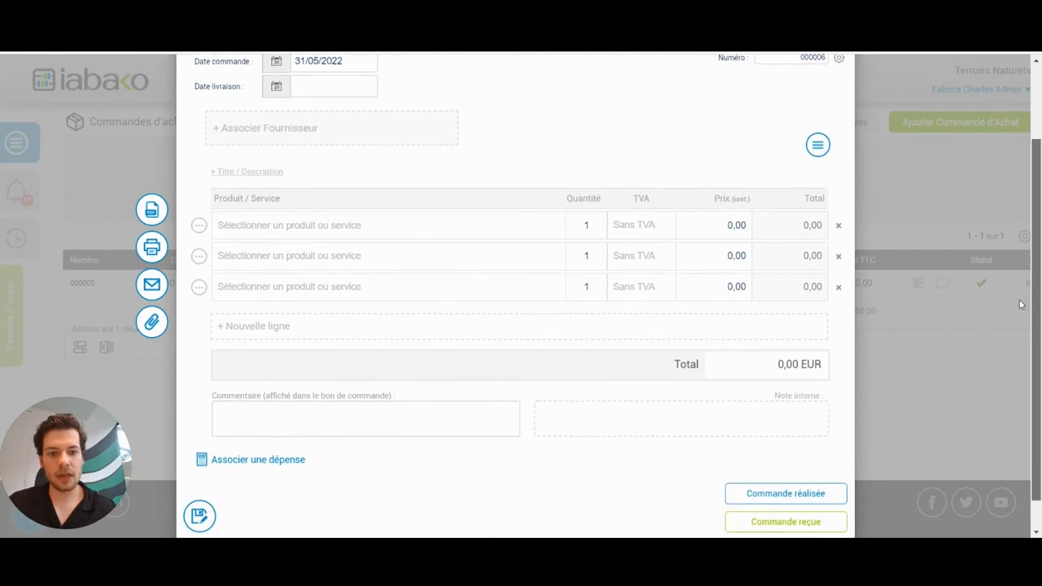
drag(1021, 304, 1022, 356)
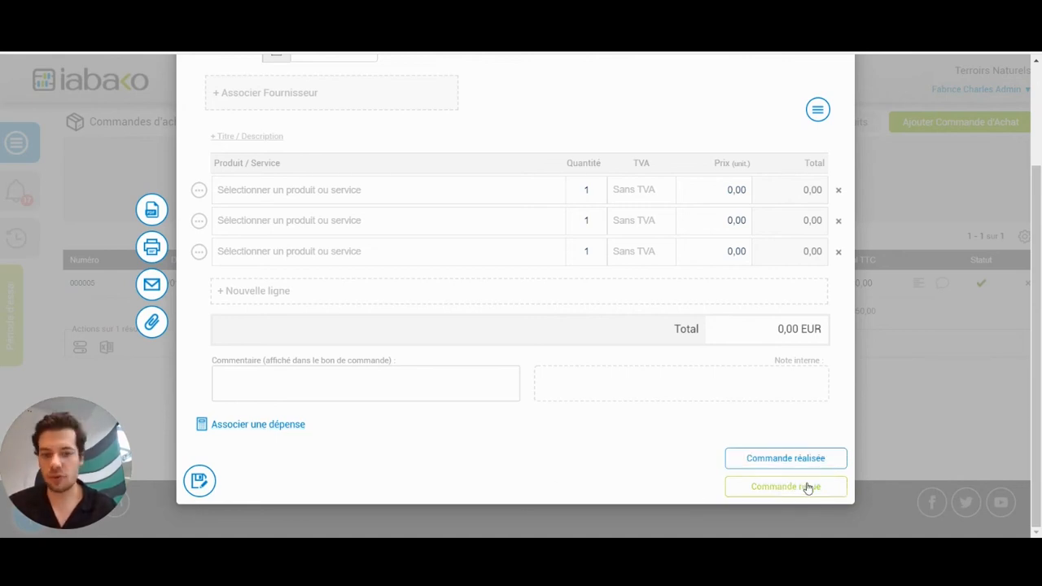
drag(1039, 323, 1040, 256)
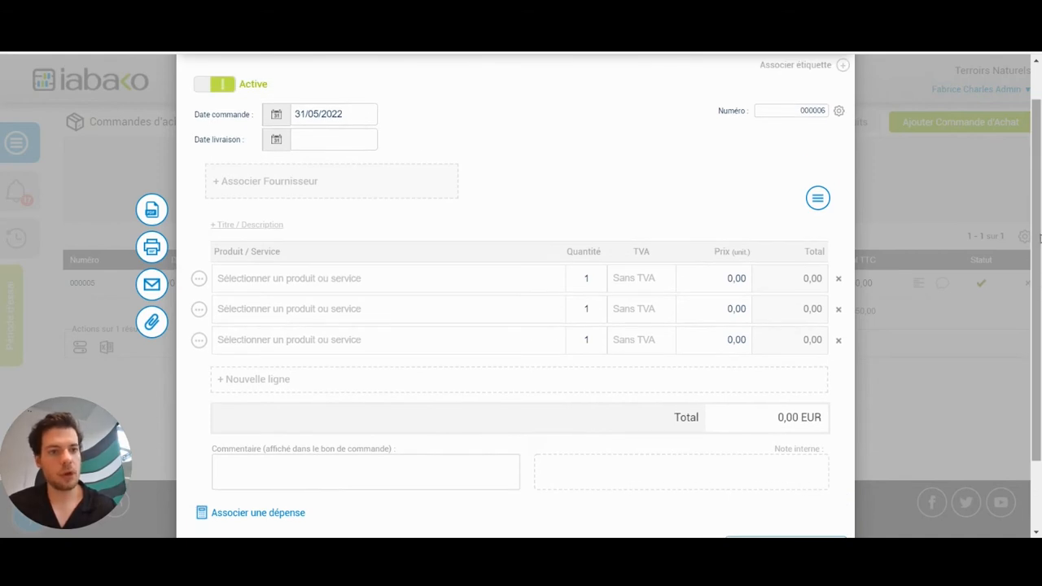
drag(1036, 214, 1039, 156)
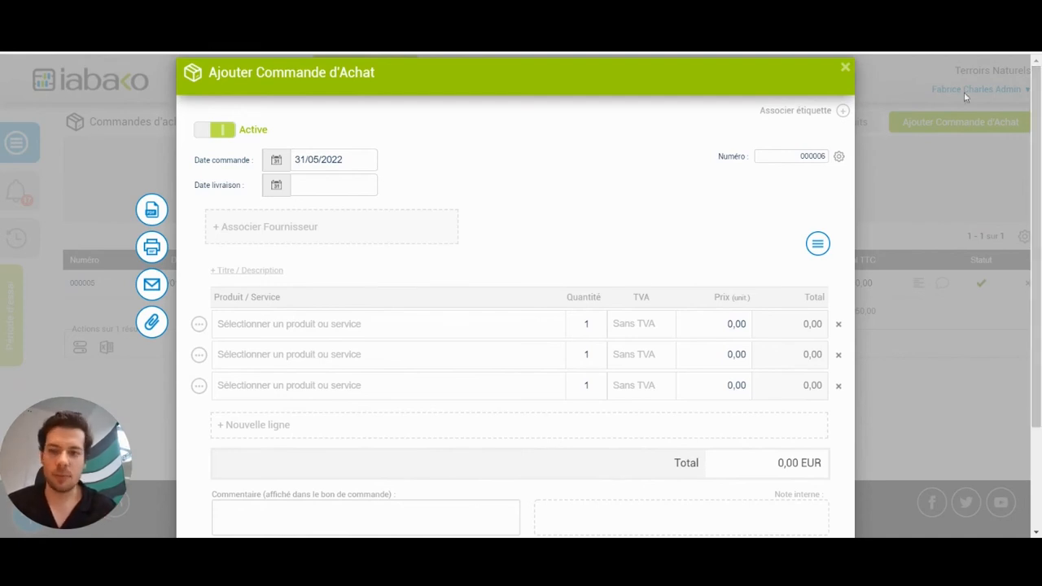
click(843, 69)
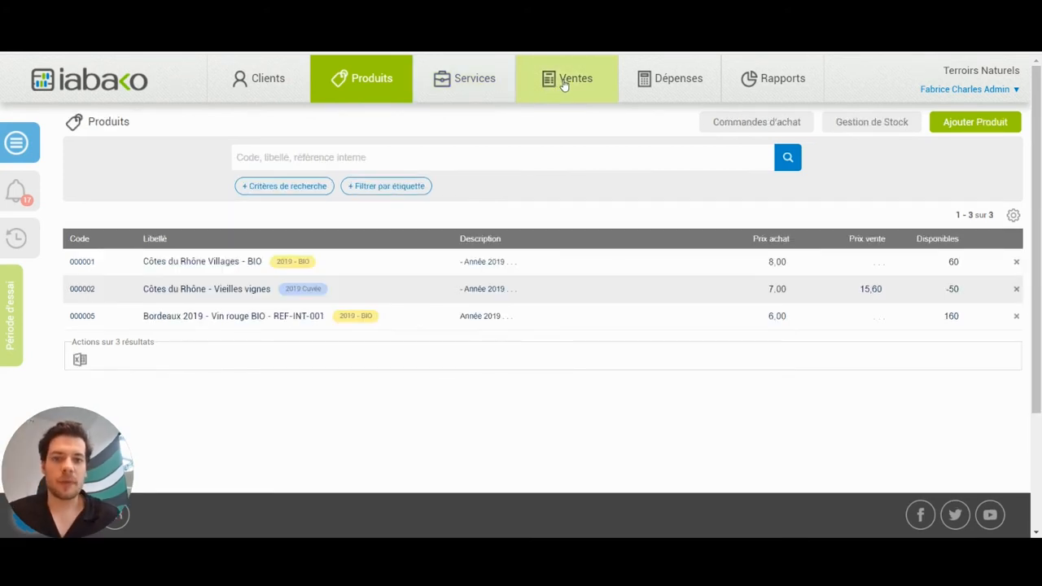
Step: Look through the sales, quote and delivery lists in the sales section
click(563, 85)
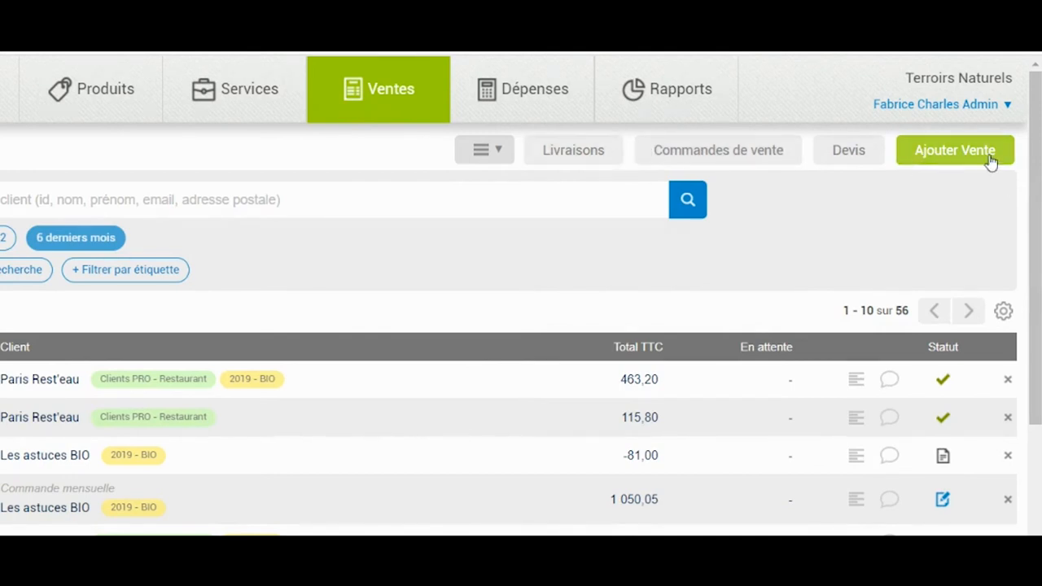
click(863, 158)
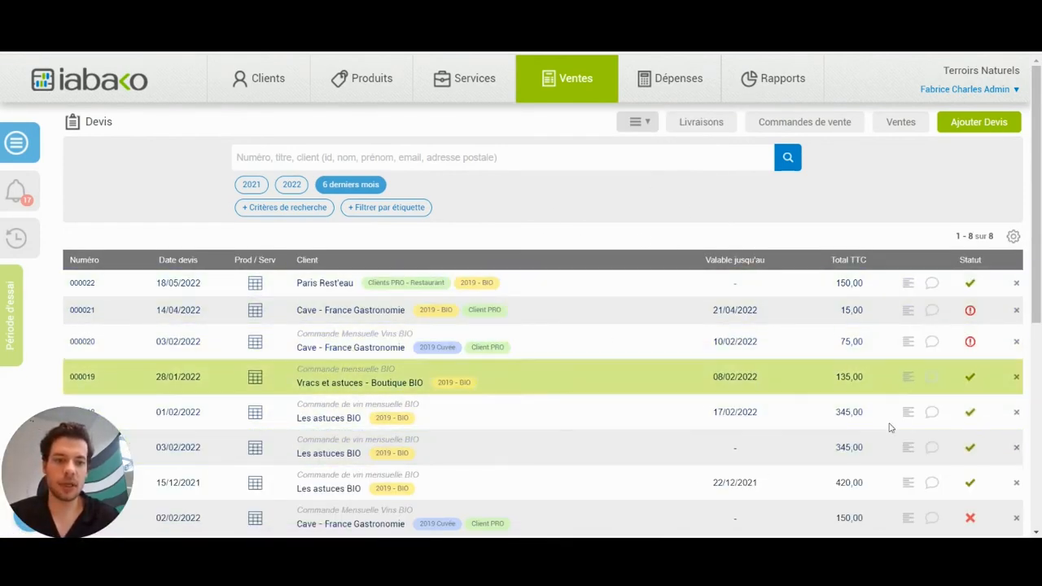
click(672, 121)
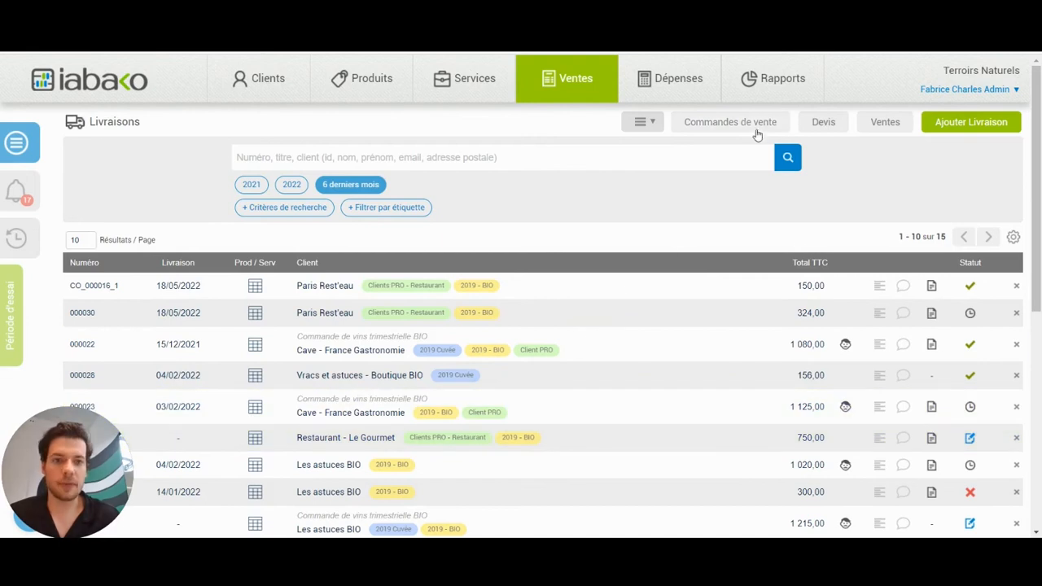
Step: Start a new quote, choose Paris Rest'eau as the client, and continue to the products and services section
click(824, 123)
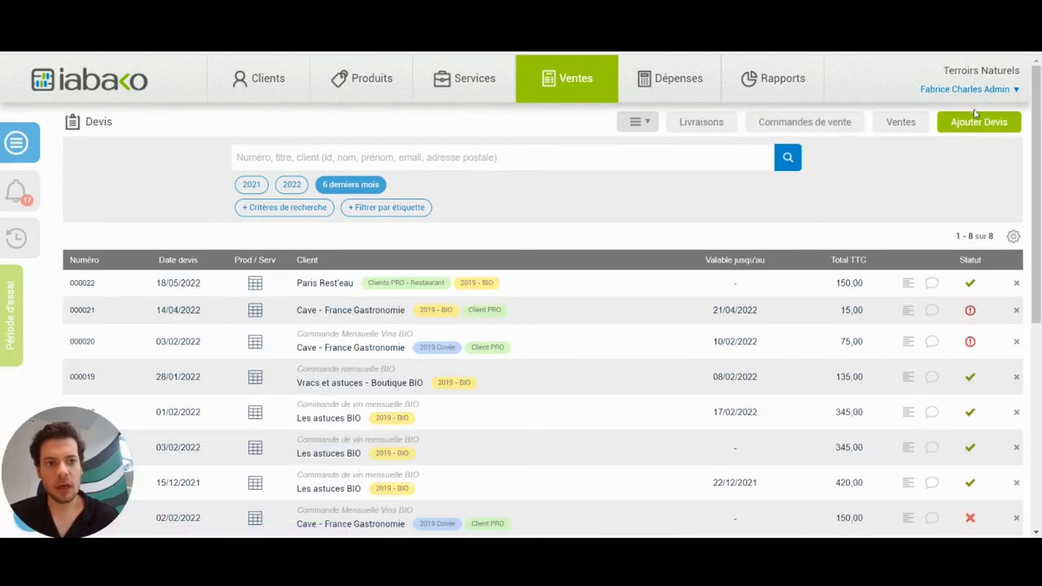
click(957, 128)
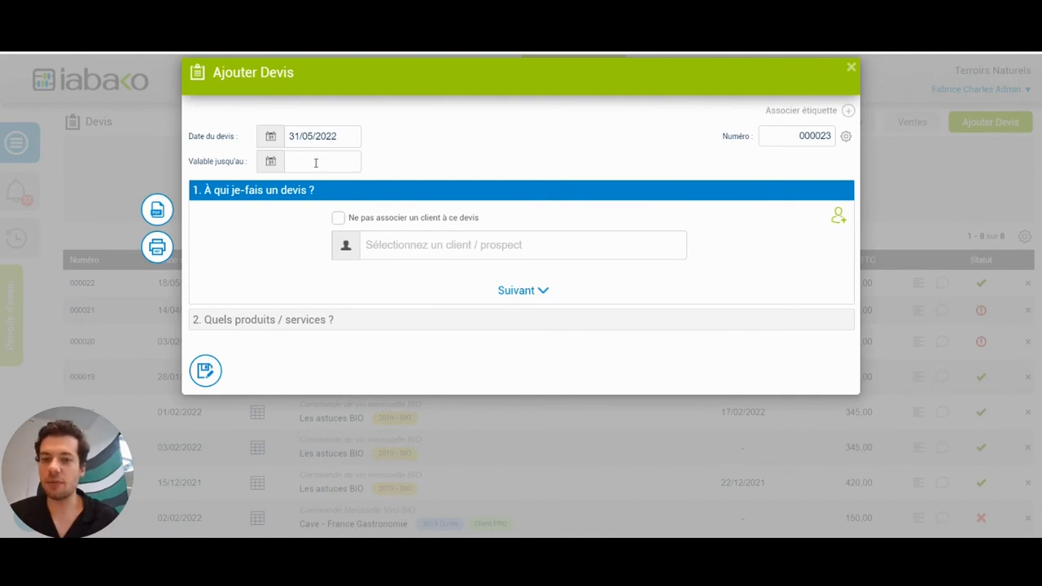
click(415, 245)
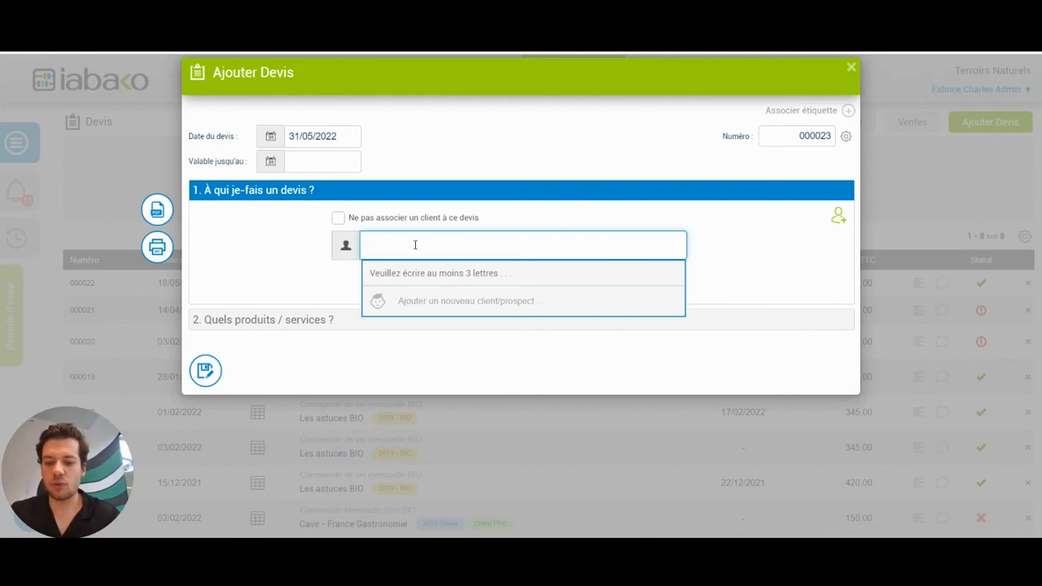
text(re)
text(s Rest'eau)
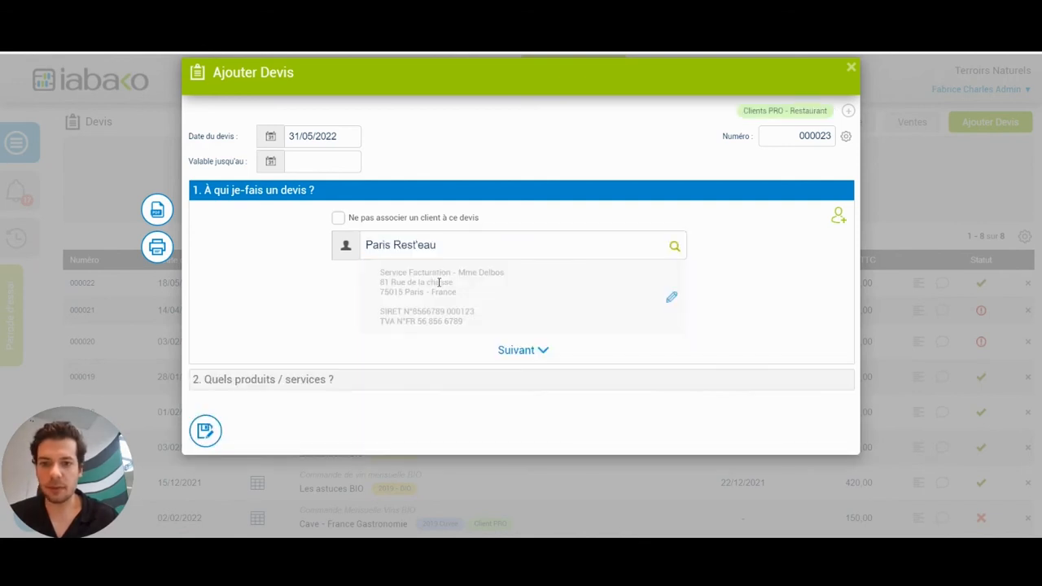
click(529, 350)
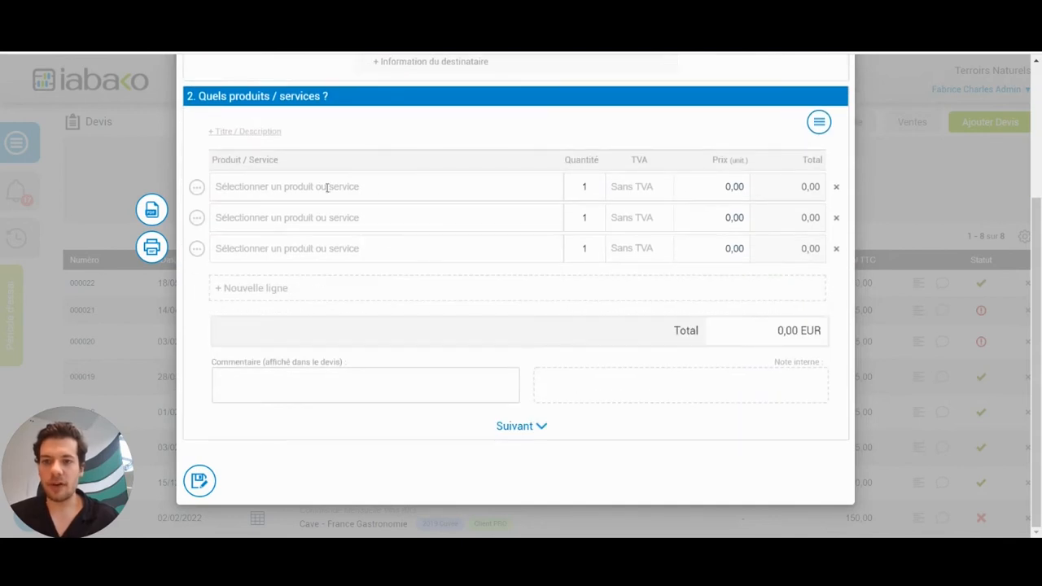
Step: Add Côtes du Rhône Villages - BIO at the Prix Entreprise rate from the Paris warehouse to the quote, with a quantity of 10
click(283, 188)
text(villa)
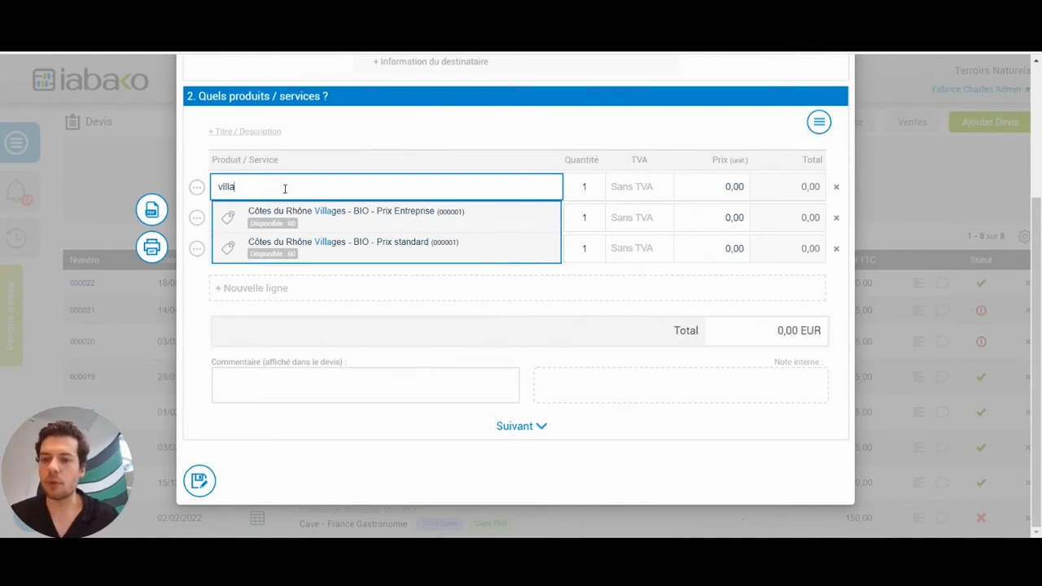
click(424, 230)
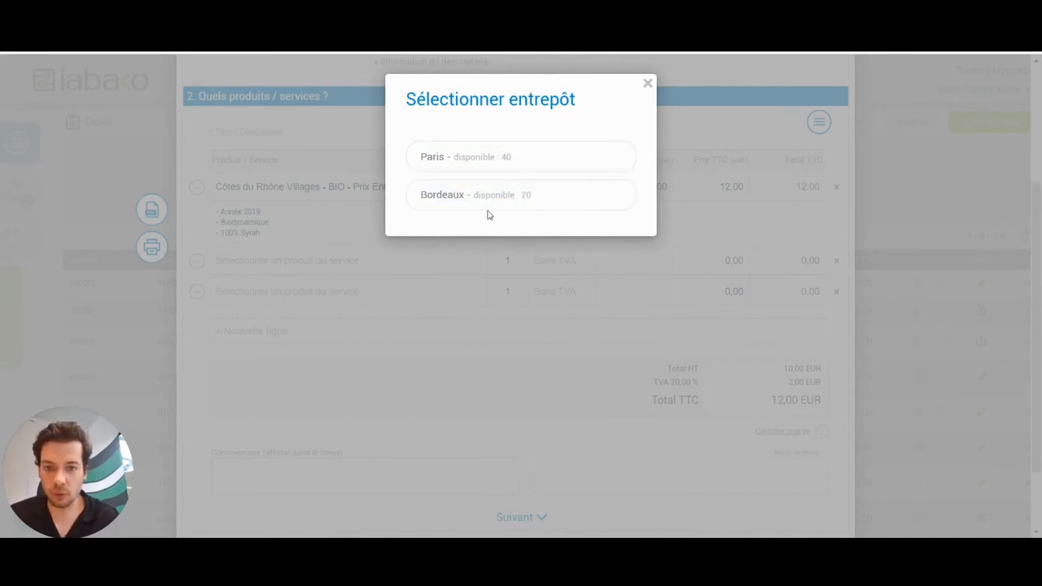
click(569, 166)
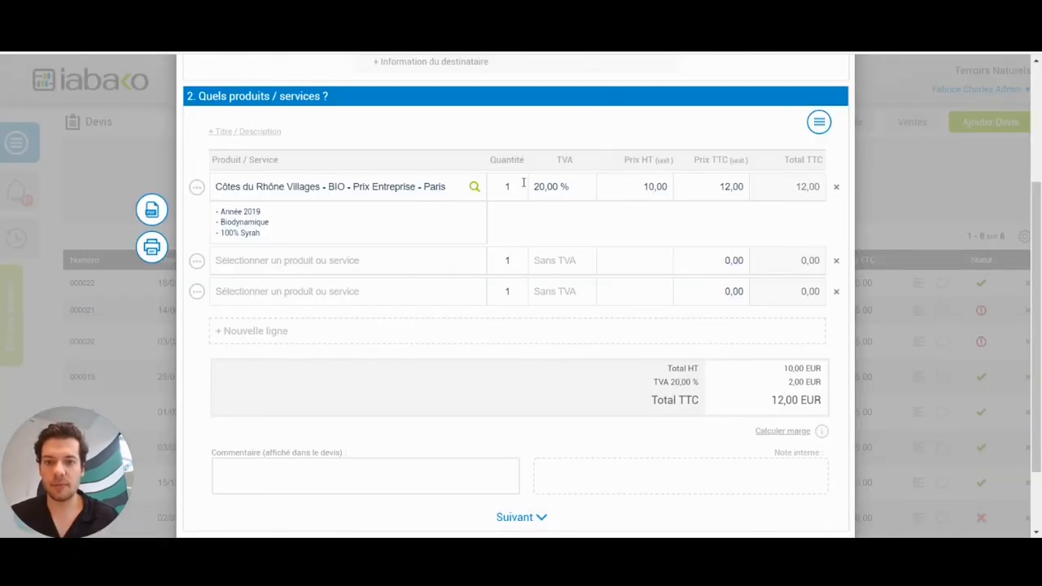
text(0)
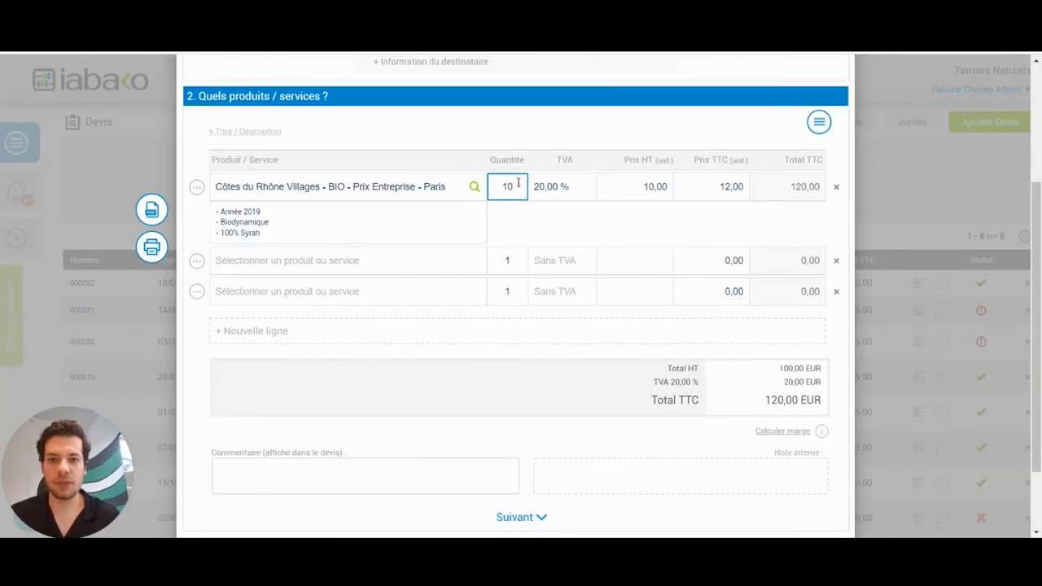
click(538, 147)
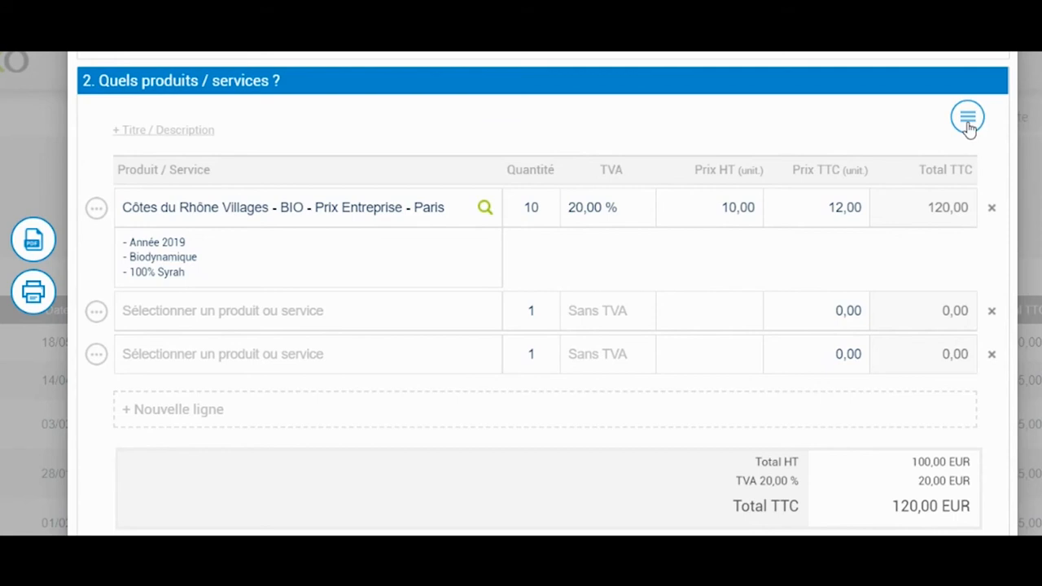
Step: Apply a global discount of 10% on the quote's total and save it
click(968, 119)
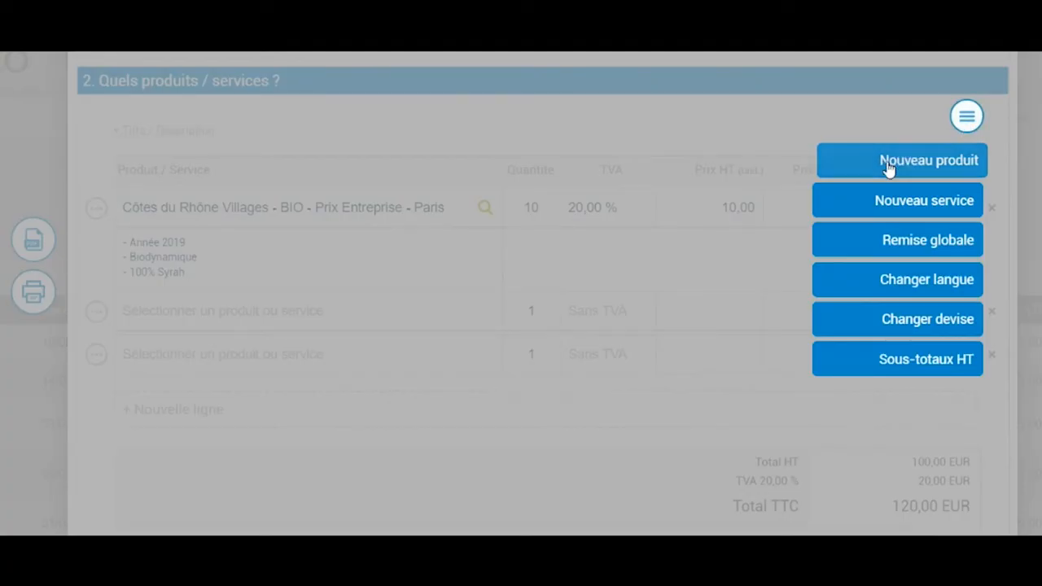
click(855, 241)
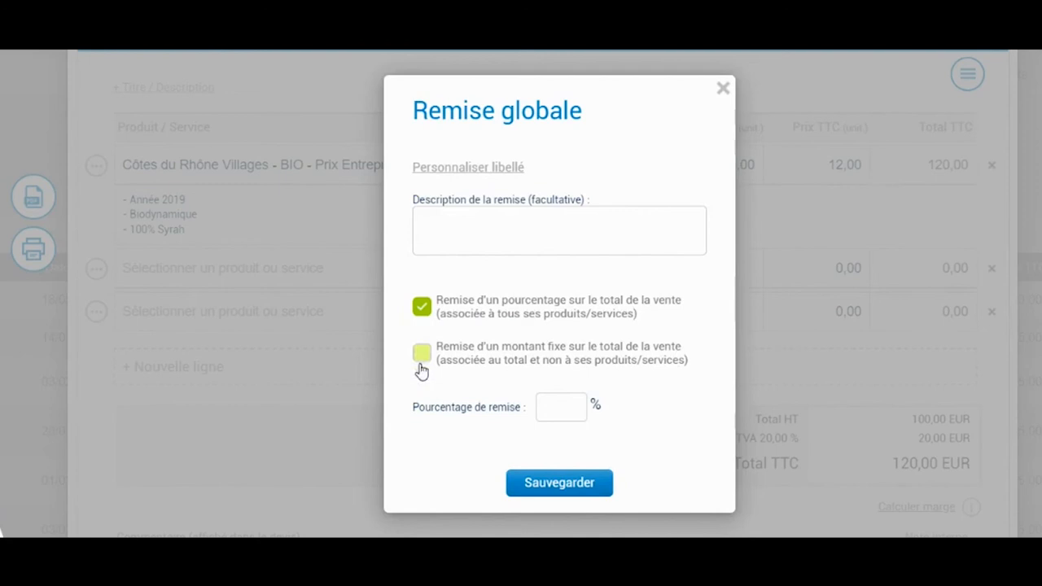
click(561, 406)
text(10)
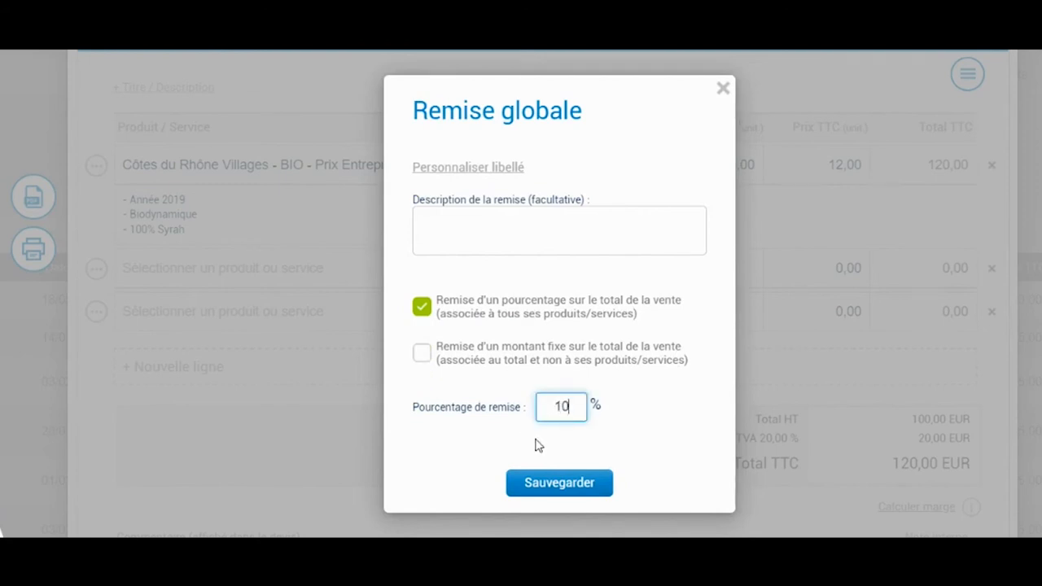
click(553, 482)
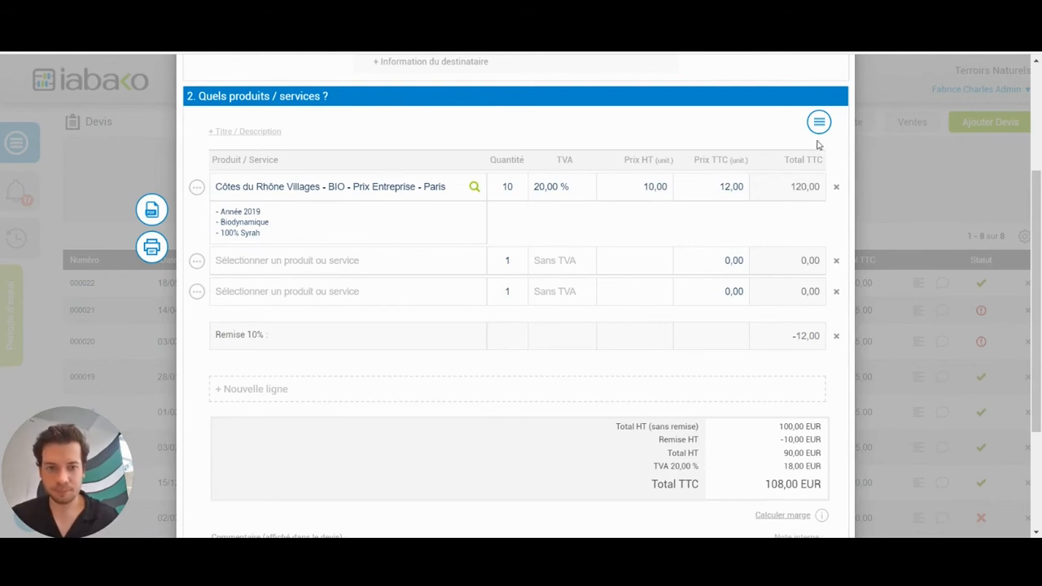
Step: Look over the quote's extra options without choosing any, and complete the products section to reach the quote's final actions
click(819, 122)
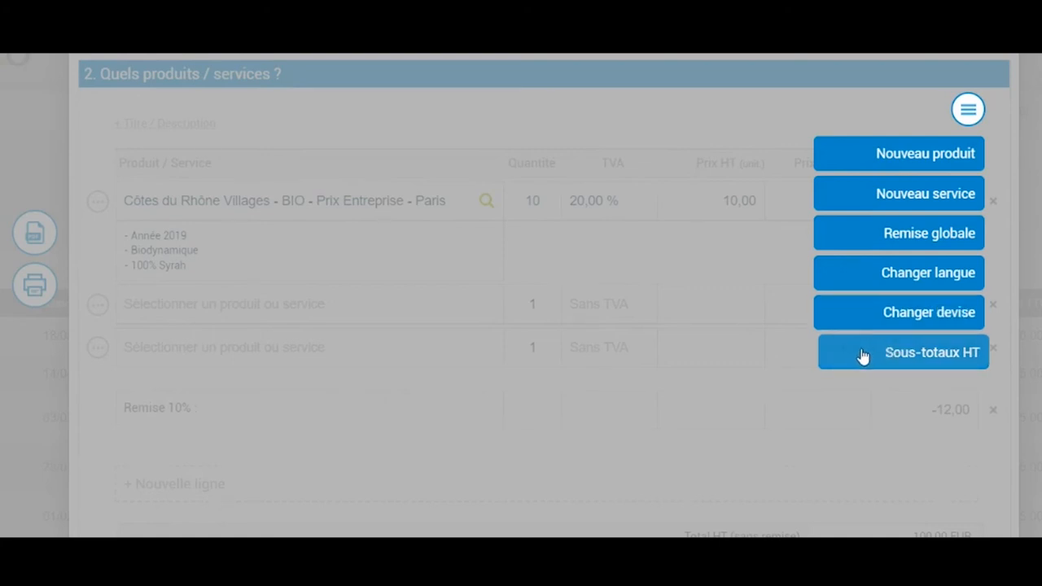
click(973, 118)
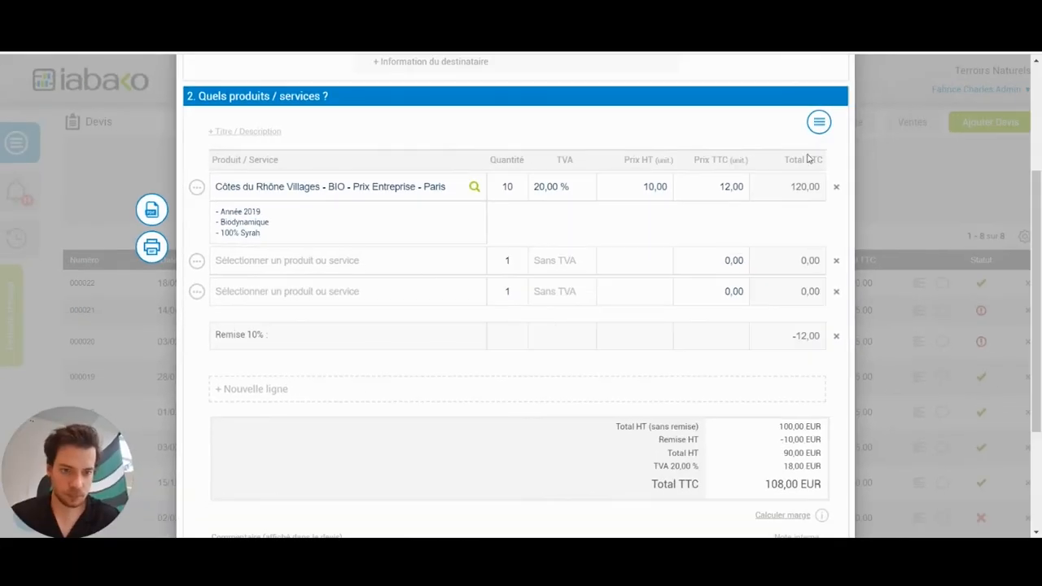
drag(1035, 225, 1035, 322)
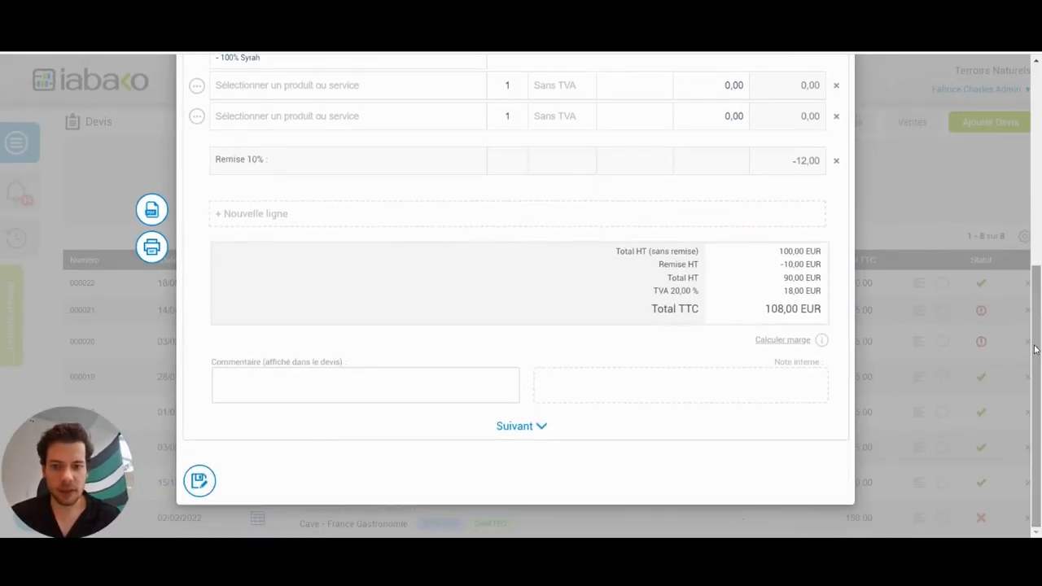
click(539, 431)
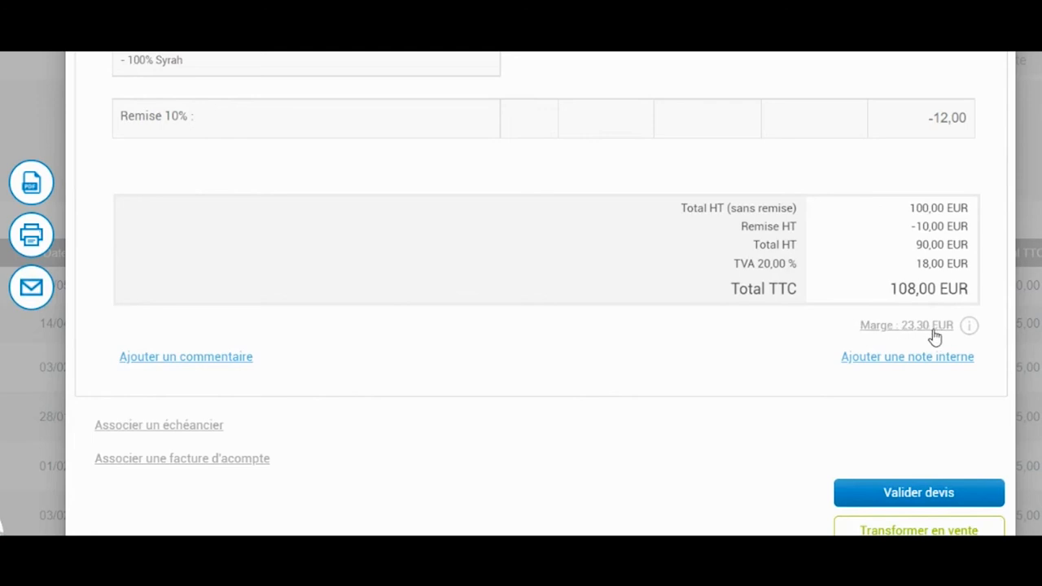
Step: Examine the quote's margin calculation, including the cost price and margin percentage, and close it
click(934, 335)
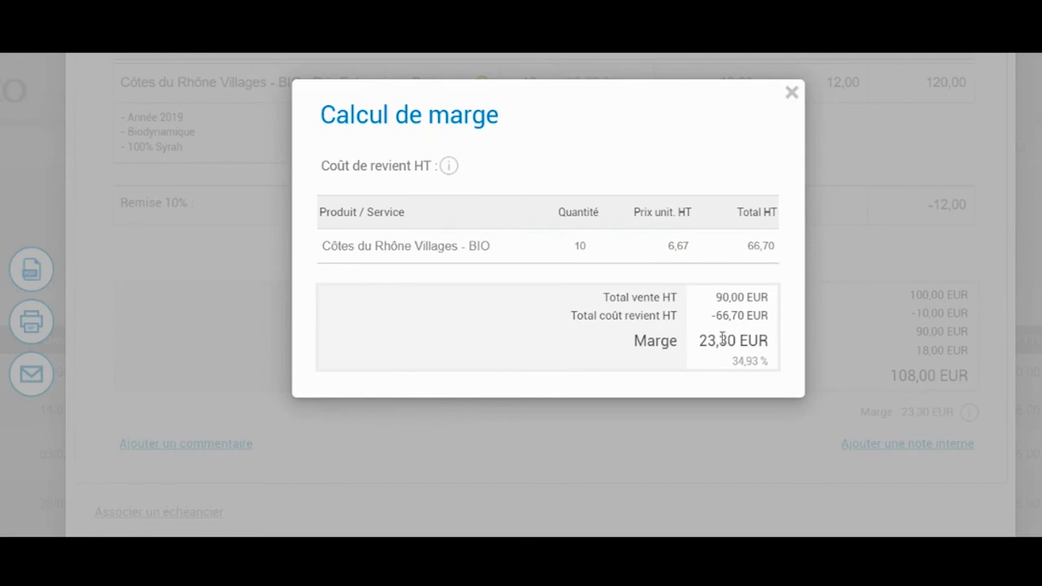
drag(730, 363, 746, 363)
click(749, 384)
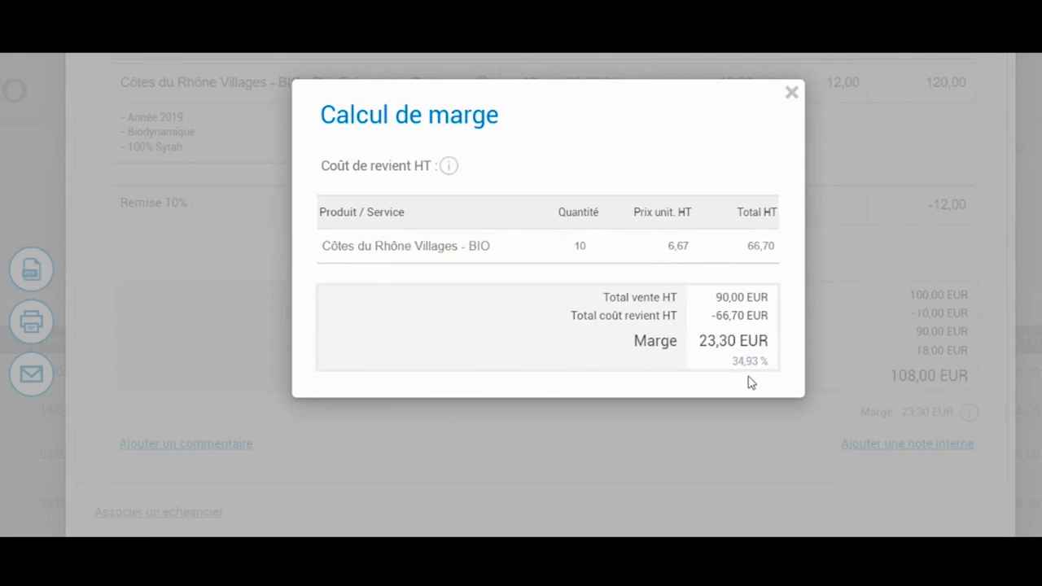
click(791, 92)
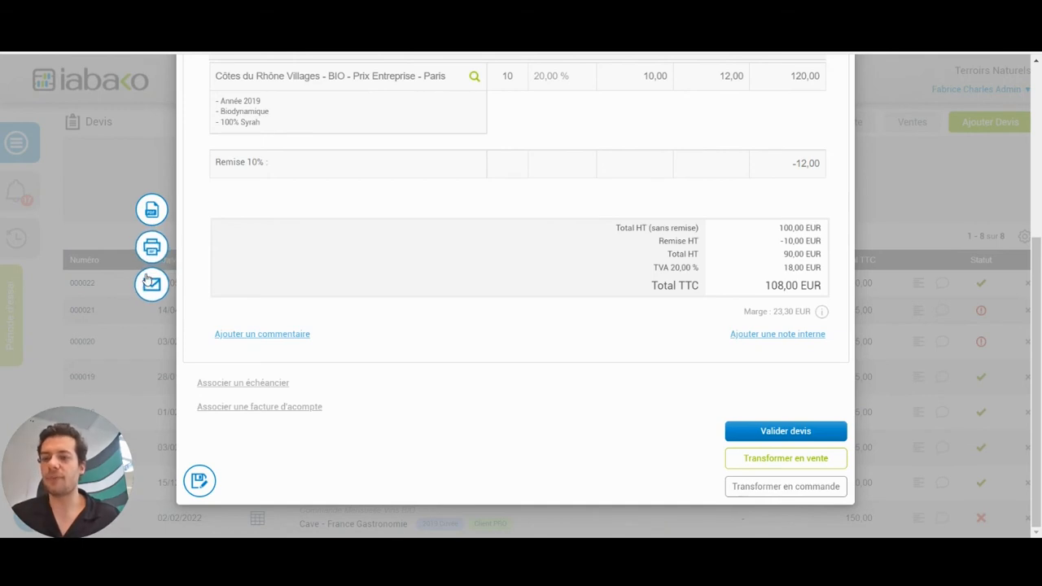
Step: Generate the quote's PDF and look through the document
click(156, 221)
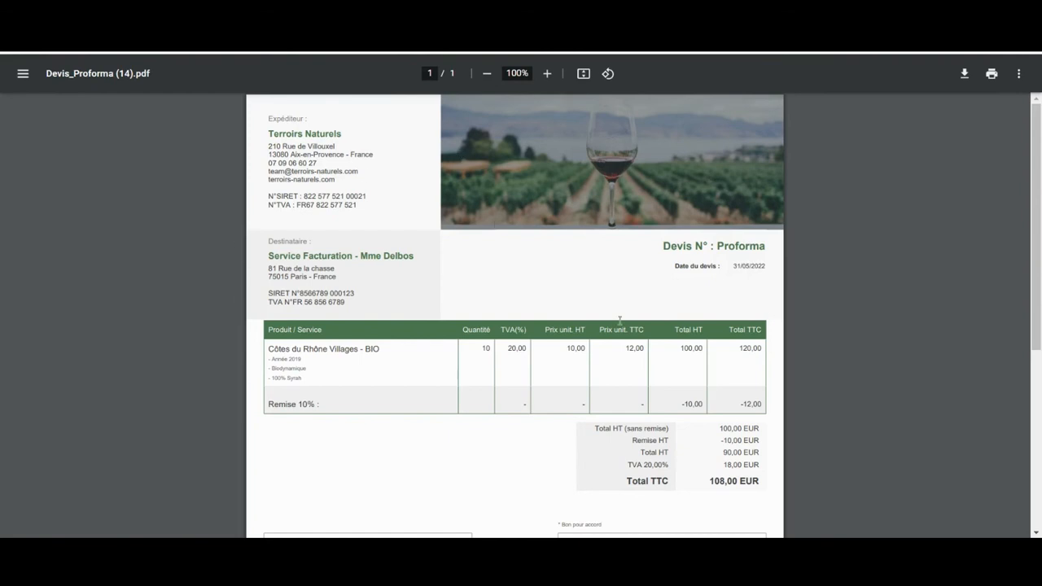
mouse_move(1037, 166)
mouse_down()
mouse_move(1033, 352)
mouse_move(1034, 214)
mouse_up()
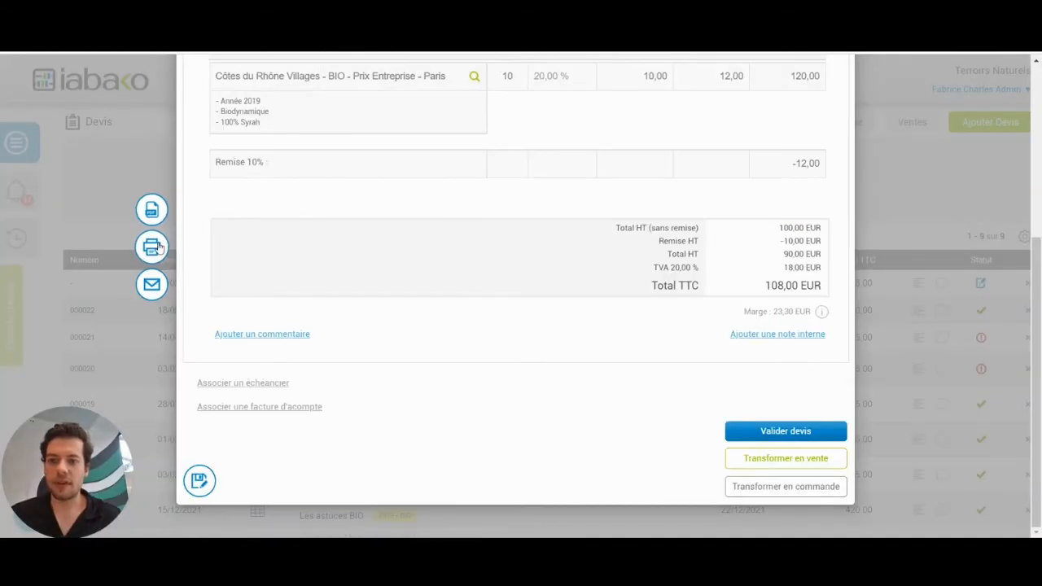
Step: Review the email form for sending the quote, including adding and removing an extra recipient and the message text, and close it without sending
click(150, 287)
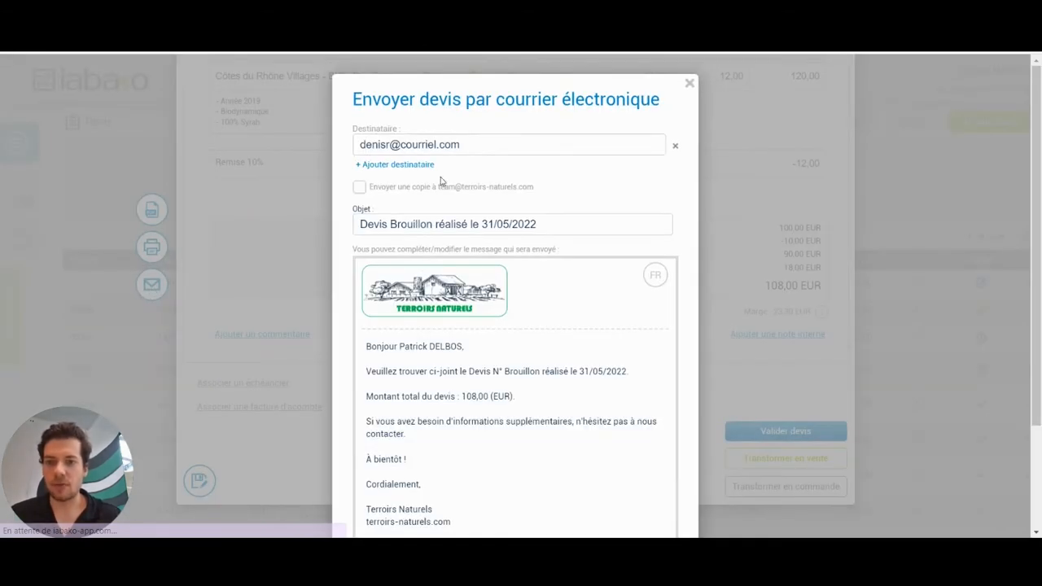
drag(357, 144, 475, 154)
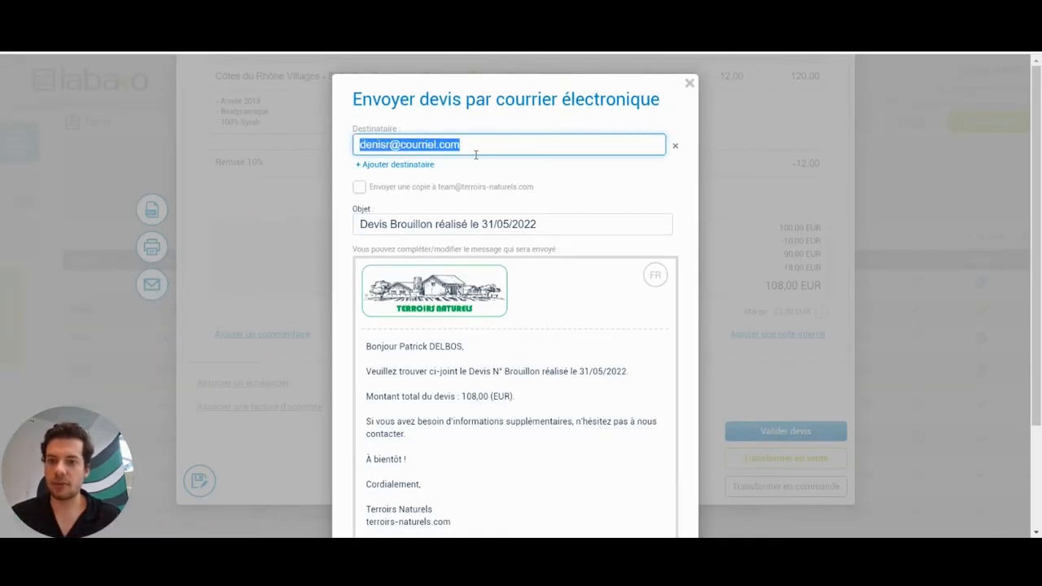
click(497, 169)
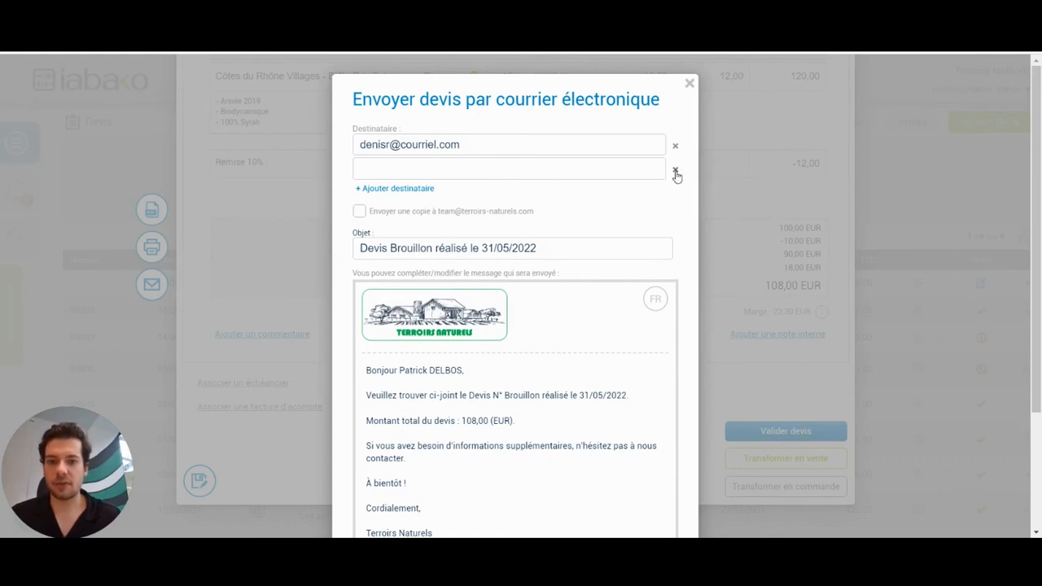
click(674, 171)
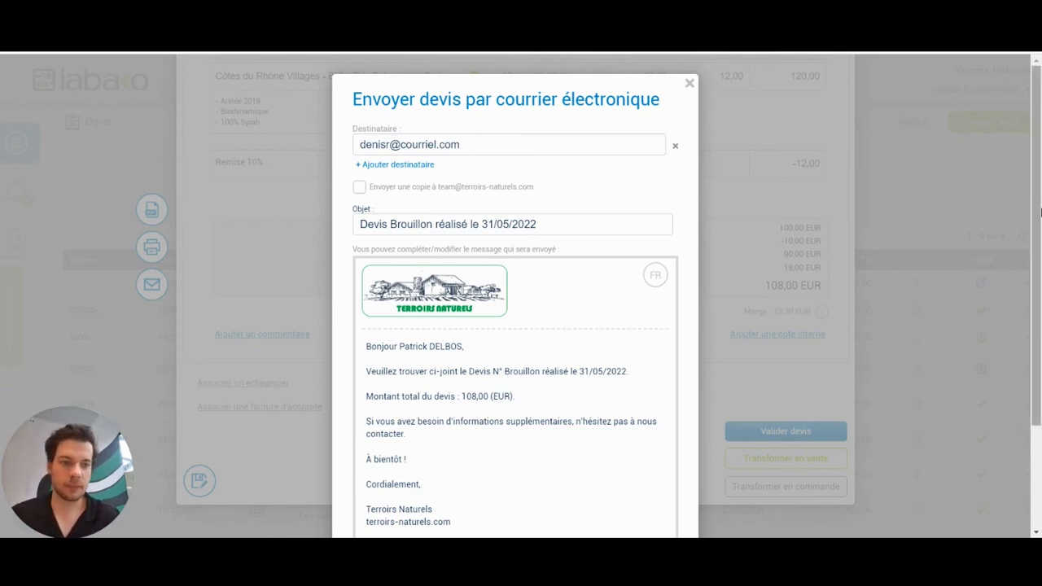
scroll(1034, 257, down, 1)
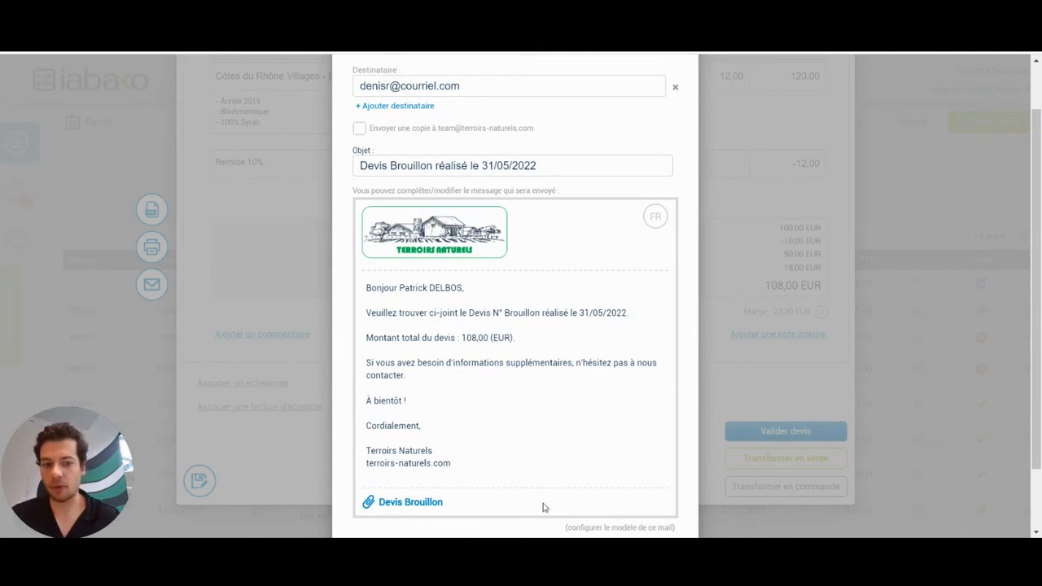
scroll(1037, 334, down, 2)
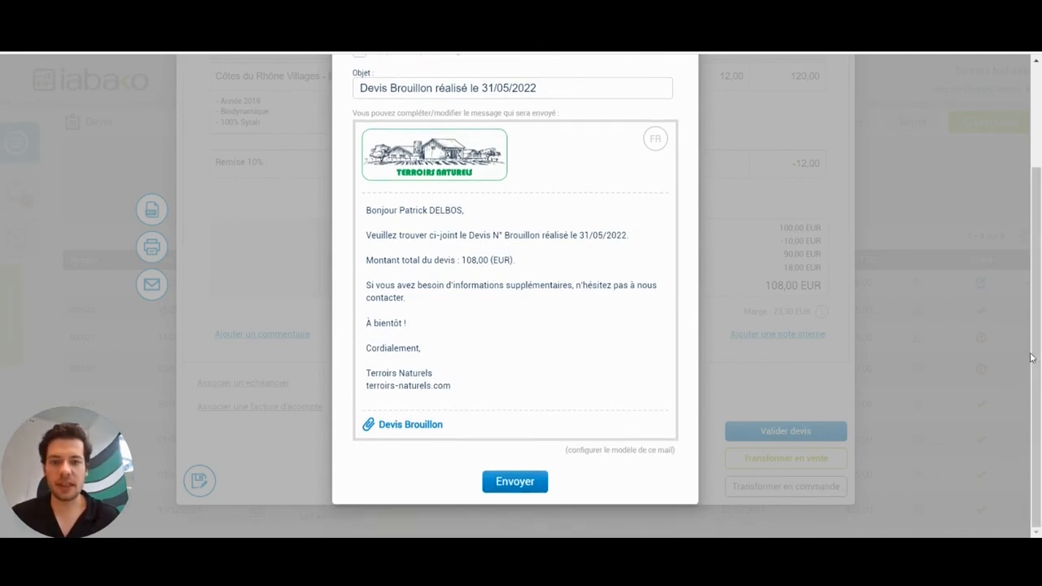
scroll(1037, 333, up, 3)
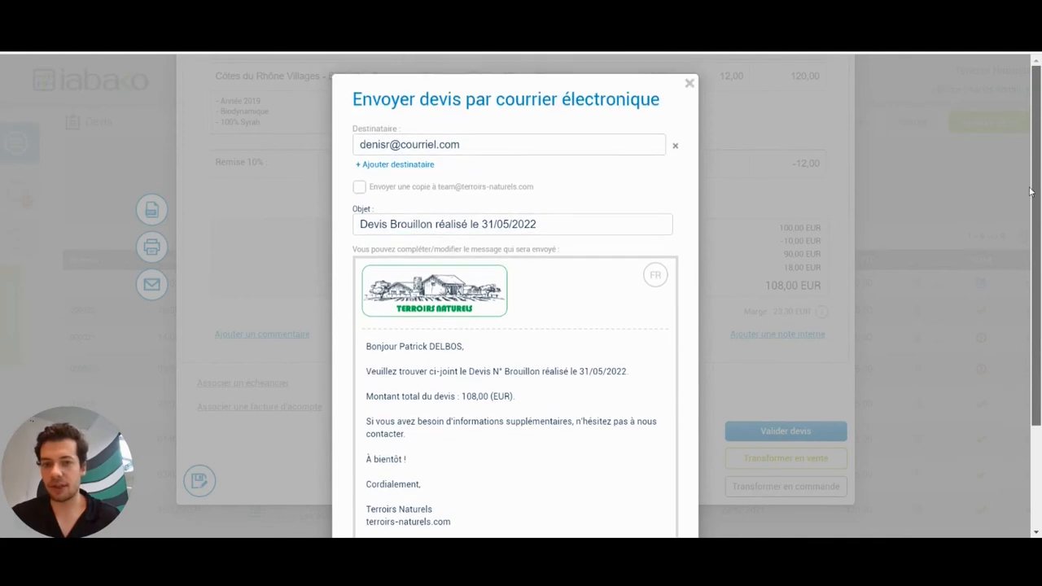
click(689, 85)
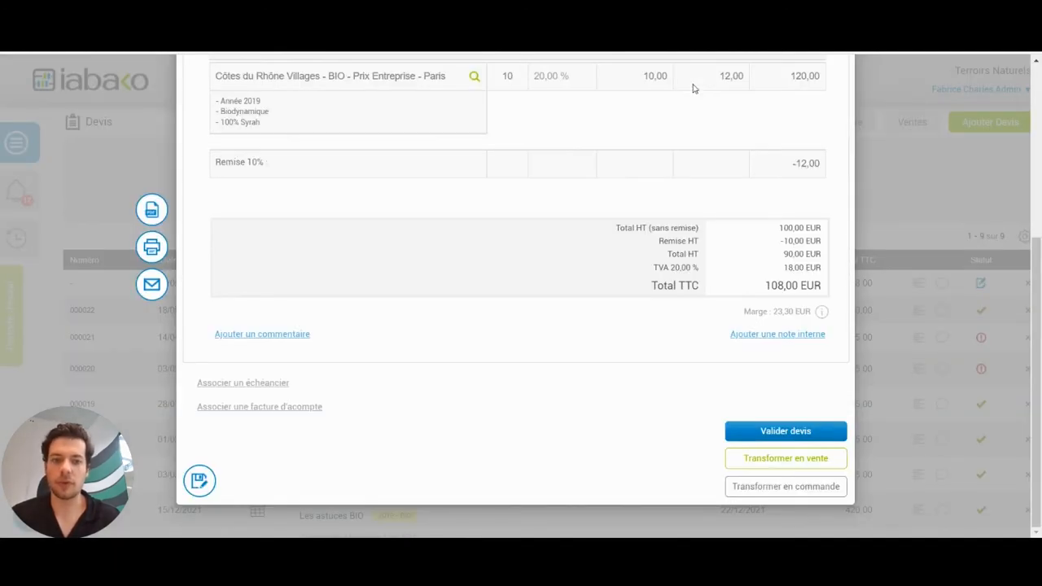
Step: Convert the quote into a sales order, going back to the linked quote once before converting it again
click(779, 486)
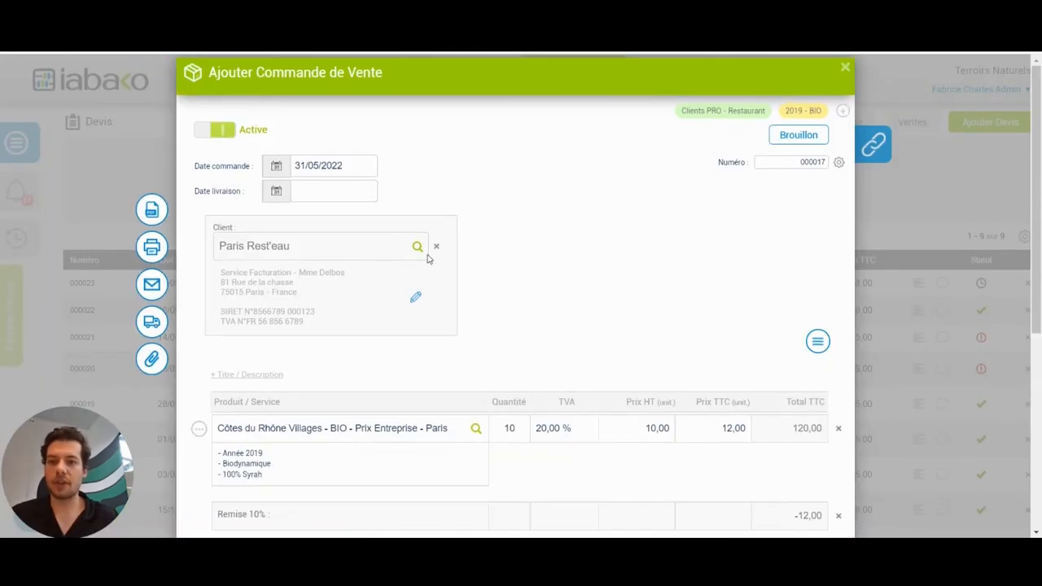
mouse_move(885, 153)
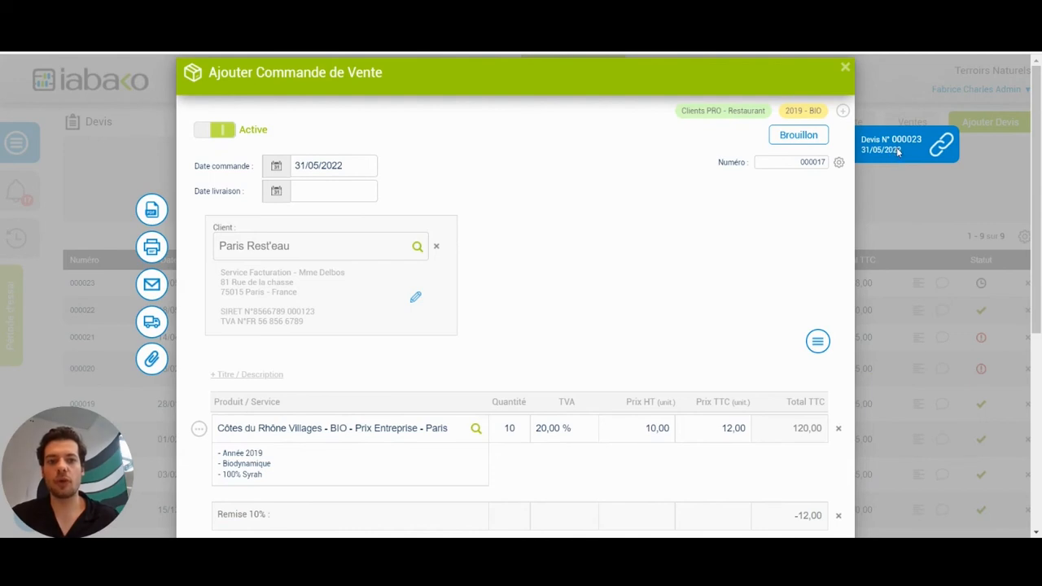
click(899, 152)
scroll(897, 151, down, 5)
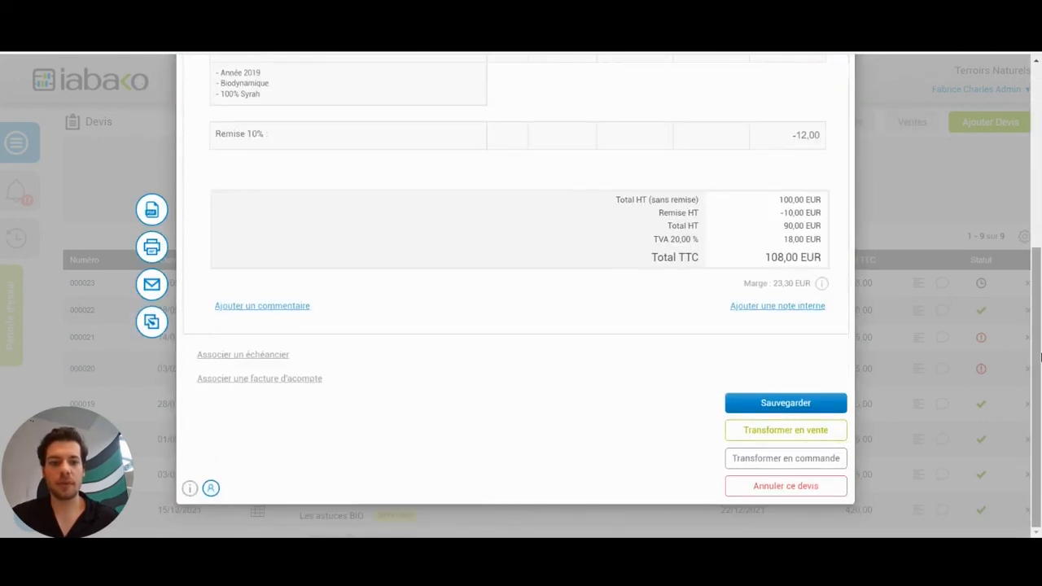
click(774, 467)
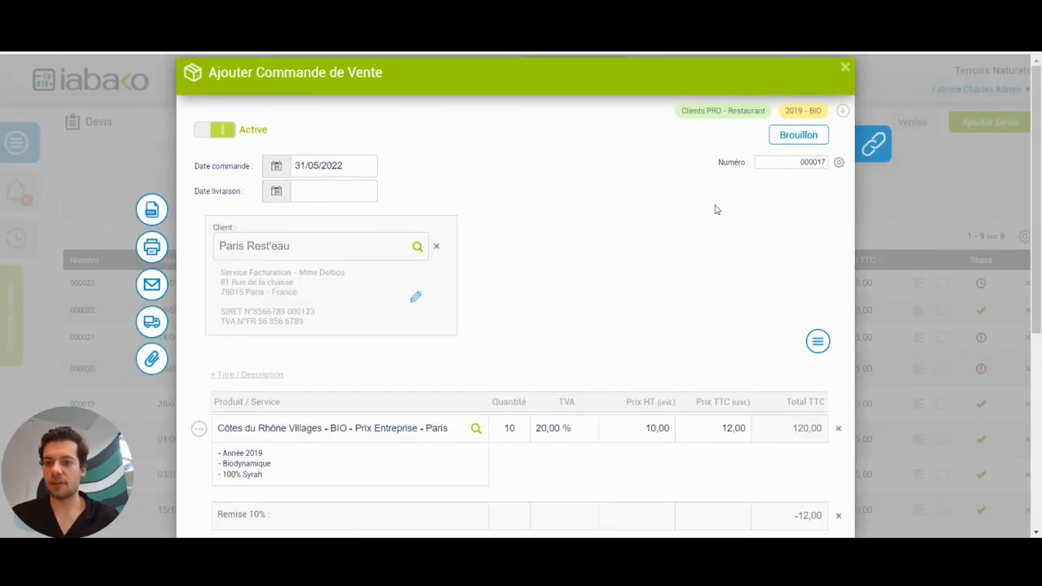
Step: Mark the sales order as completed, decreasing the stock with the order's information
drag(1040, 104, 1024, 287)
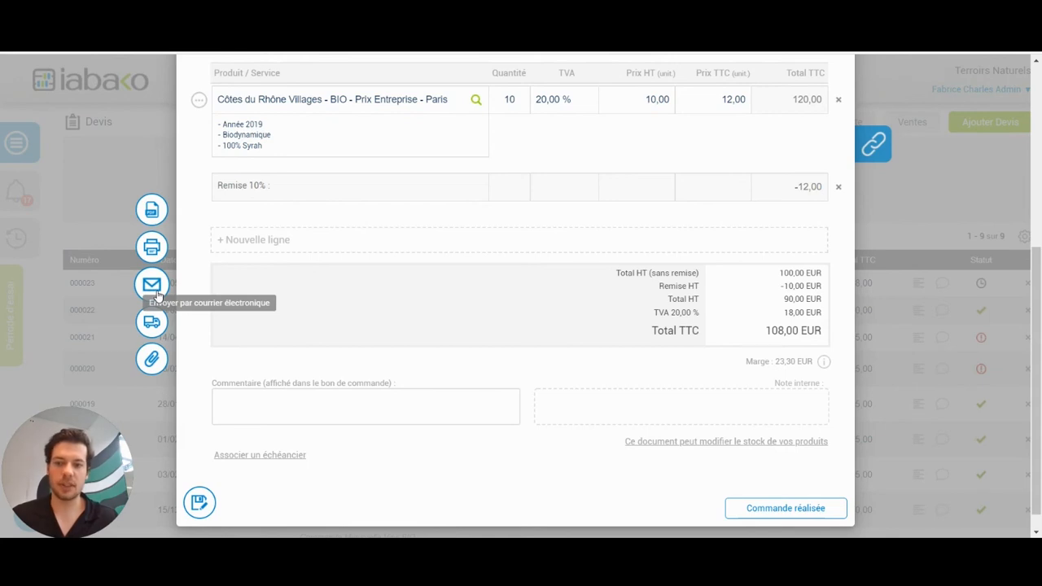
click(749, 507)
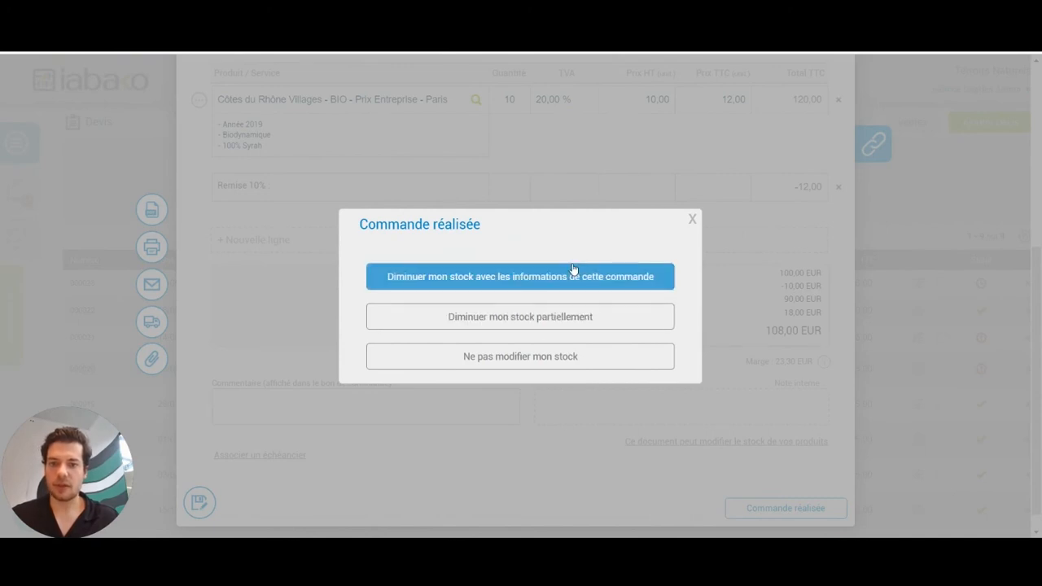
click(558, 284)
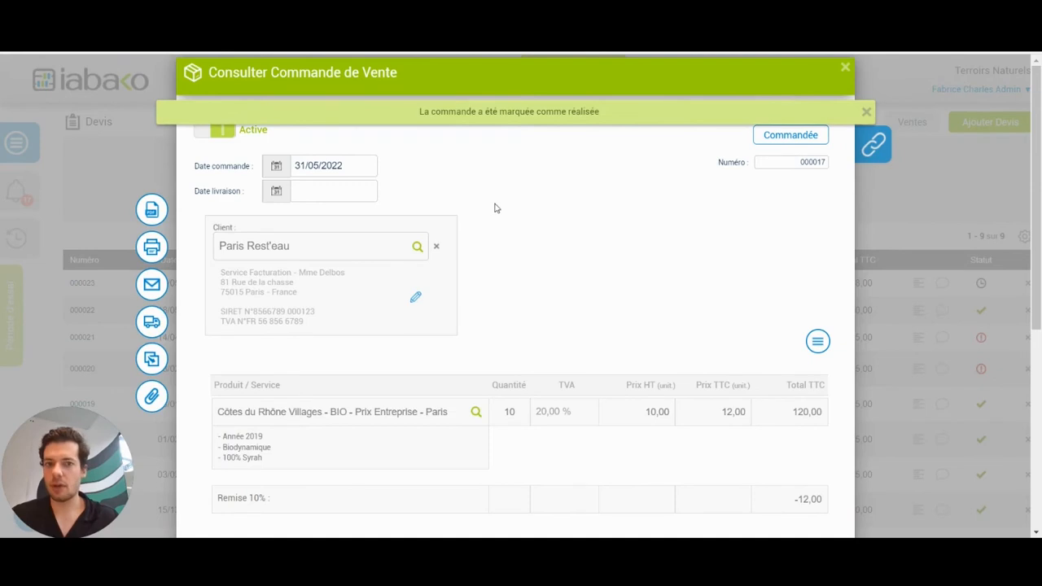
drag(828, 140, 757, 142)
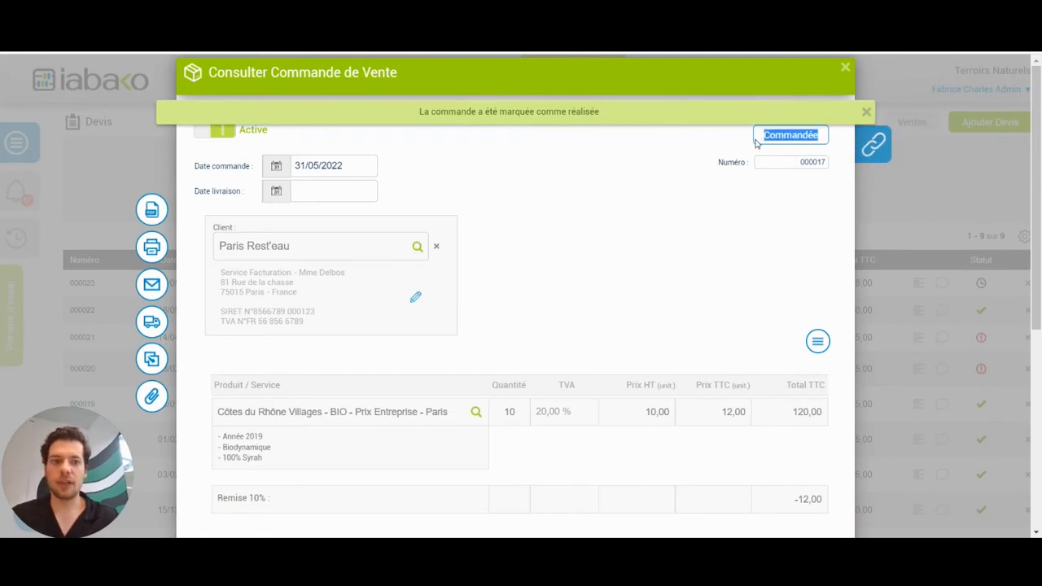
click(674, 154)
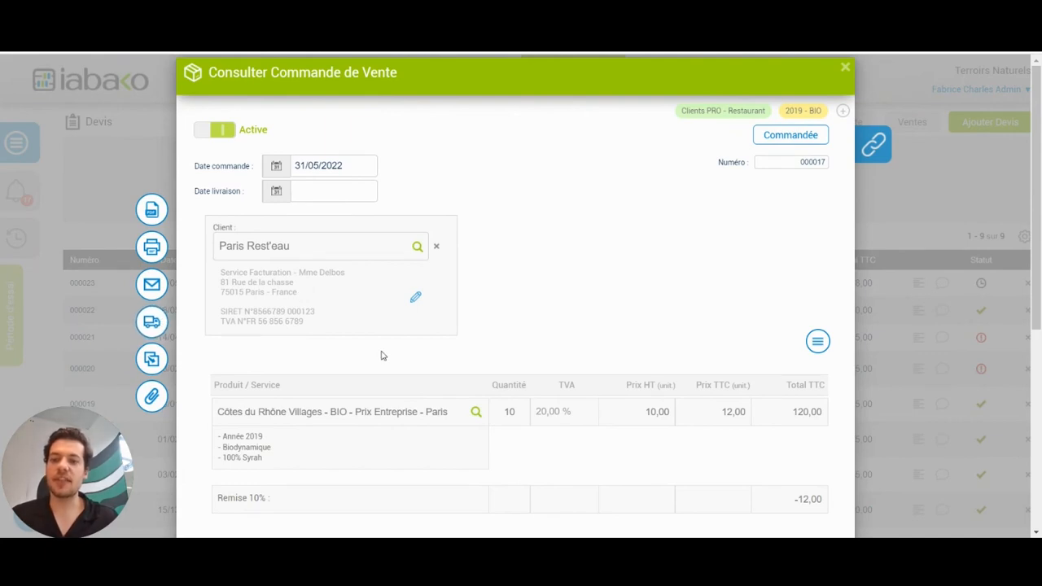
Step: Create a delivery for the Paris Rest'eau sales order and mark it as completed
click(160, 330)
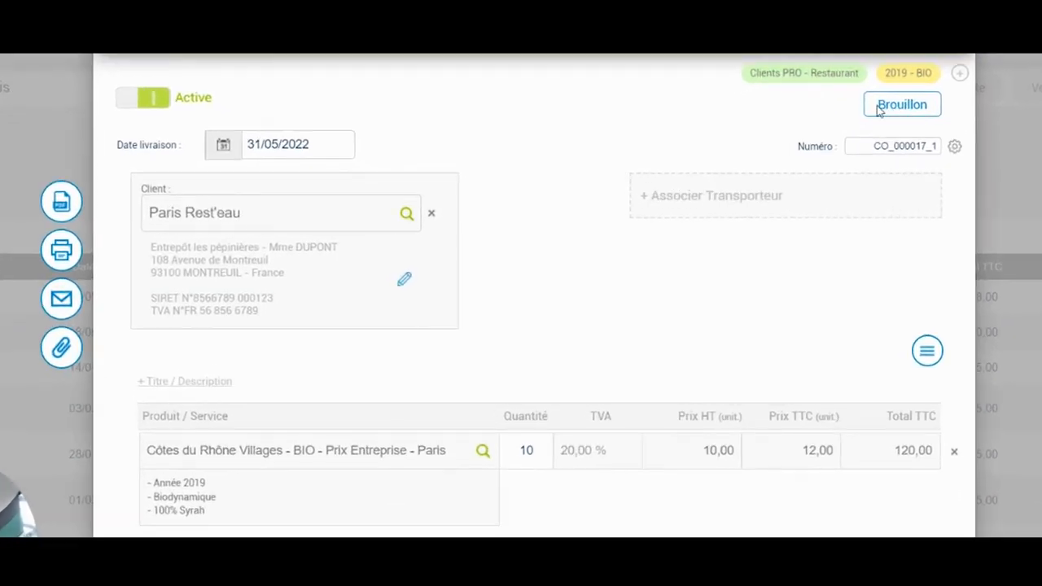
double_click(889, 105)
drag(1039, 80, 1040, 248)
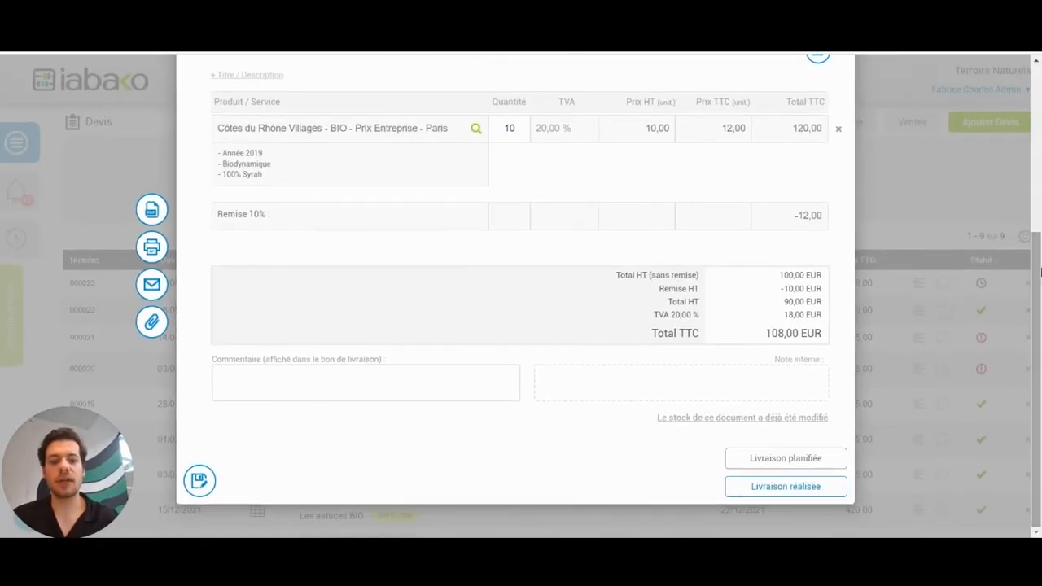
click(755, 485)
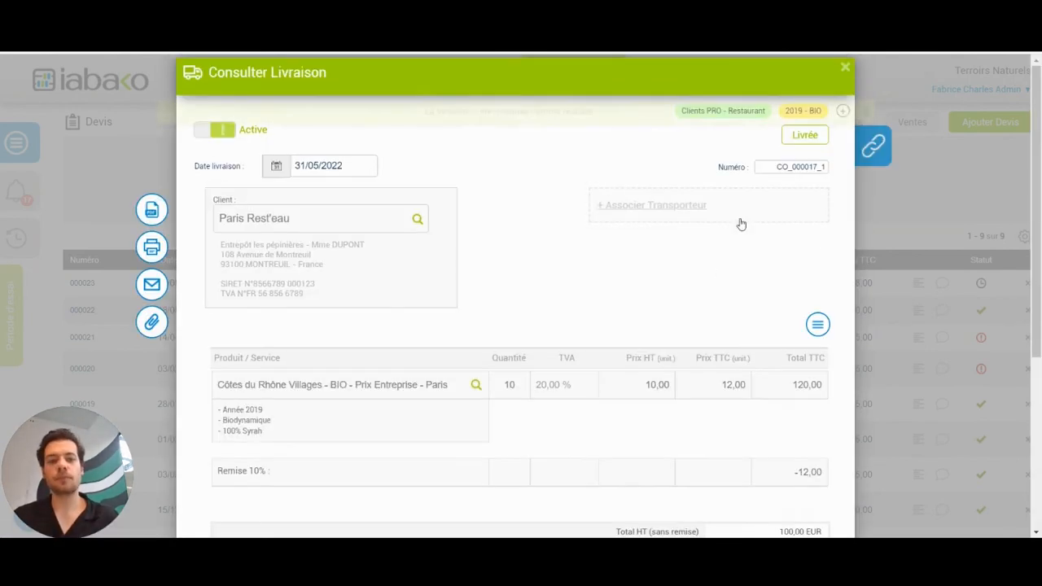
double_click(820, 153)
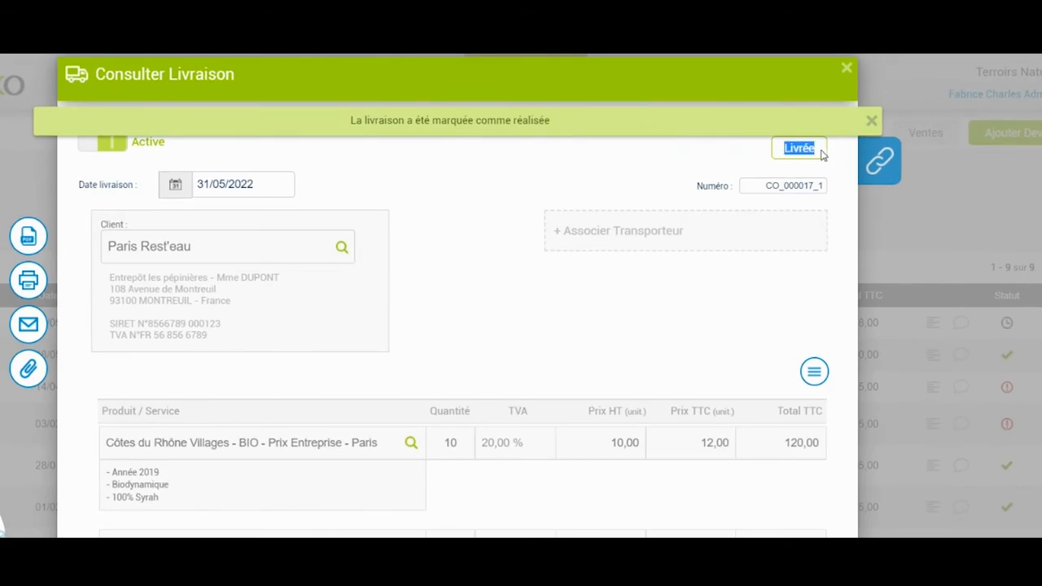
Step: Look through the delivery's linked sales order and quote, returning through the order to the delivery
mouse_move(918, 161)
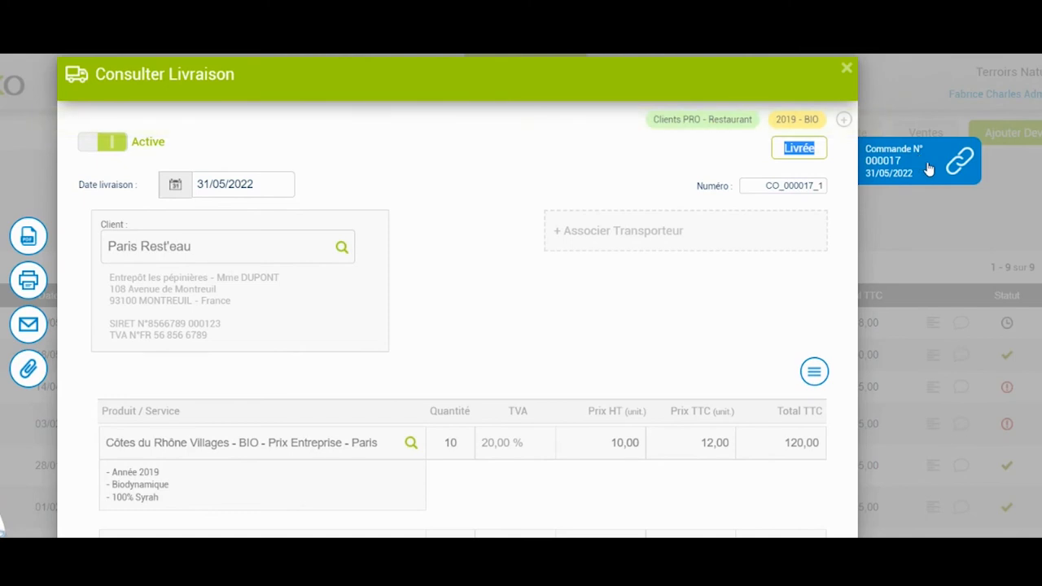
click(929, 168)
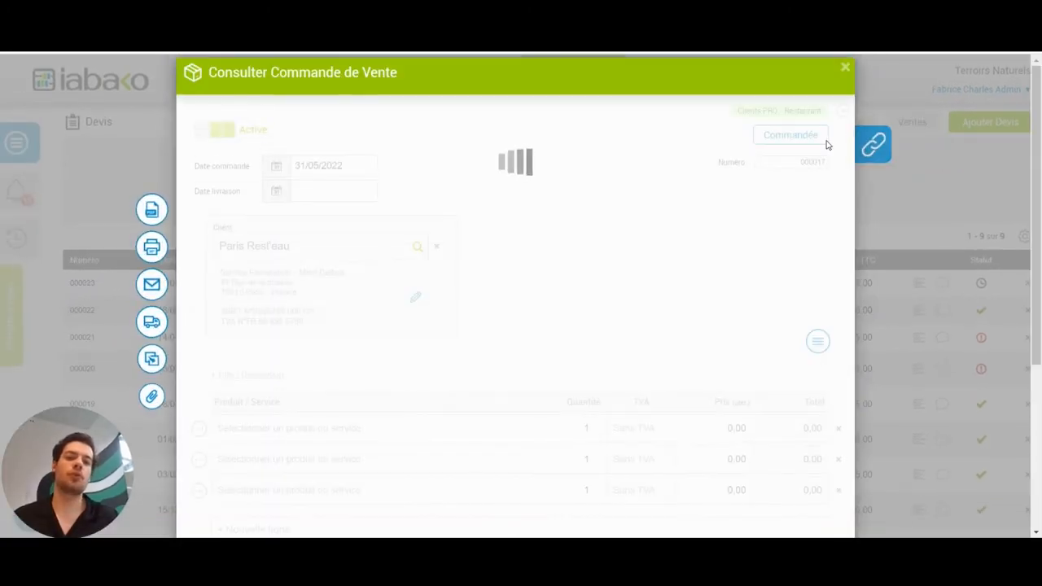
mouse_move(891, 145)
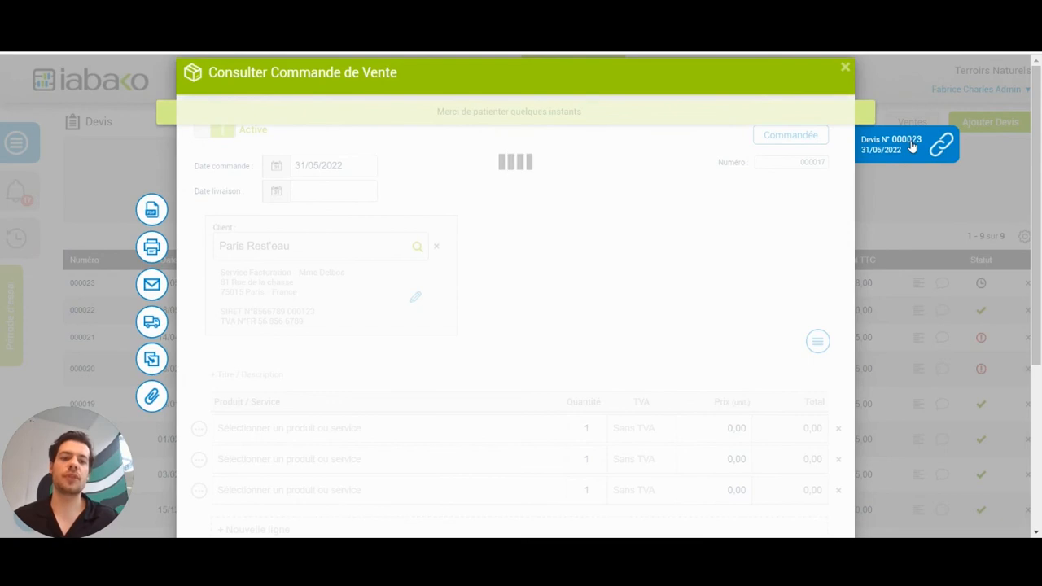
click(911, 145)
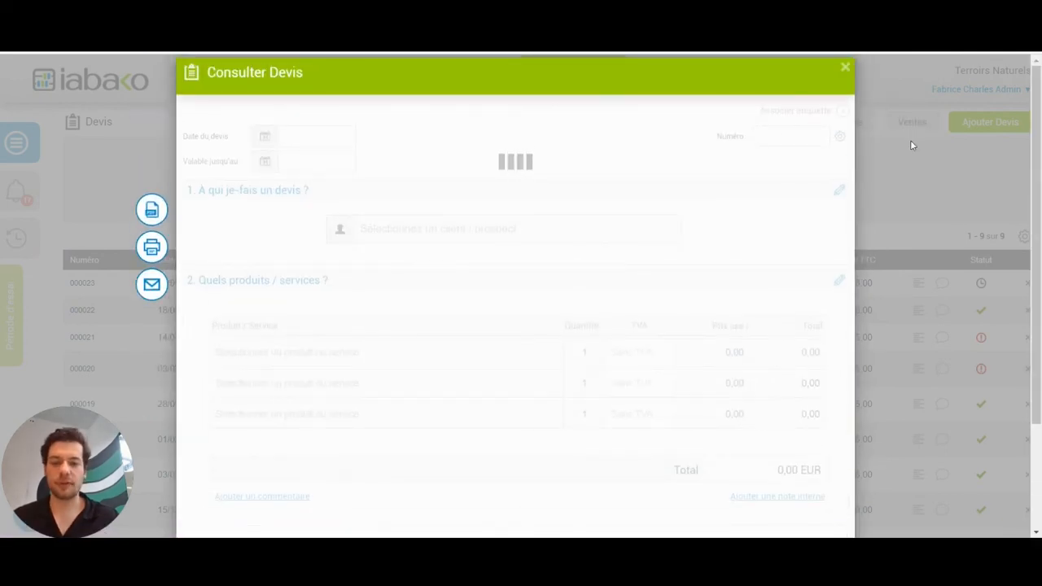
scroll(910, 145, down, 2)
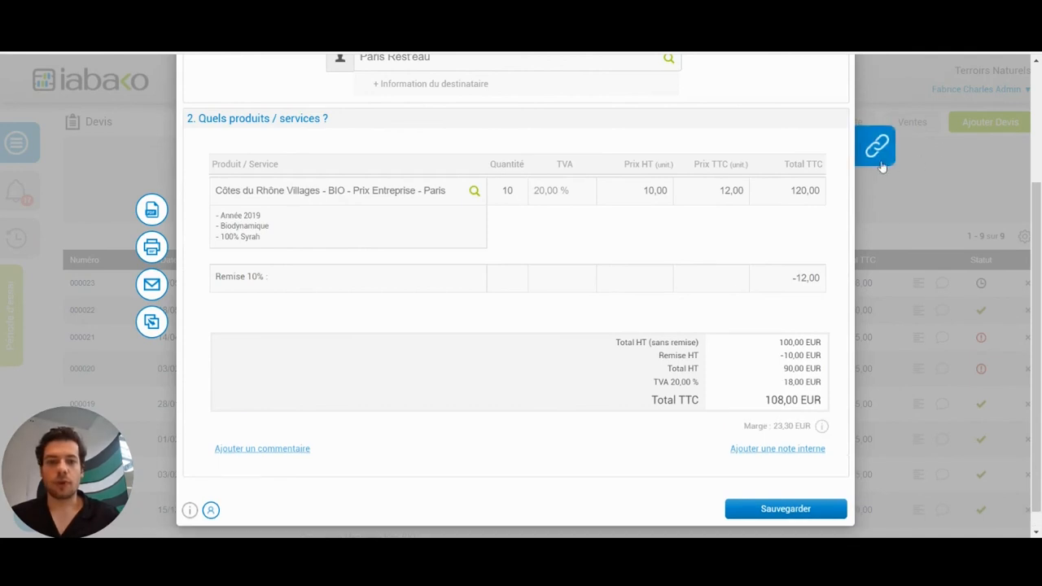
drag(1038, 357, 1038, 249)
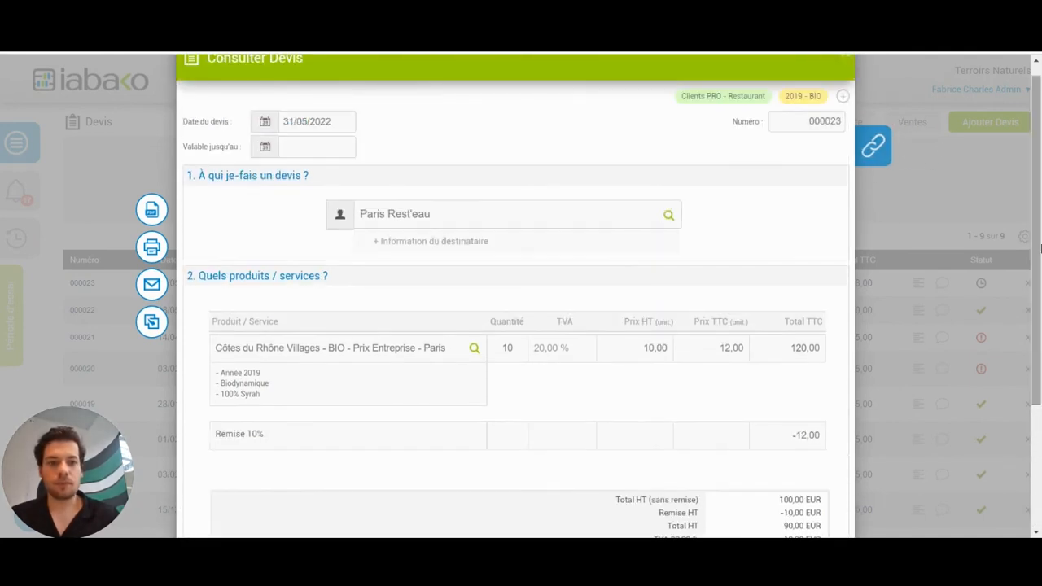
click(890, 155)
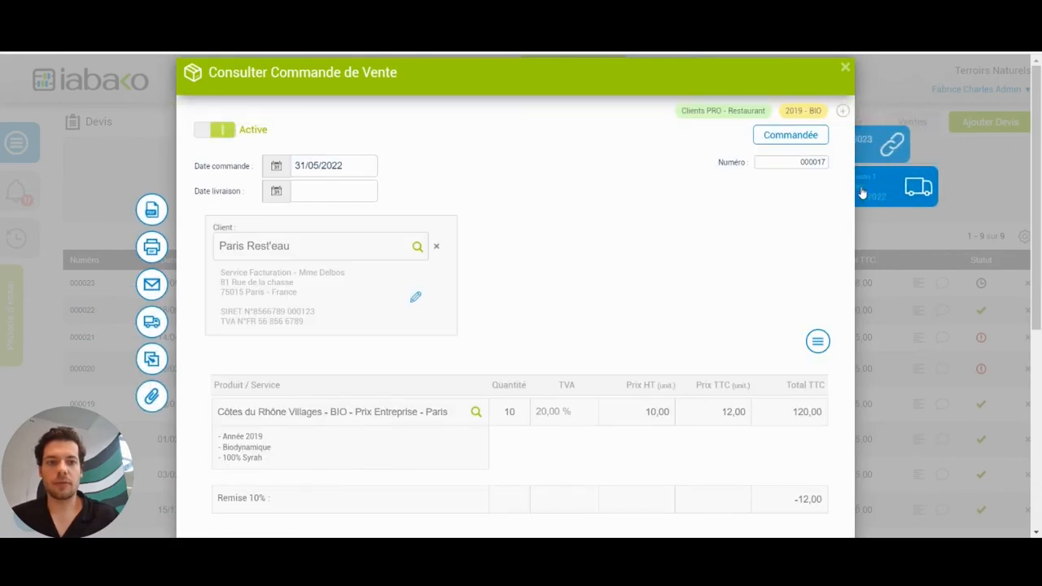
click(903, 190)
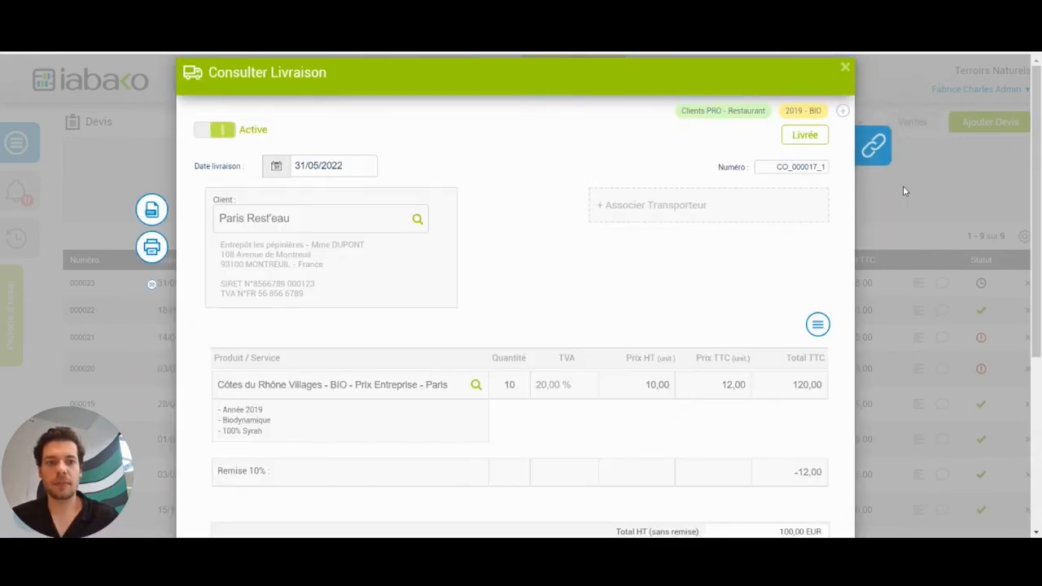
Step: Review the delivery's totals and follow-up actions, and close both the delivery and the sales order
scroll(1005, 245, down, 3)
scroll(1006, 245, down, 2)
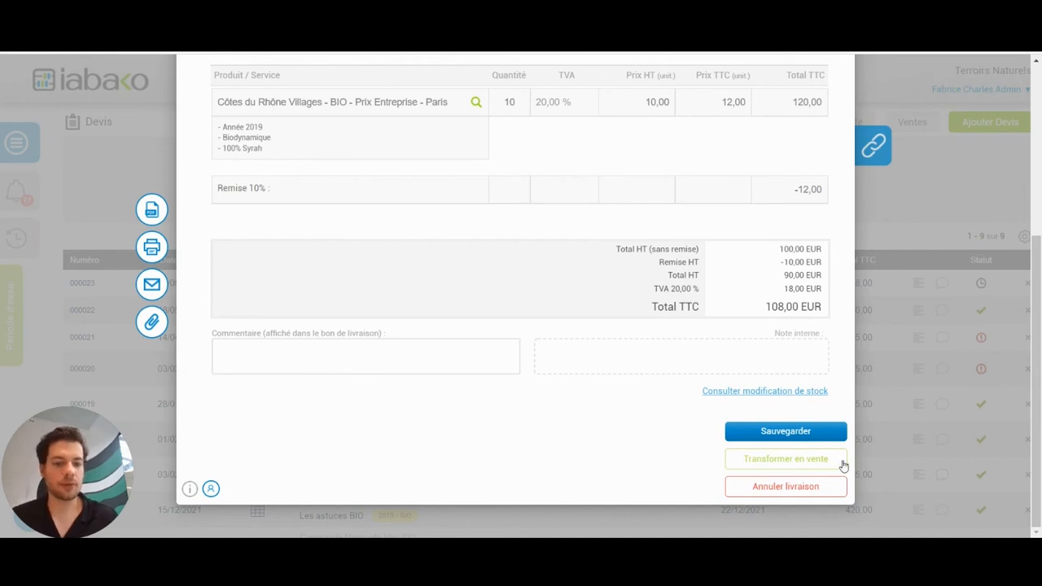
scroll(842, 464, up, 6)
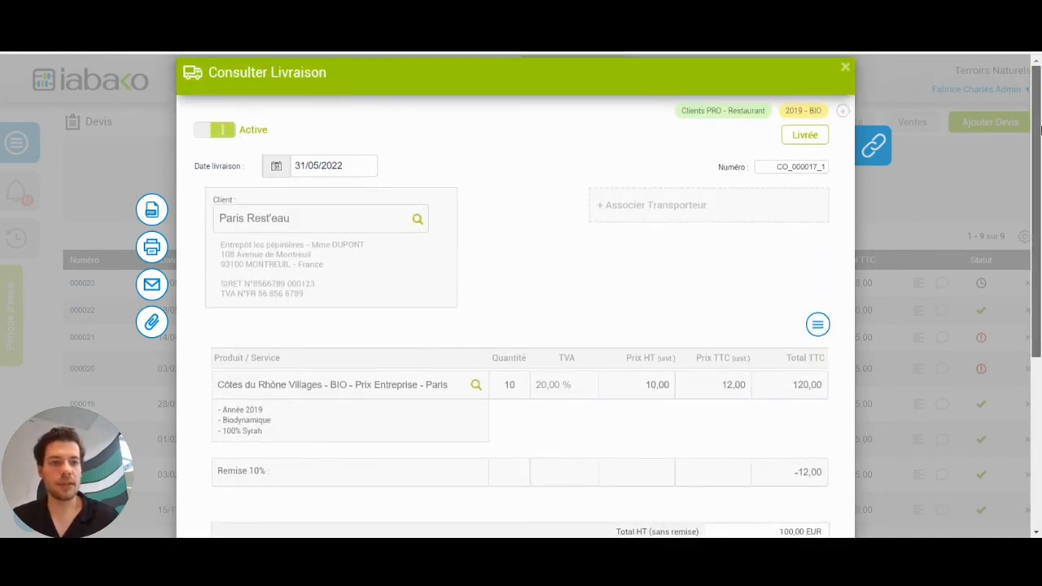
click(846, 70)
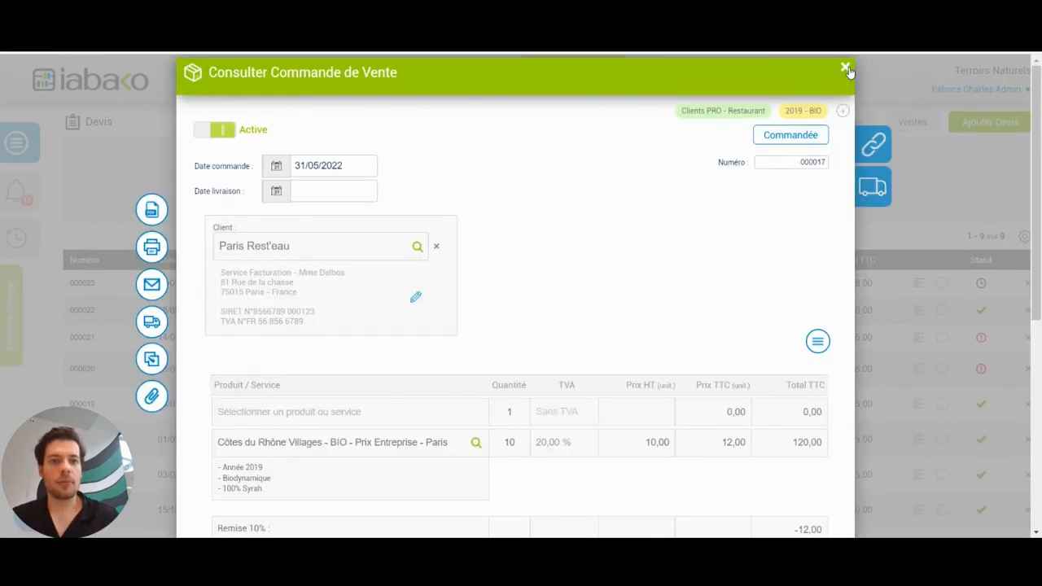
click(846, 70)
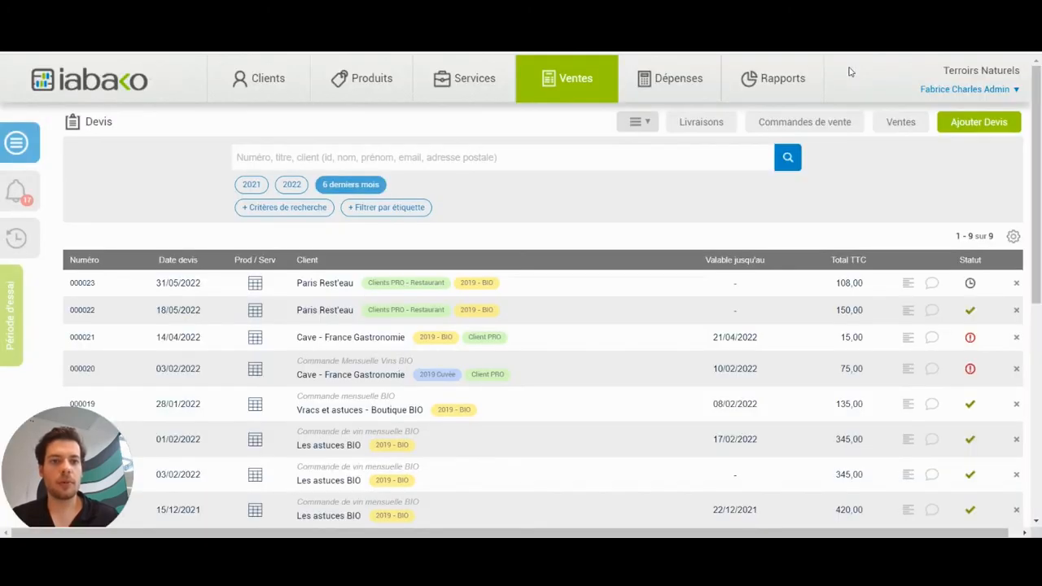
Step: Add a new sale for the client Paris Rest'eau and continue to its products and services section
click(904, 129)
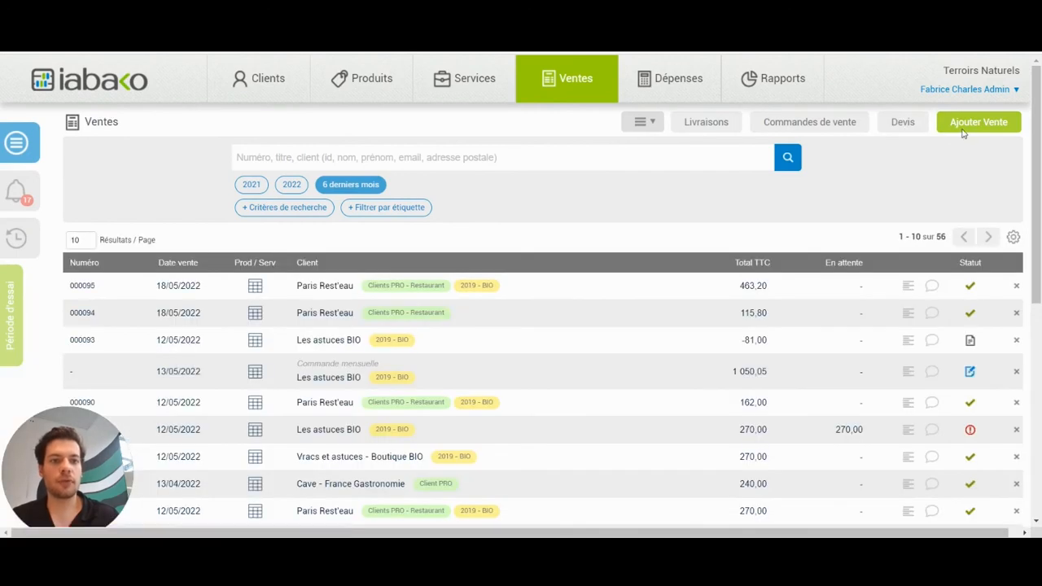
click(968, 126)
click(570, 219)
text(ris Rest)
click(491, 252)
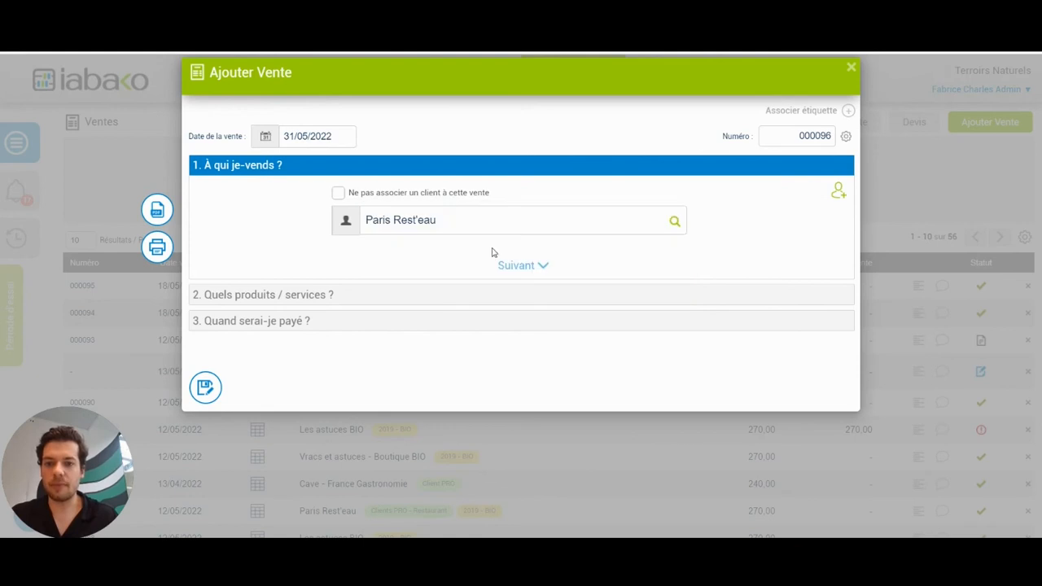
click(527, 326)
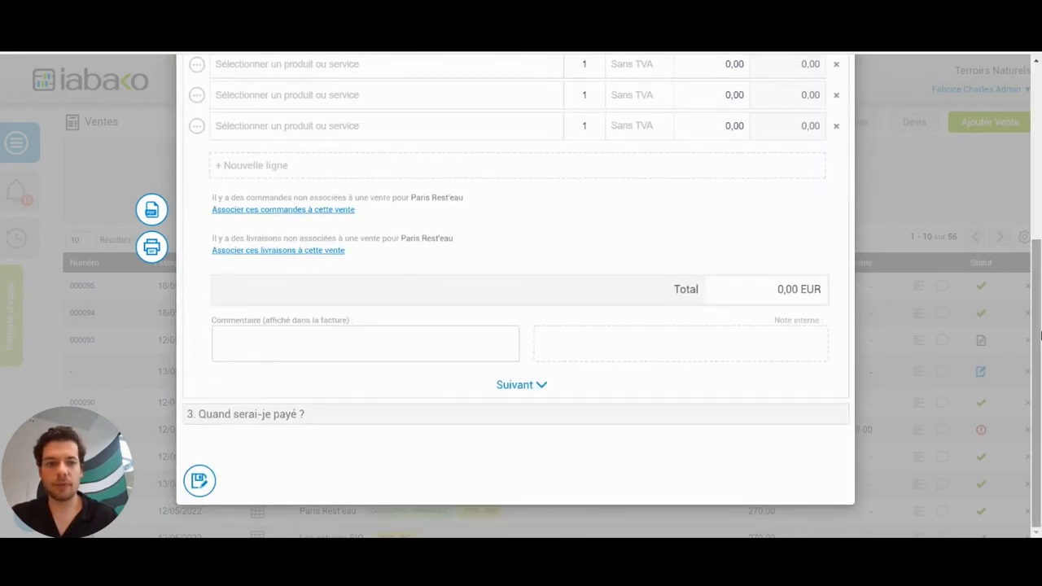
Step: Associate the client's unlinked delivery CO_000017_1 with the new sale
scroll(489, 184, up, 2)
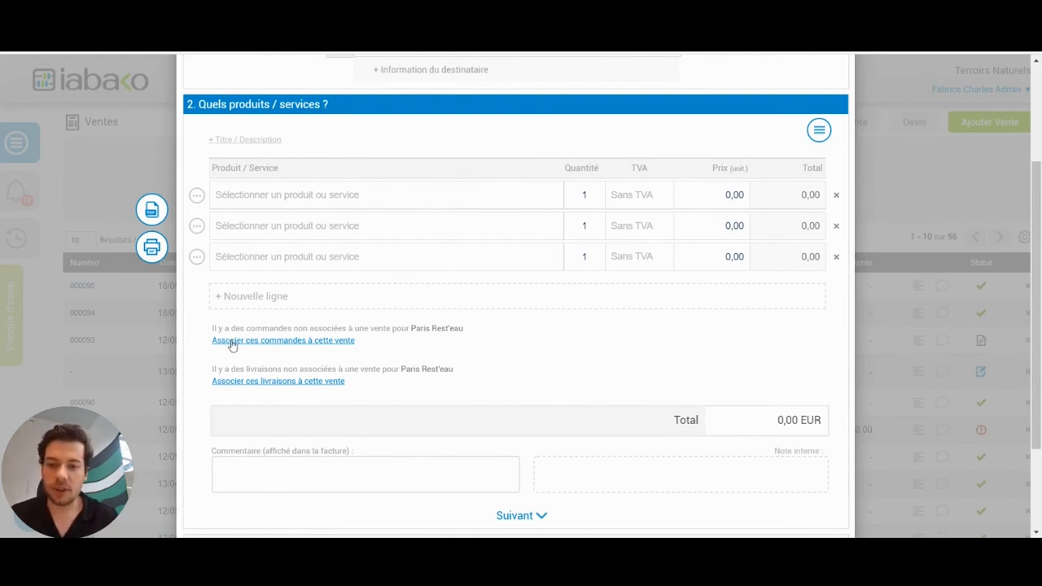
click(282, 382)
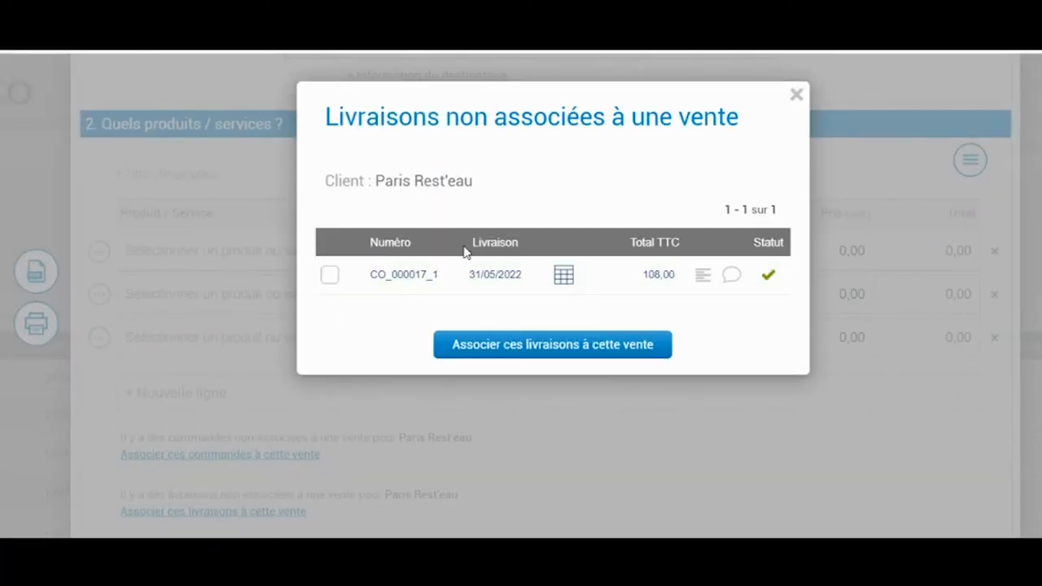
click(331, 277)
click(480, 344)
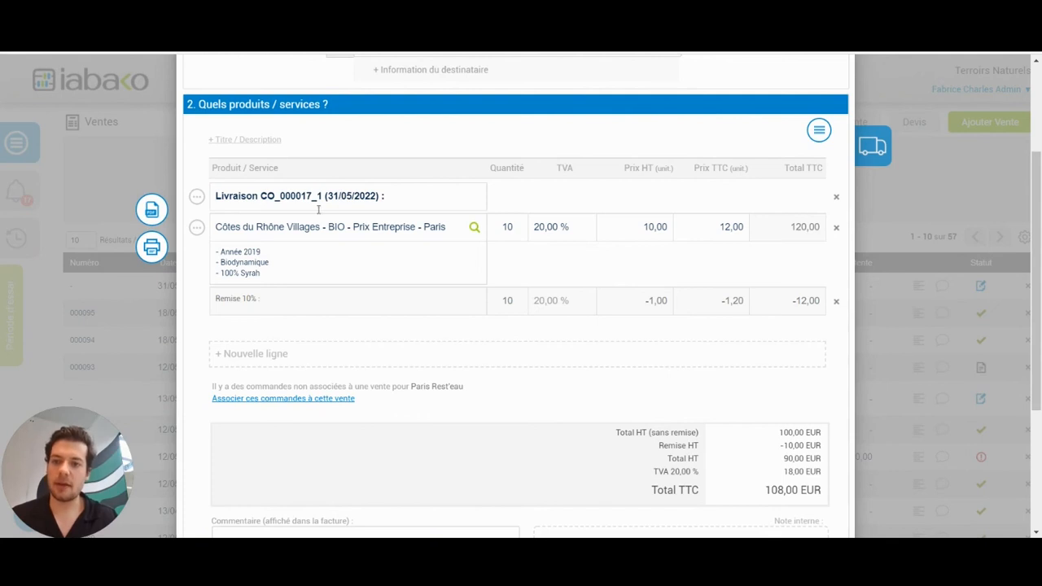
Step: Continue to the sale's payment section, select immediate payment and view the available payment methods
drag(1039, 202, 1040, 202)
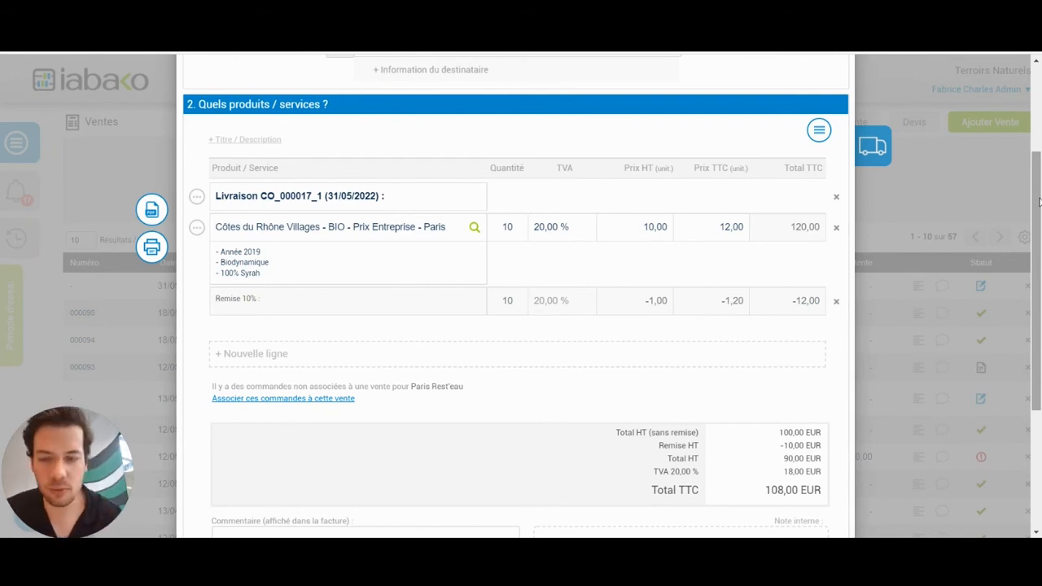
drag(1038, 202, 1031, 320)
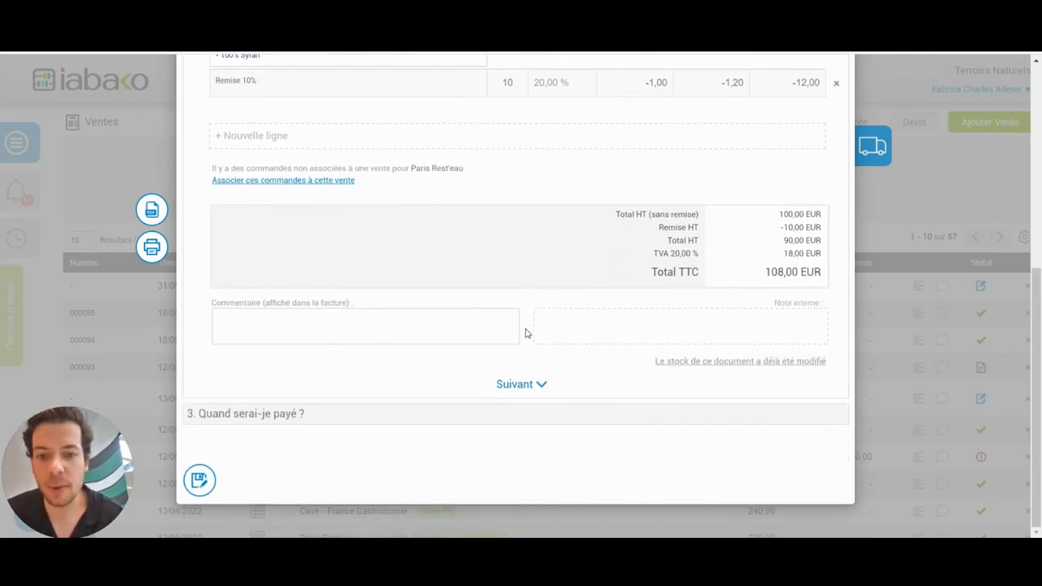
click(513, 384)
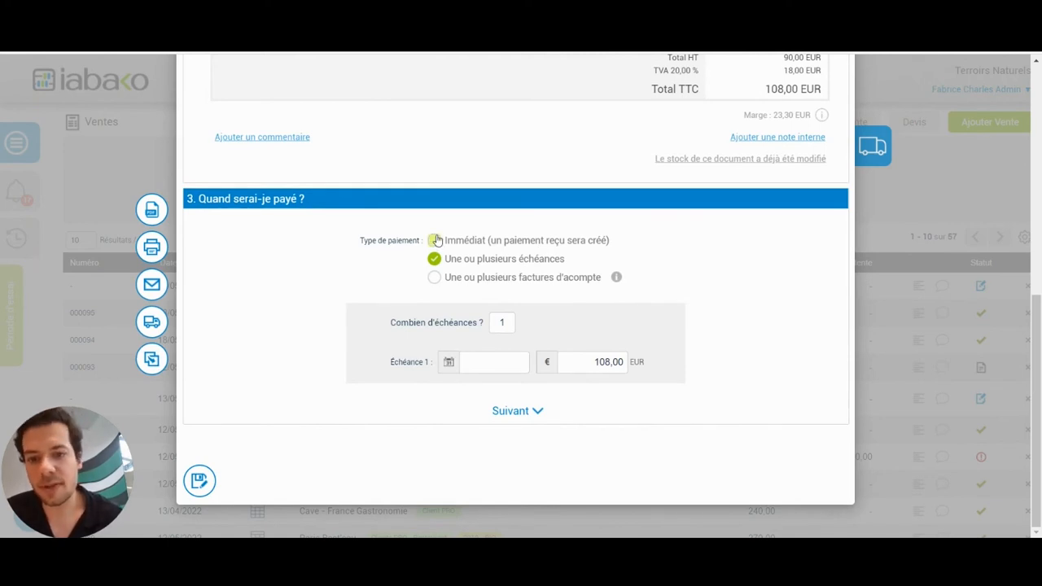
click(434, 241)
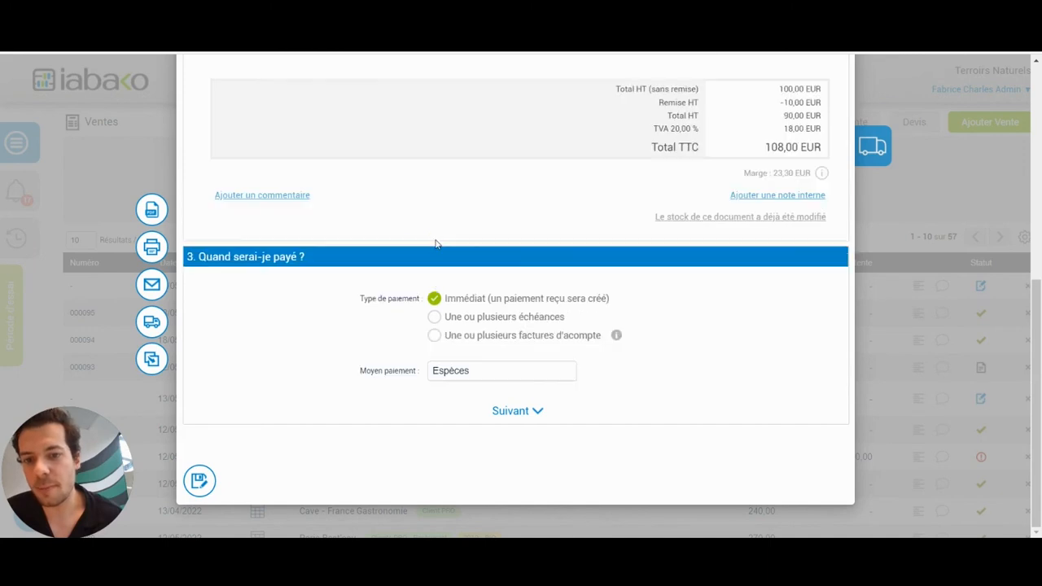
click(452, 373)
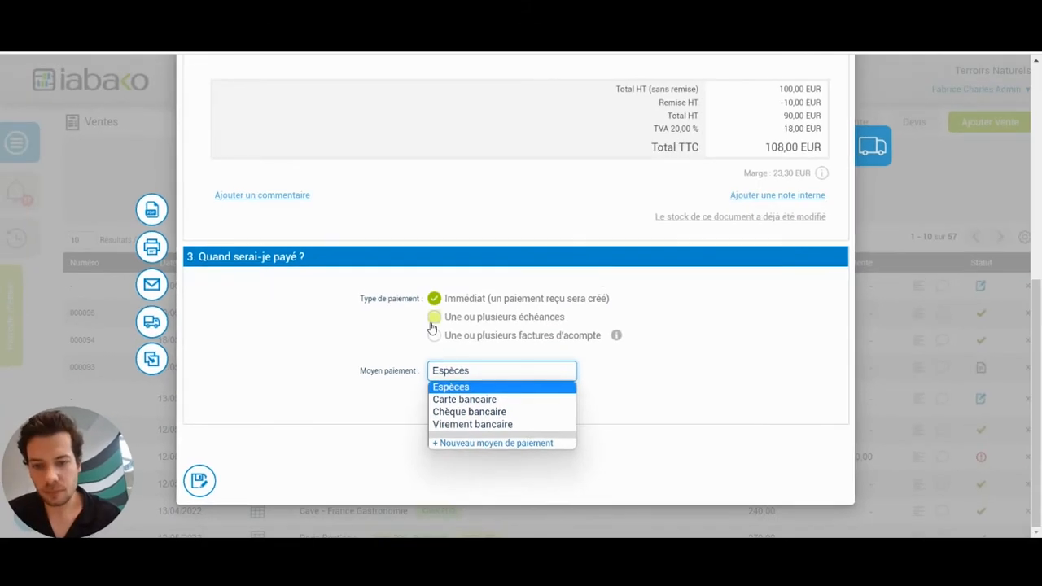
Step: Switch the sale's payment type to one or more instalments and set the number of instalments to 3
click(432, 246)
click(512, 382)
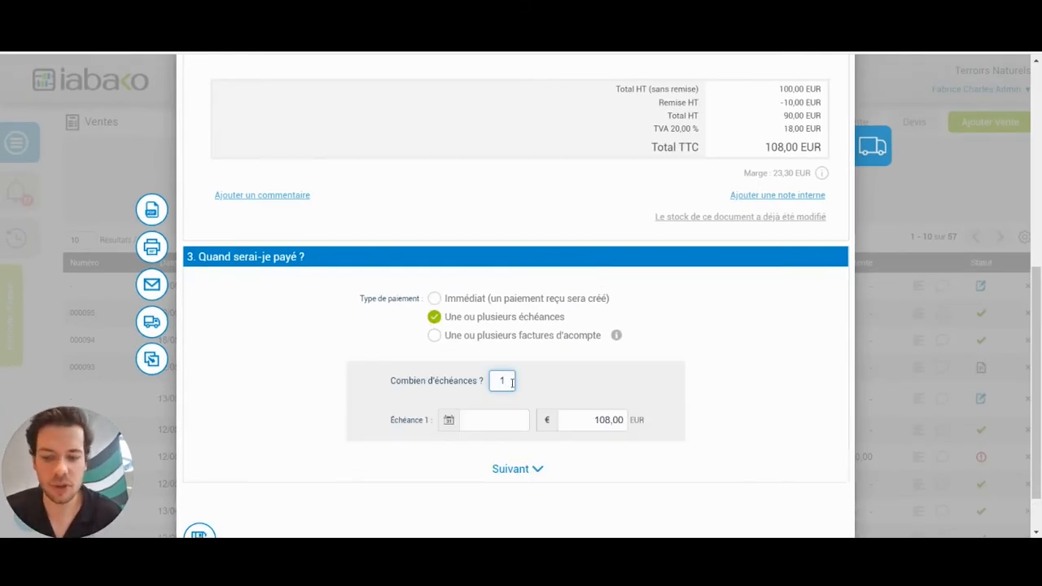
key(BackSpace)
text(3)
click(593, 378)
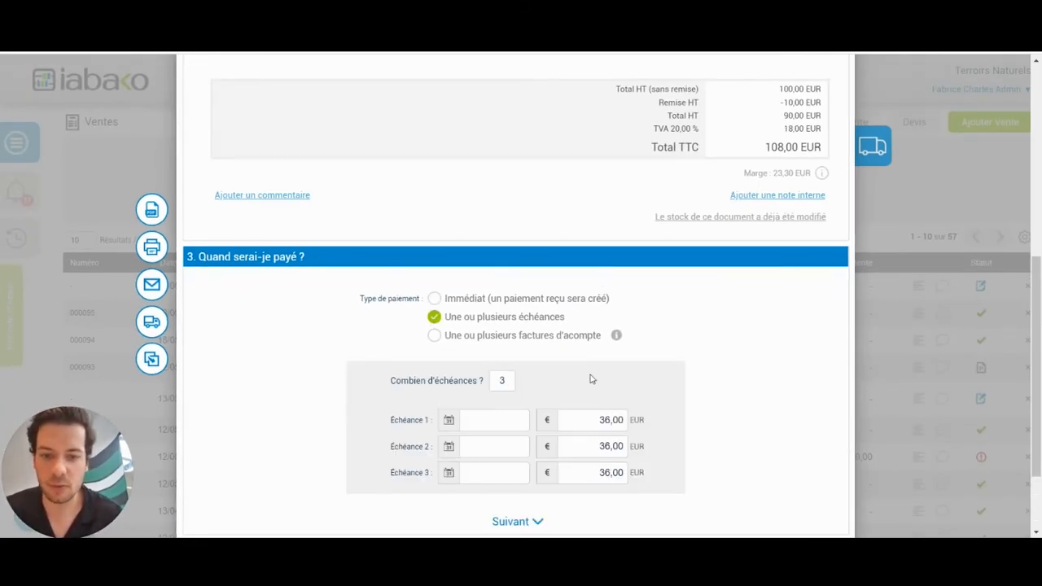
Step: Set the first instalment's amount to 50 EUR and the second instalment's amount to 40 EUR
click(584, 422)
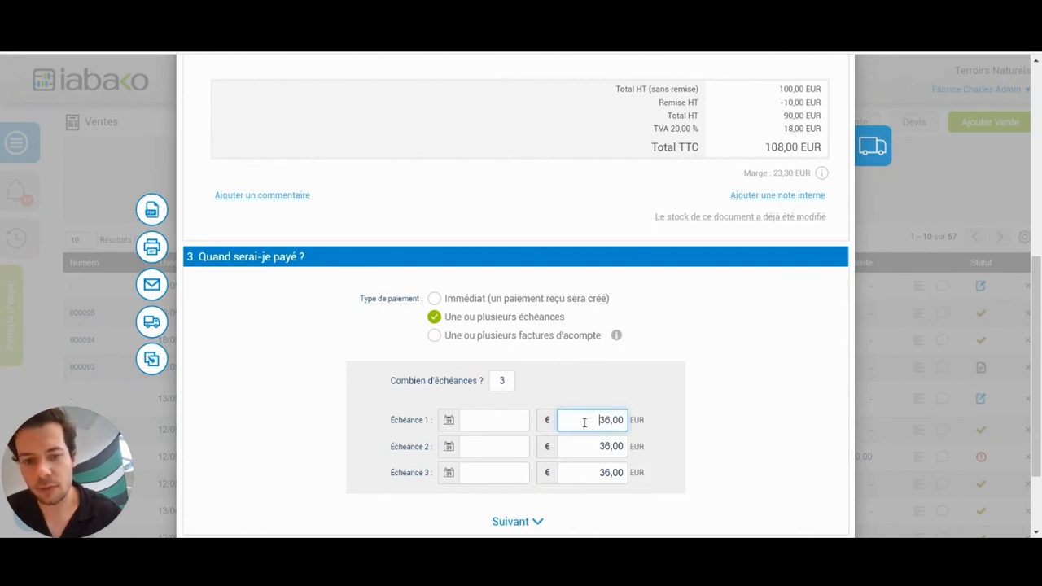
text(++)
key(BackSpace)
key(BackSpace)
key(BackSpace)
key(BackSpace)
key(BackSpace)
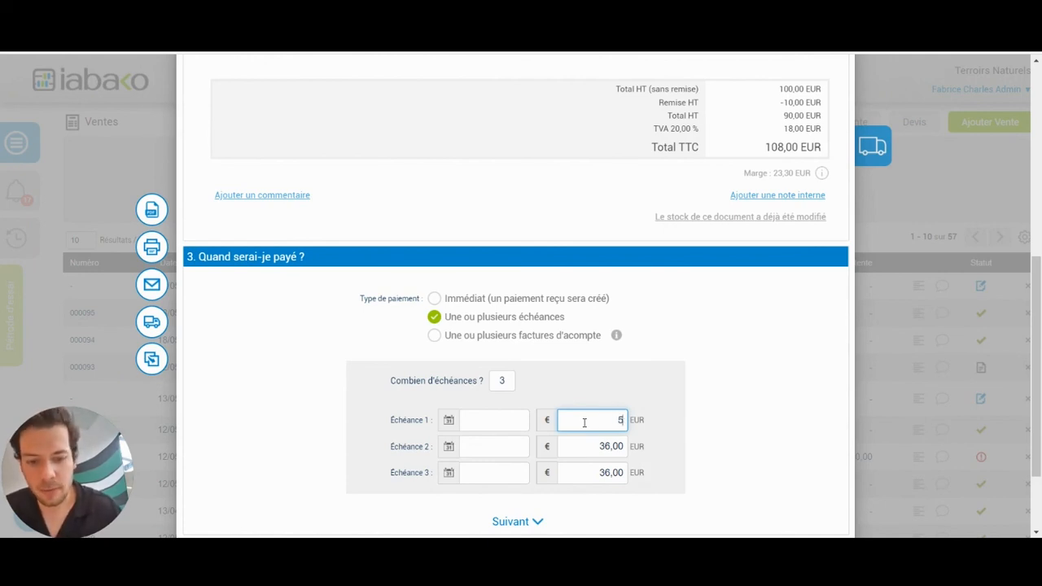
text(50)
click(734, 402)
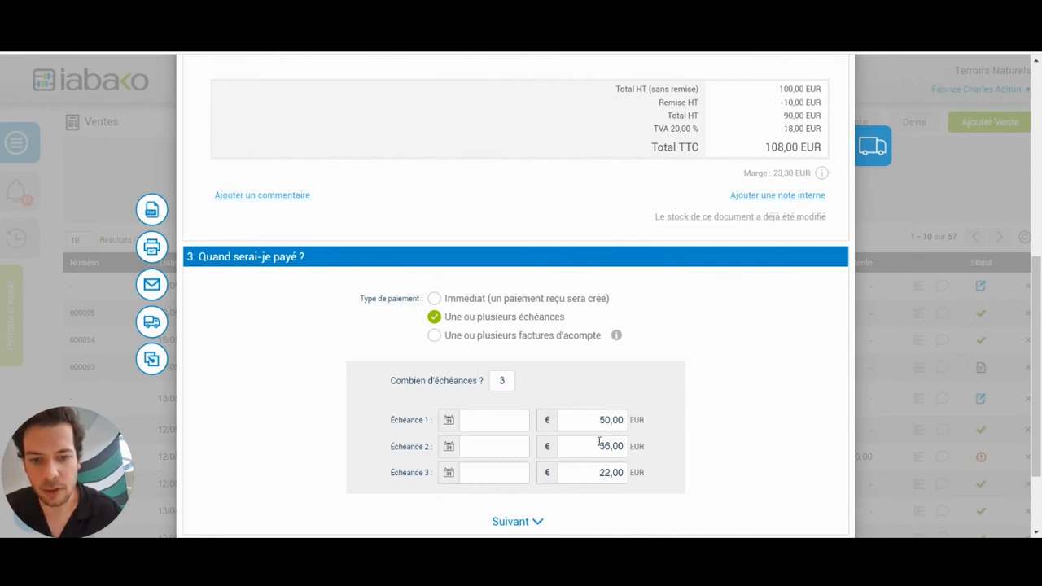
click(609, 446)
key(BackSpace)
key(BackSpace)
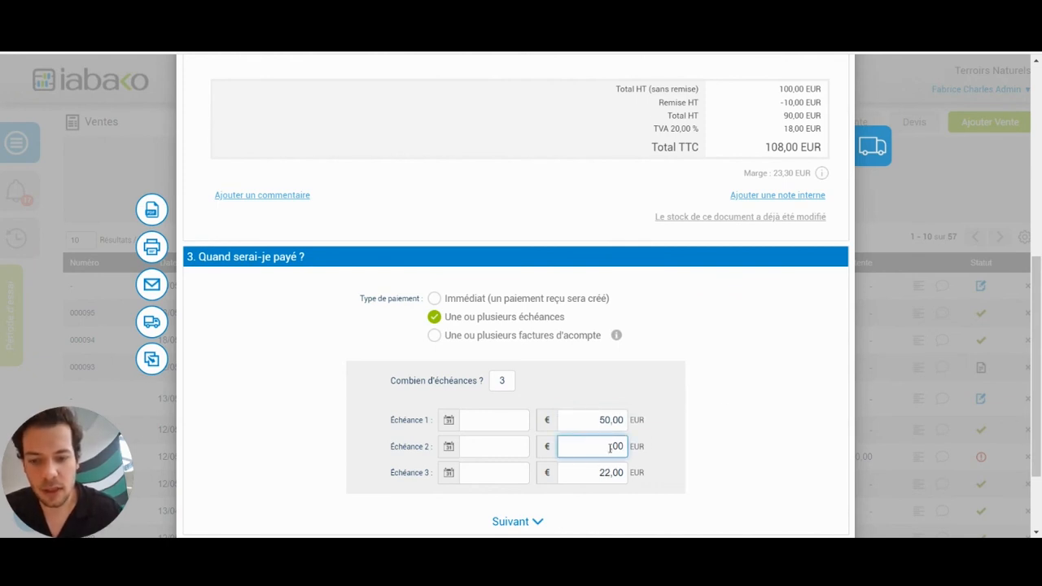
click(709, 423)
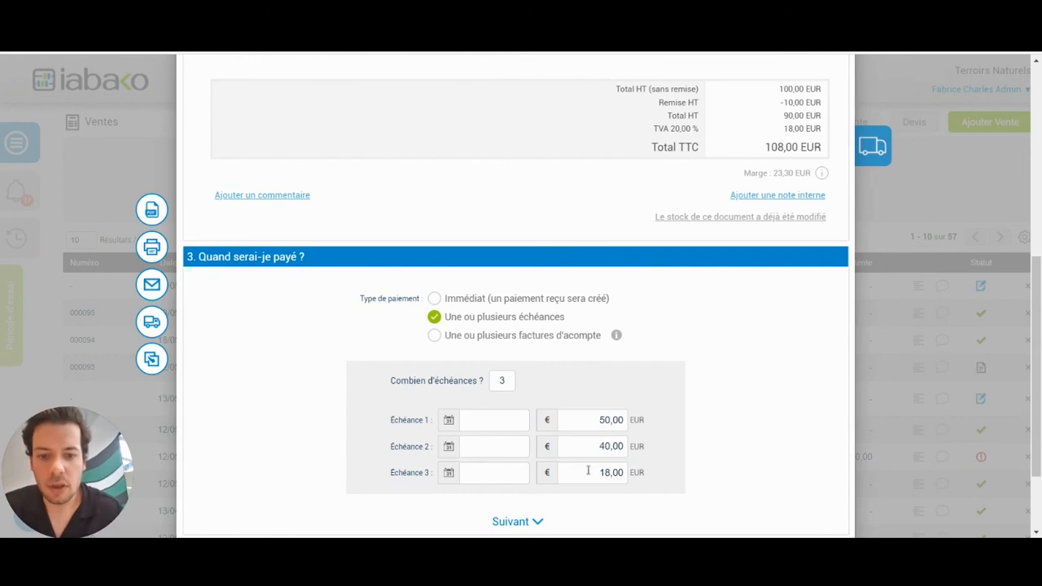
Step: Set the three instalment due dates to 31/05/2022, 07/06/2022 and 14/06/2022
click(489, 413)
click(501, 396)
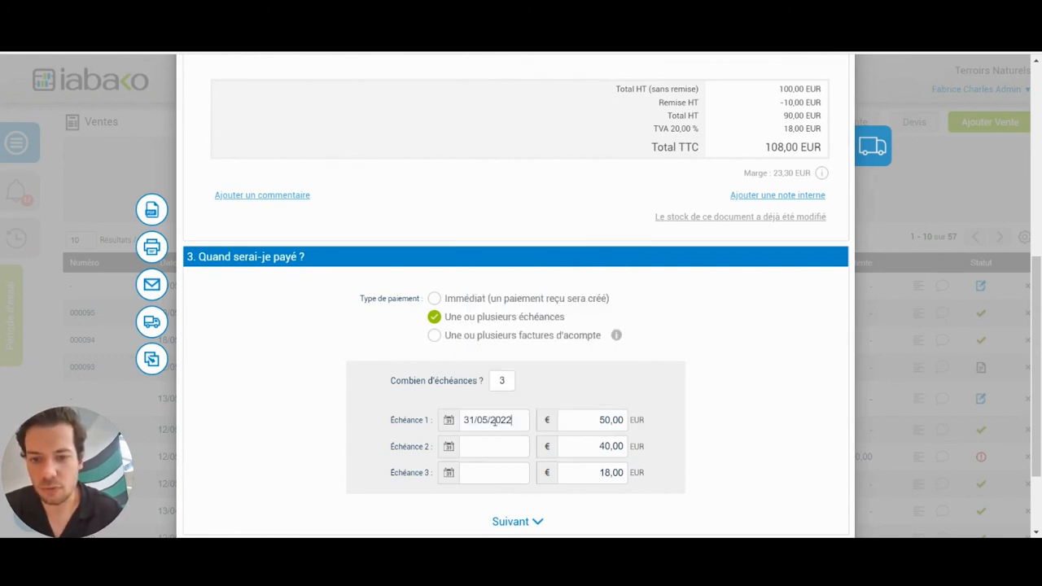
click(493, 446)
click(627, 260)
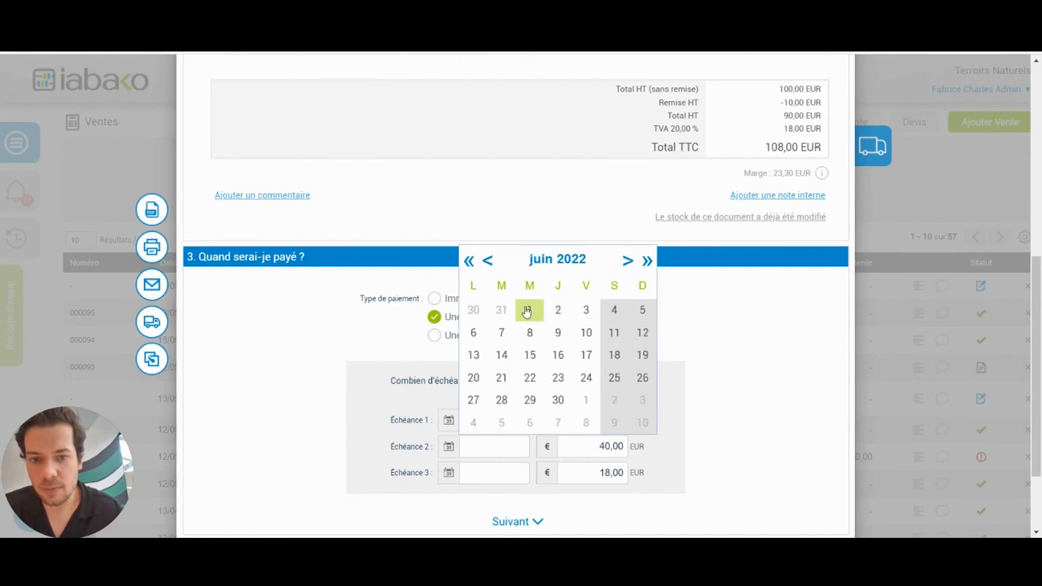
click(501, 332)
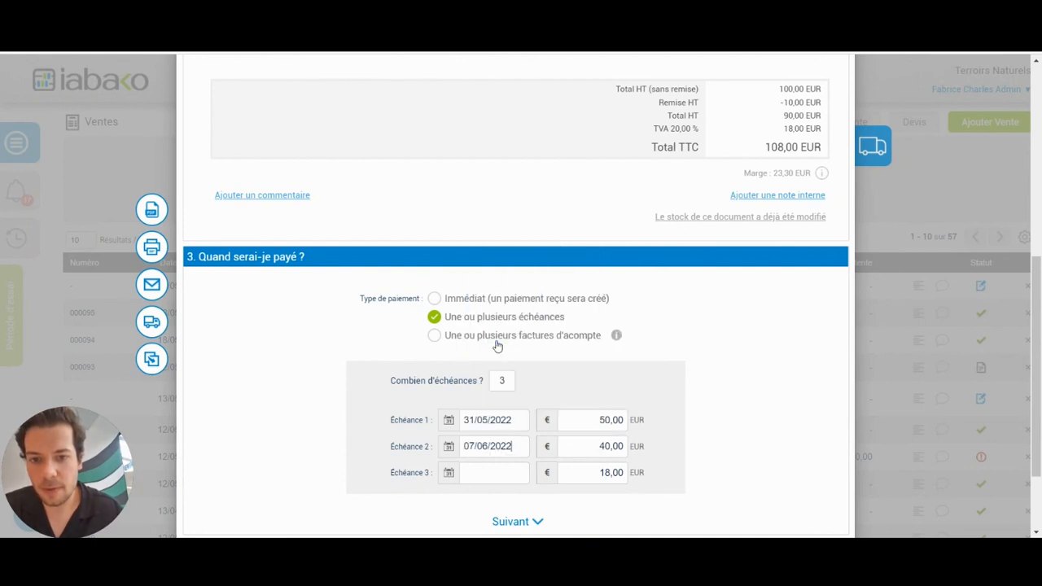
click(481, 466)
click(627, 286)
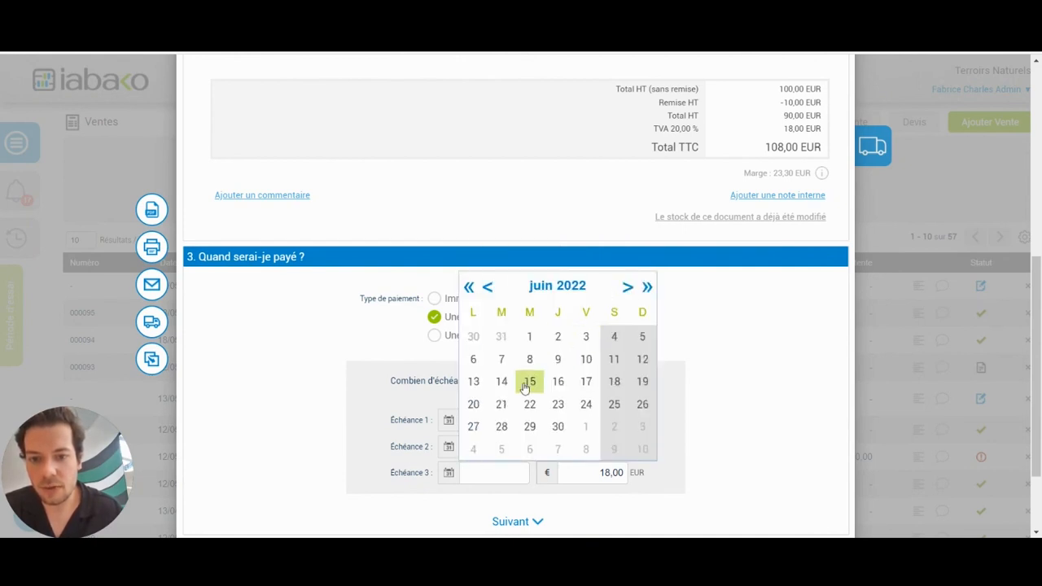
click(501, 381)
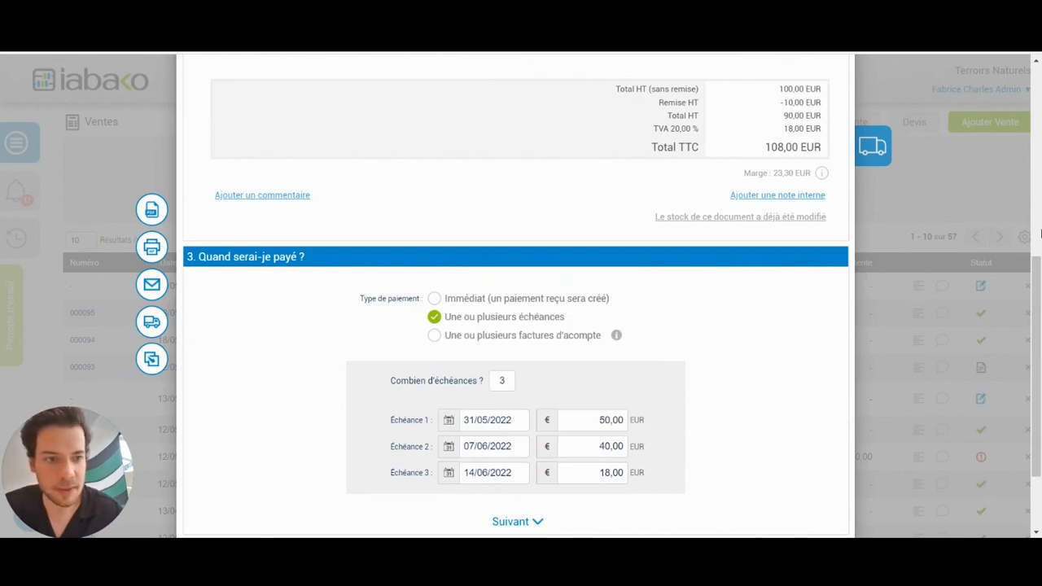
Step: View the deposit invoice payment option and its form for adding a deposit invoice, and return to the instalment payment type
scroll(1034, 260, down, 2)
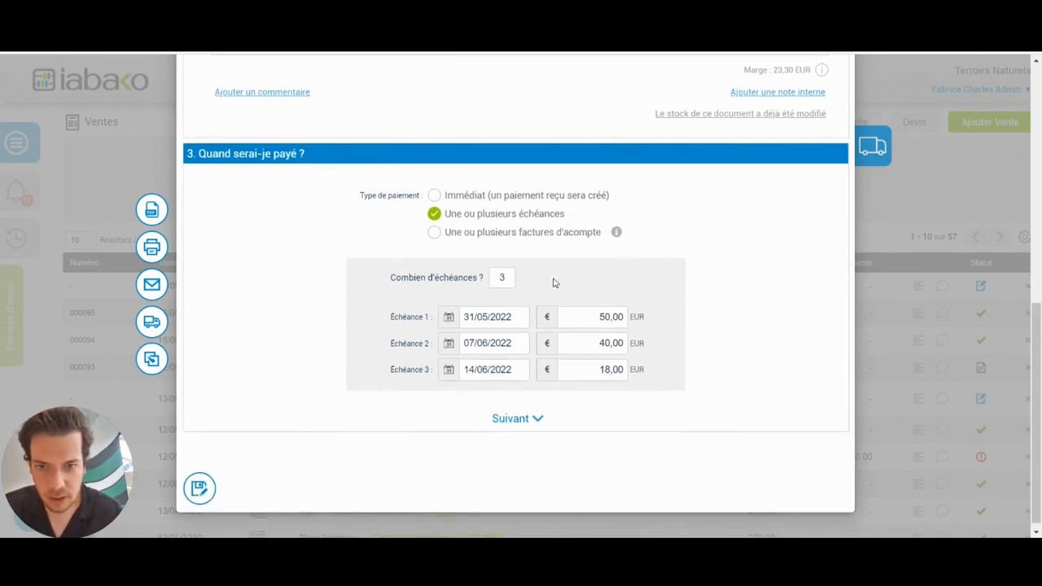
click(434, 233)
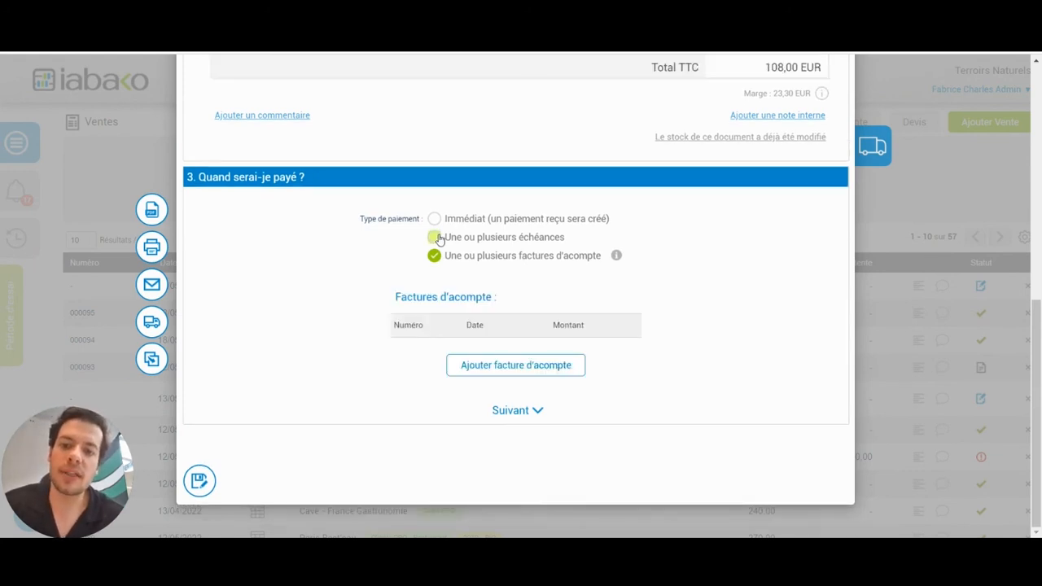
click(527, 368)
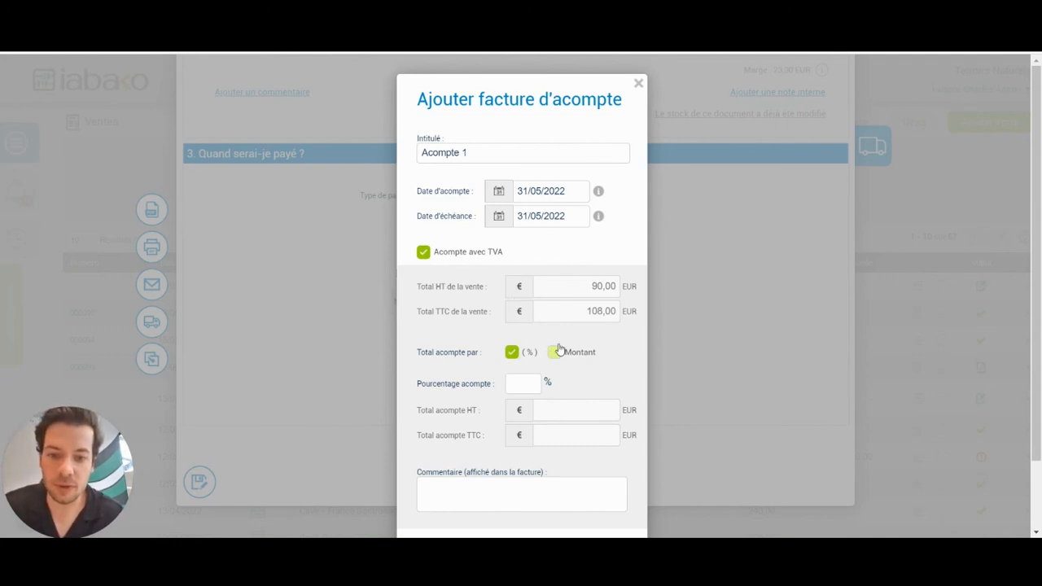
mouse_move(1036, 370)
mouse_down()
mouse_move(1040, 442)
mouse_move(1038, 376)
mouse_up()
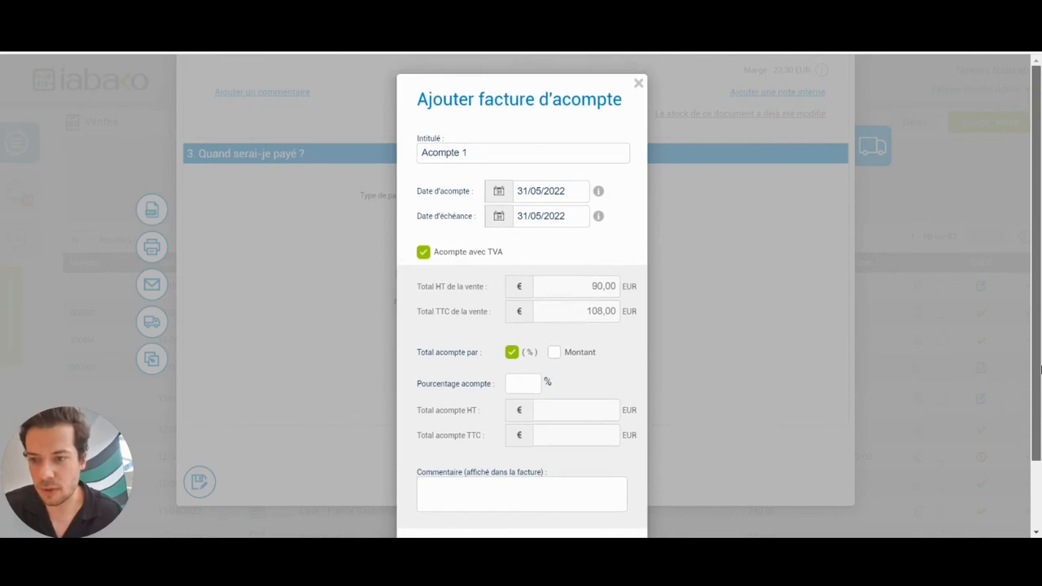
click(638, 83)
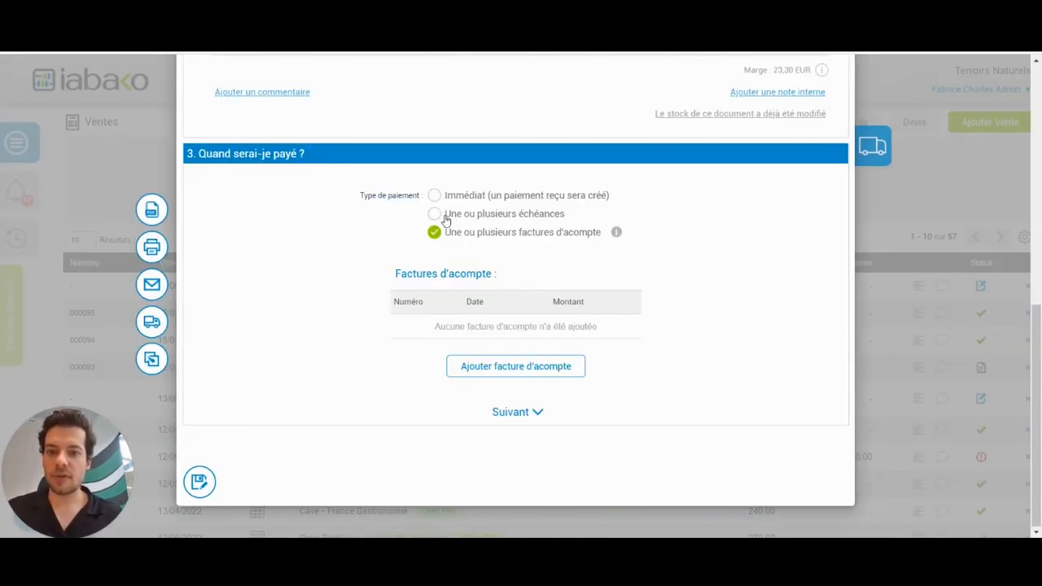
click(440, 215)
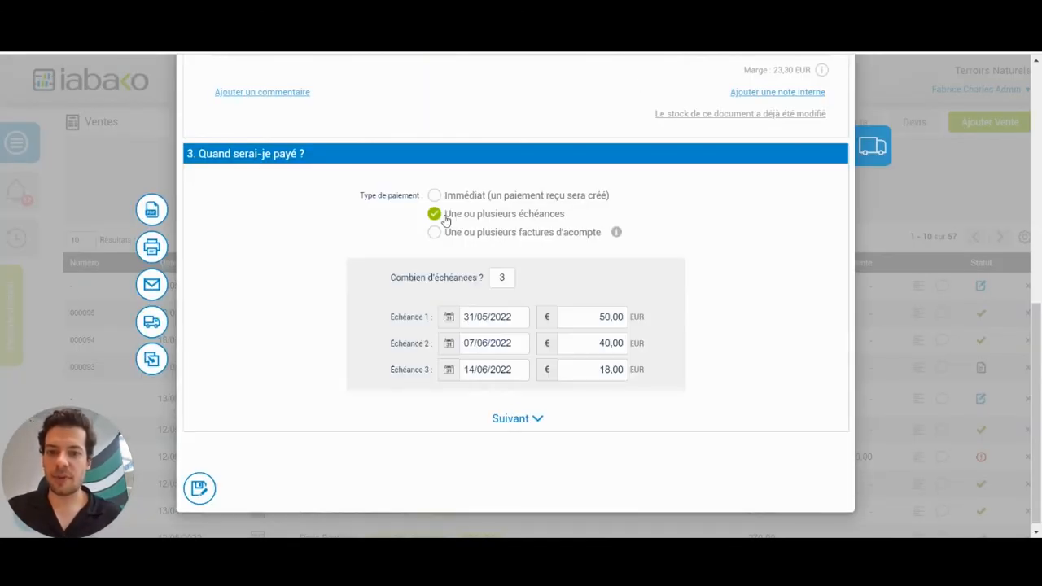
Step: Complete the payment section and validate the sale, confirming that everything is correct
click(527, 422)
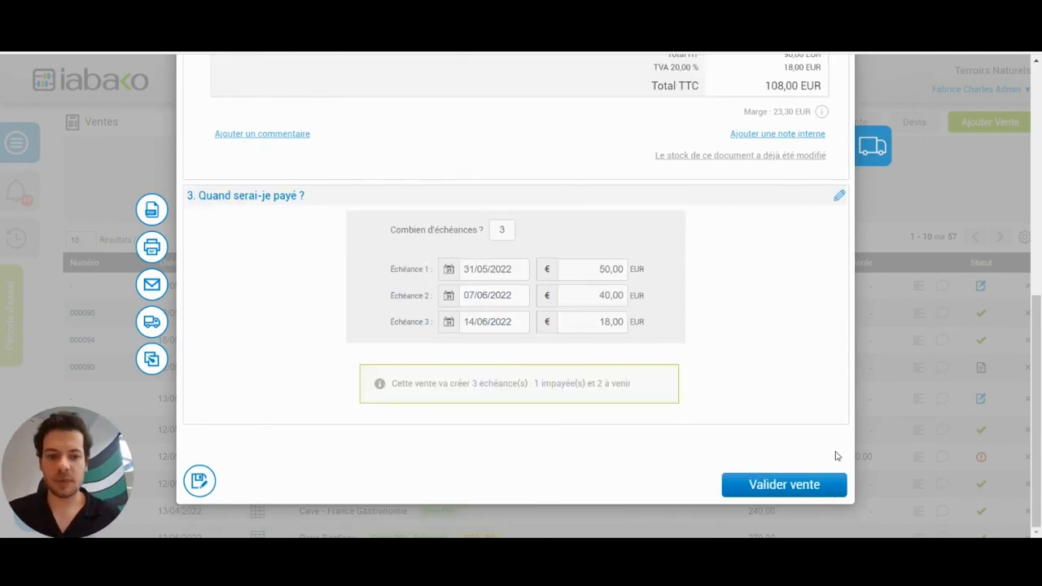
click(799, 484)
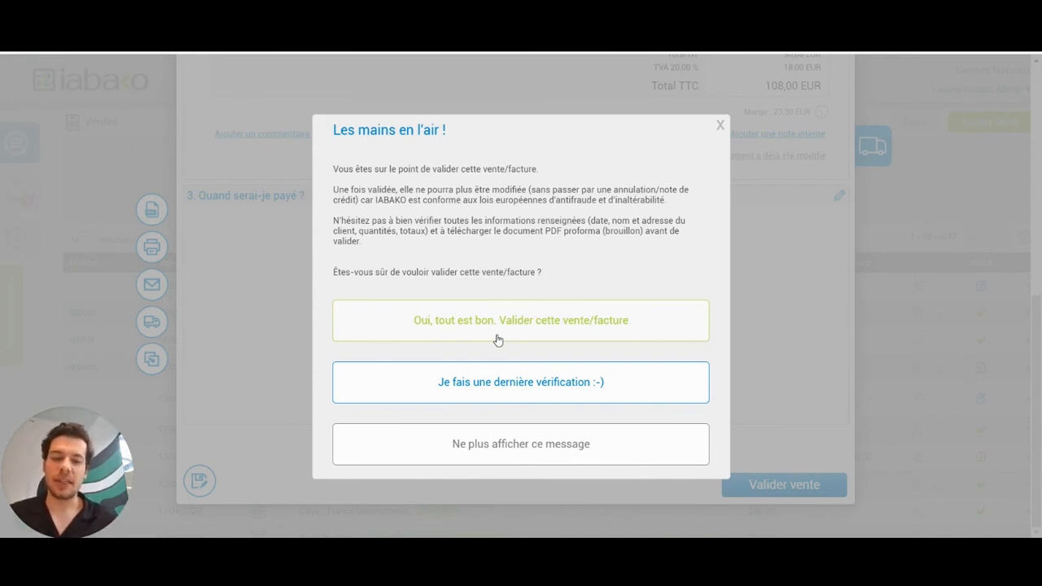
click(497, 340)
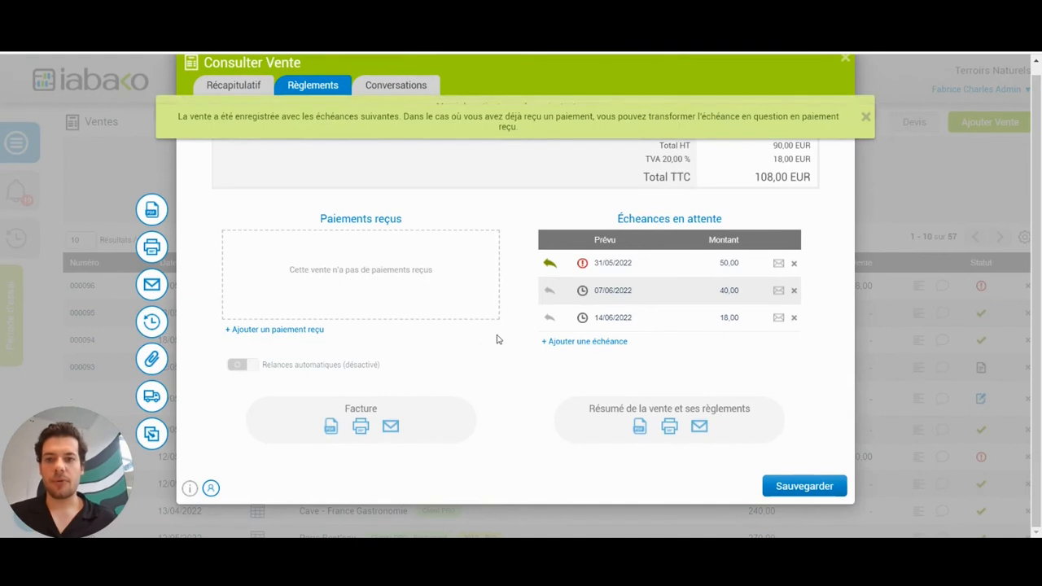
Step: Review the validated sale's summary of client and products, and return to its payments
click(236, 86)
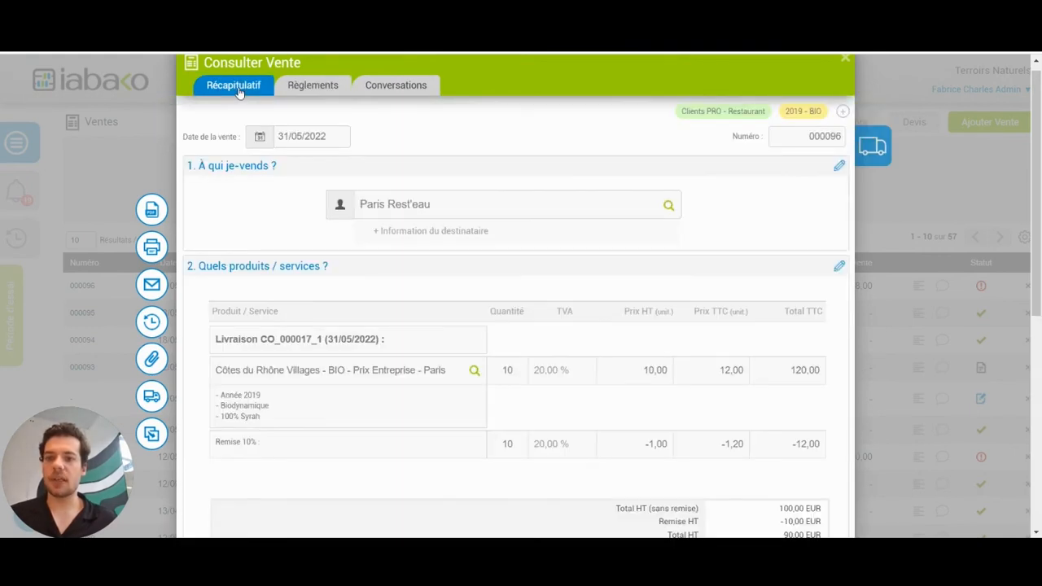
mouse_move(1034, 192)
mouse_down()
mouse_move(1039, 350)
mouse_move(1039, 179)
mouse_up()
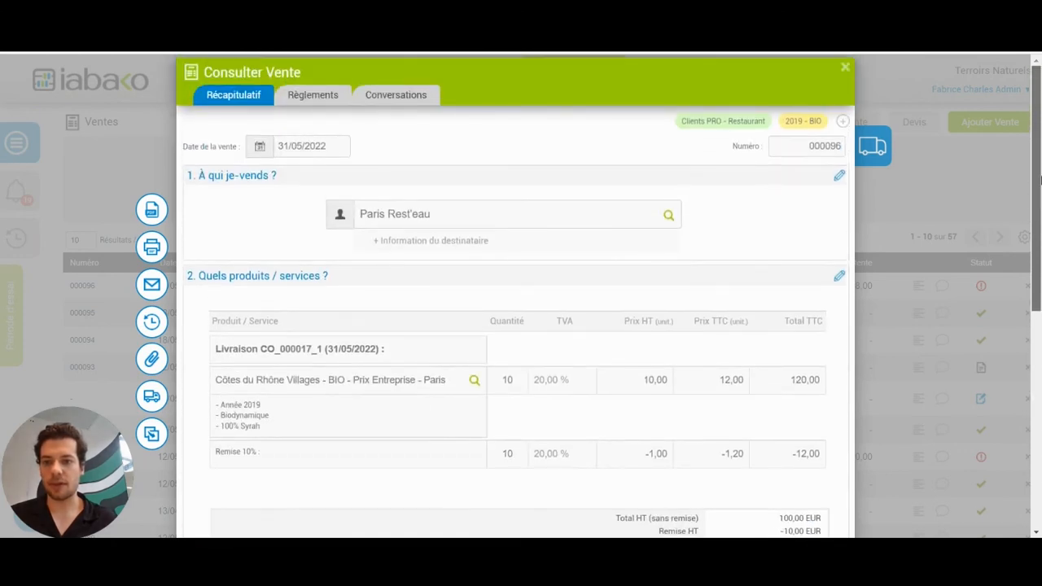
click(306, 97)
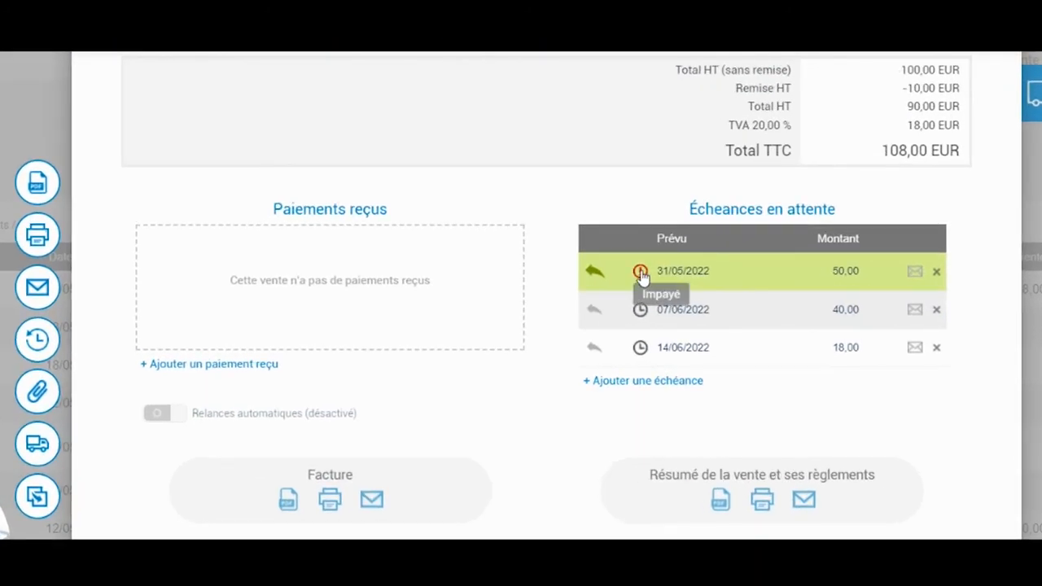
Step: Convert the 50 EUR instalment due 31/05/2022 into a received payment made by bank transfer (Virement bancaire)
click(593, 275)
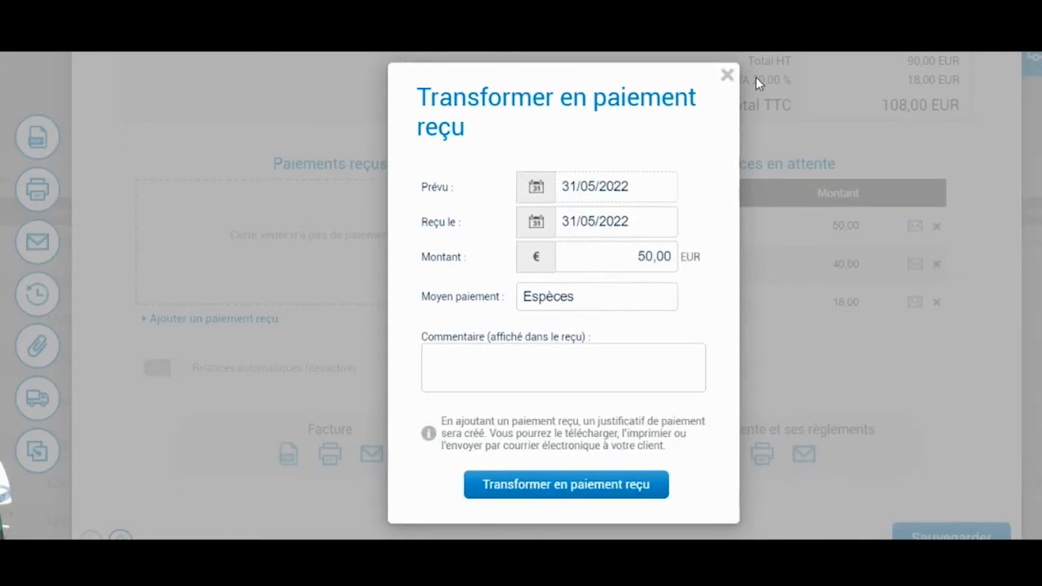
click(584, 304)
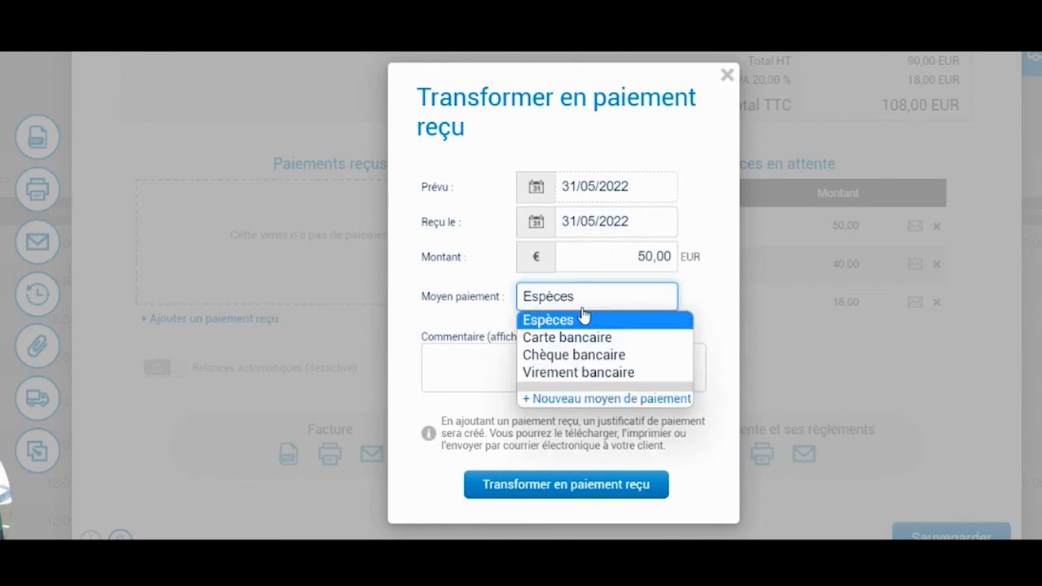
click(551, 376)
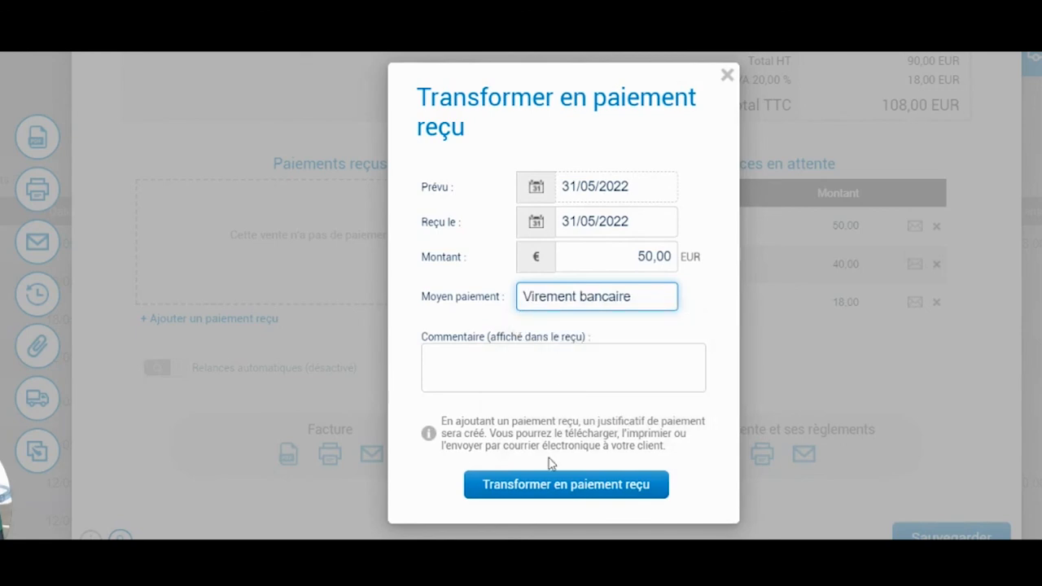
click(551, 486)
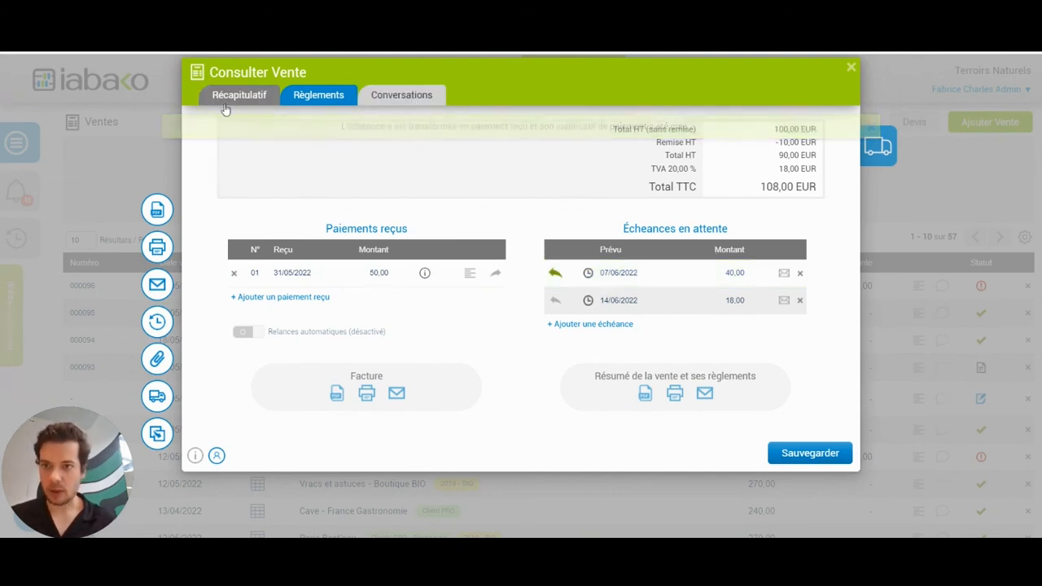
Step: View the sale's conversations, return to its summary and e-mail the invoice to the client with the prepared message
click(386, 99)
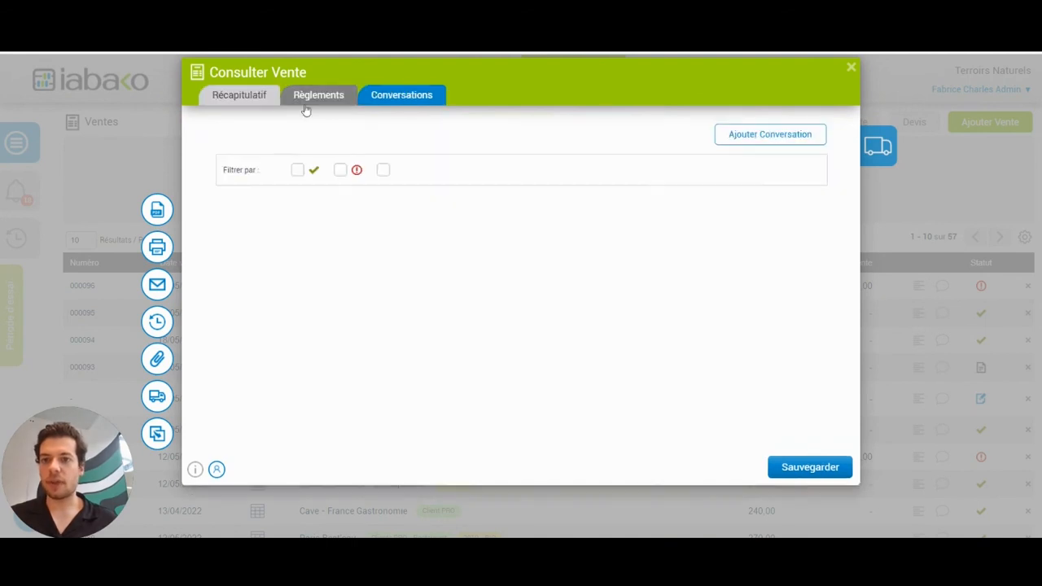
click(247, 104)
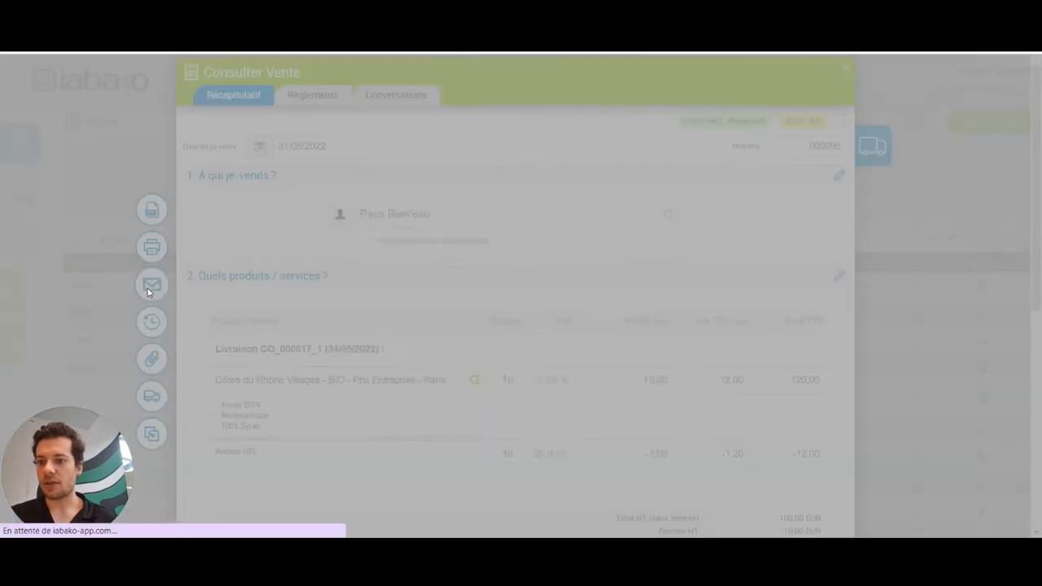
click(152, 284)
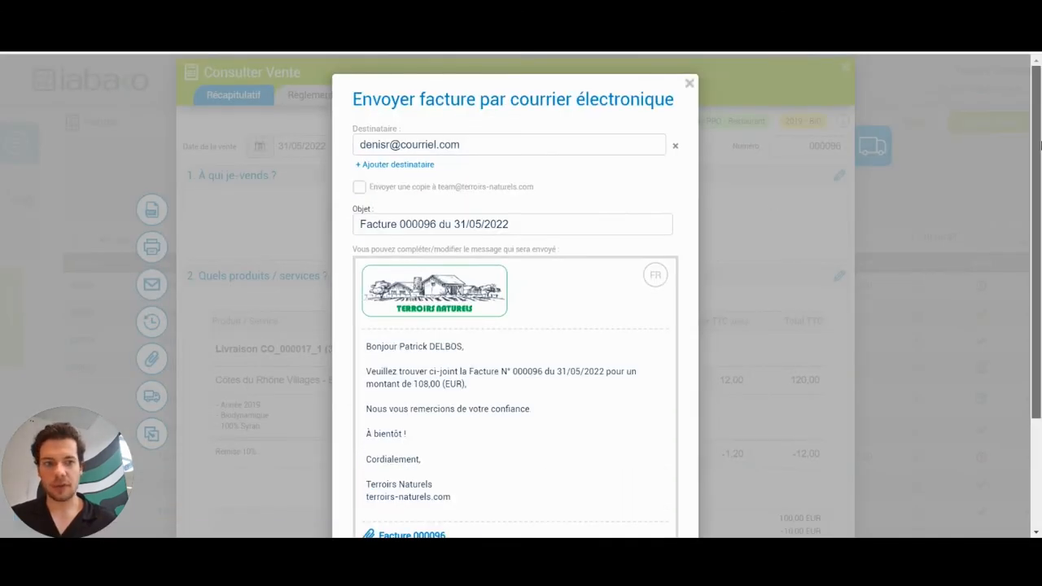
scroll(1024, 157, down, 2)
click(519, 482)
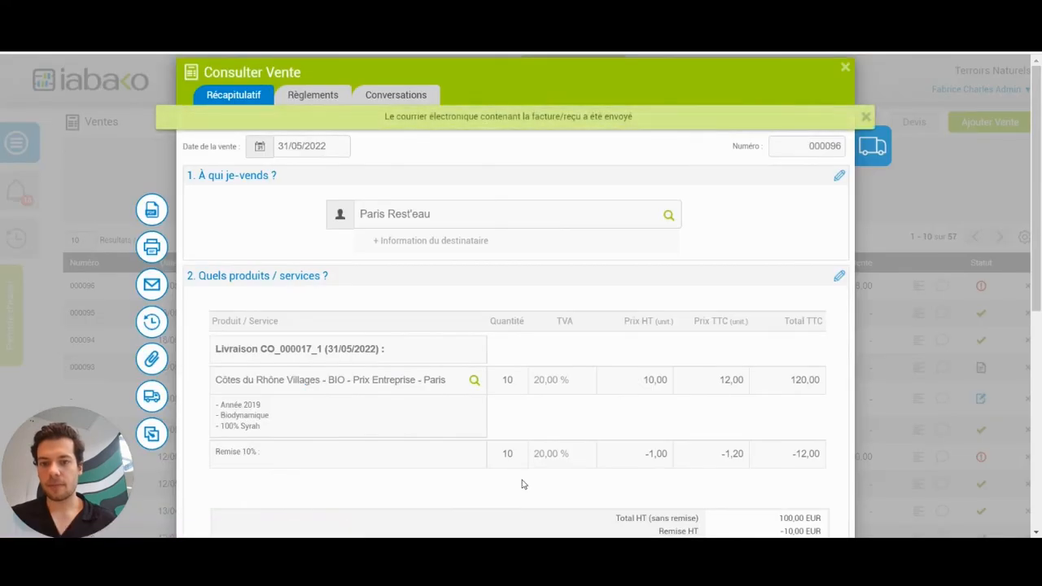
Step: Check the sent invoice e-mail in the sale's conversations, return to the summary and save the sale
click(412, 96)
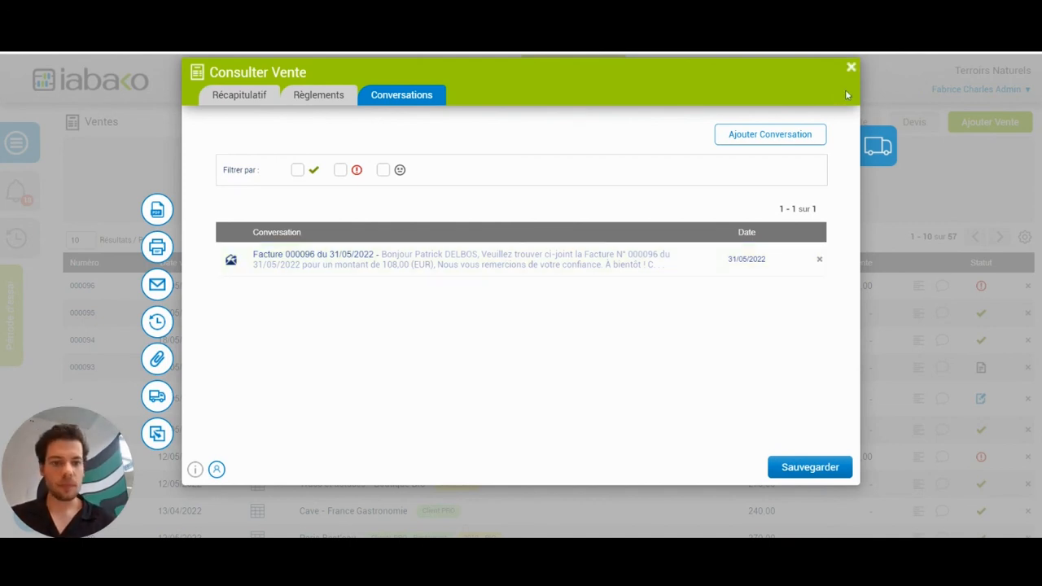
click(265, 96)
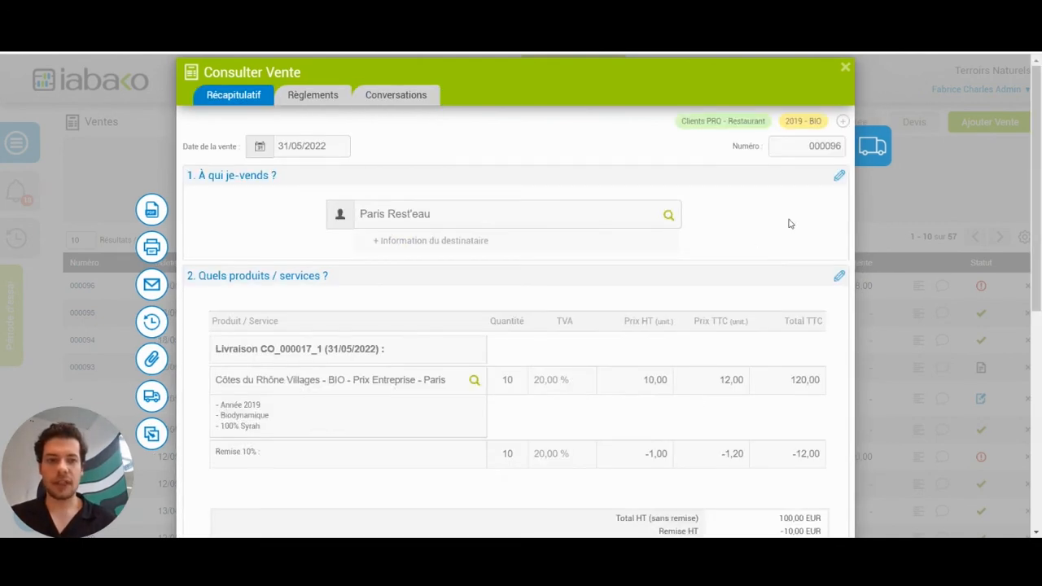
drag(1040, 237, 1040, 456)
click(792, 486)
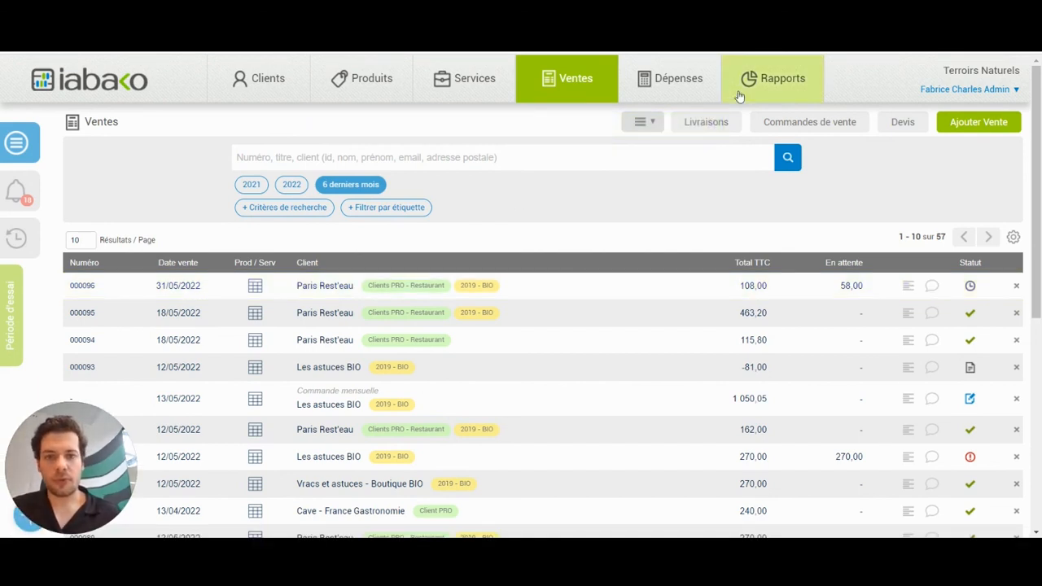
Step: Start adding a new expense in Dépenses and assign it the category Frais
click(651, 90)
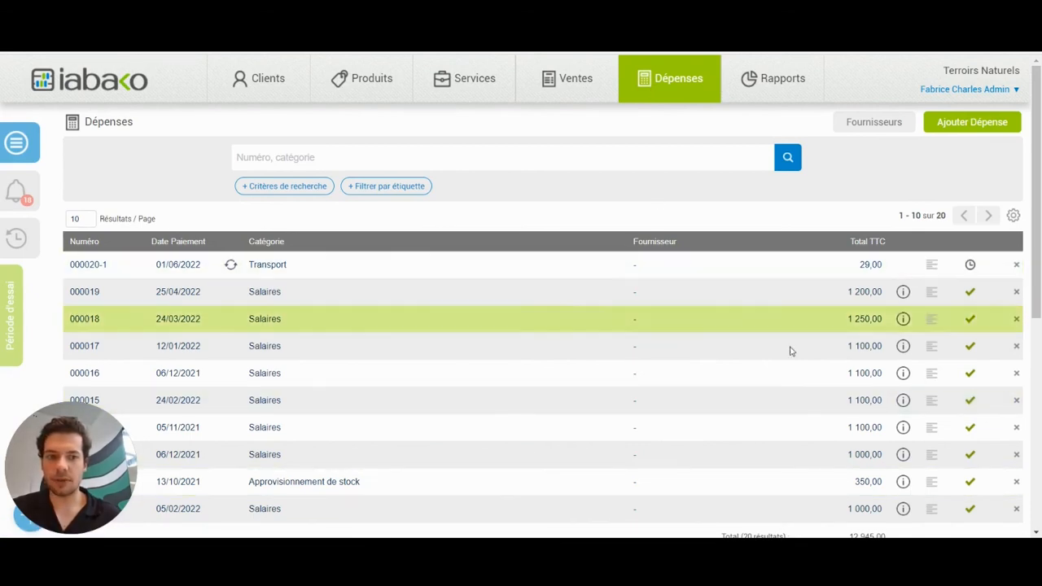
click(949, 126)
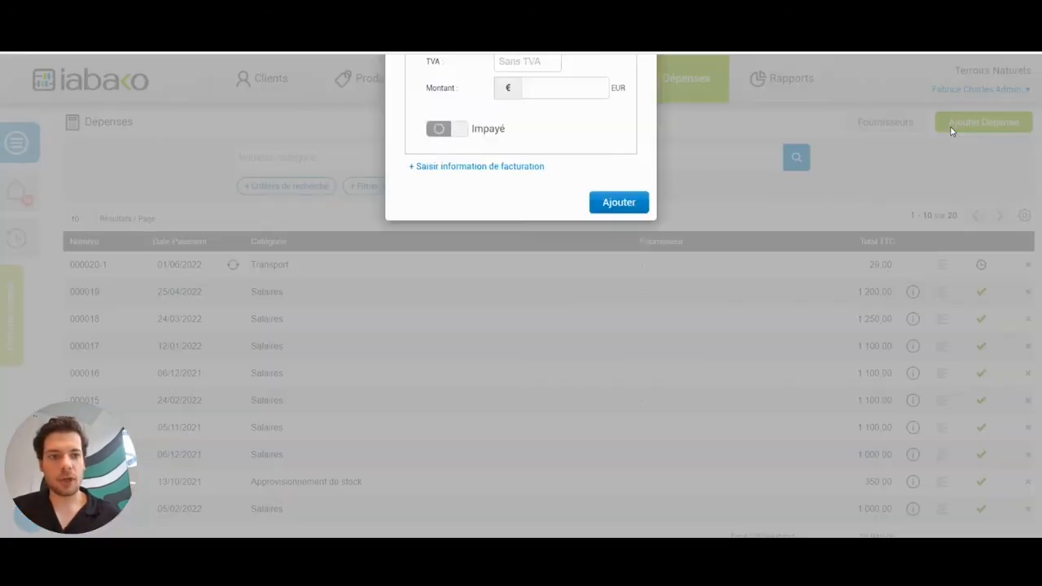
click(491, 221)
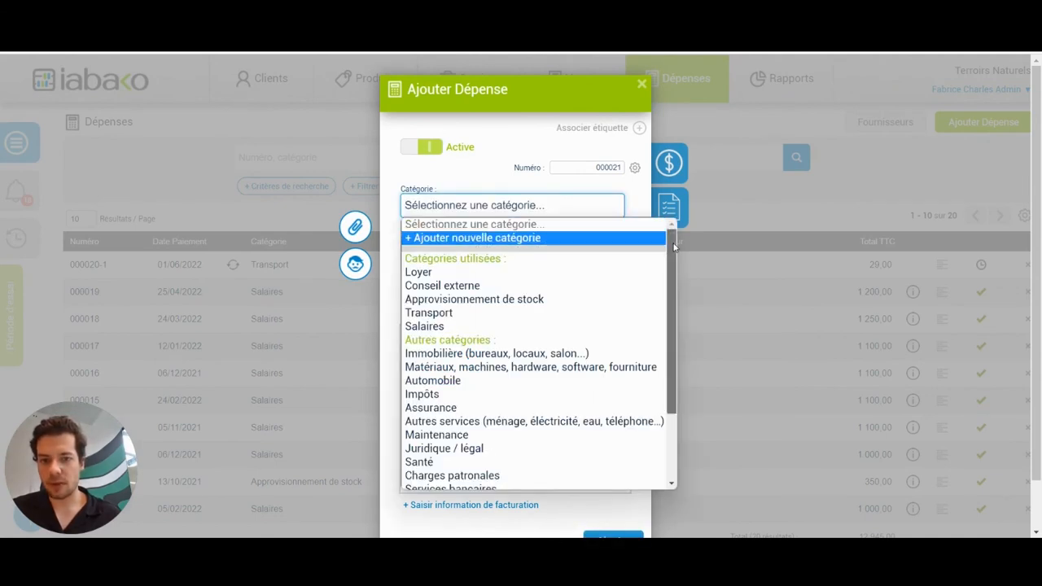
scroll(674, 260, down, 3)
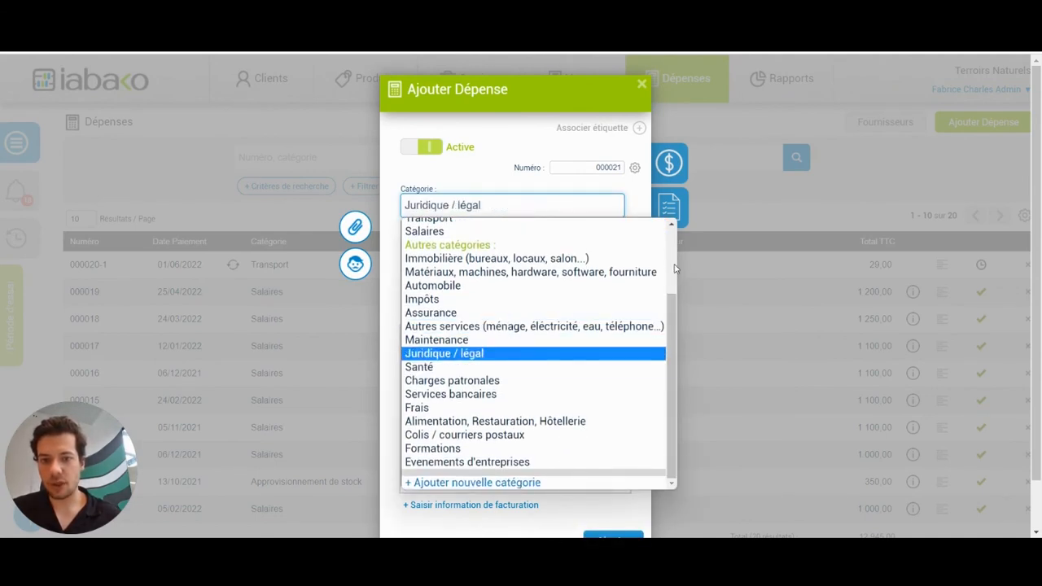
scroll(674, 269, up, 3)
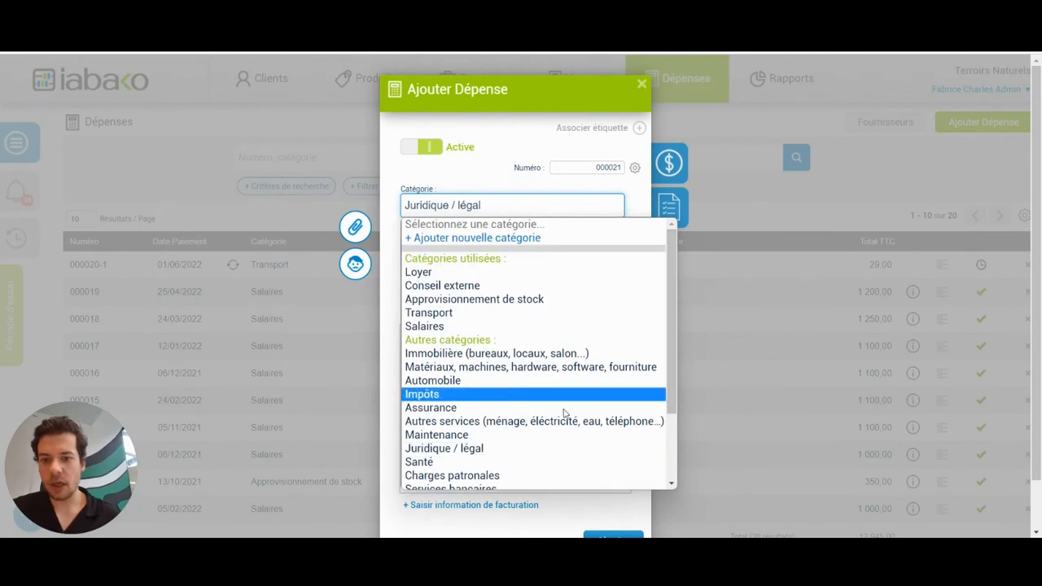
drag(670, 301, 666, 367)
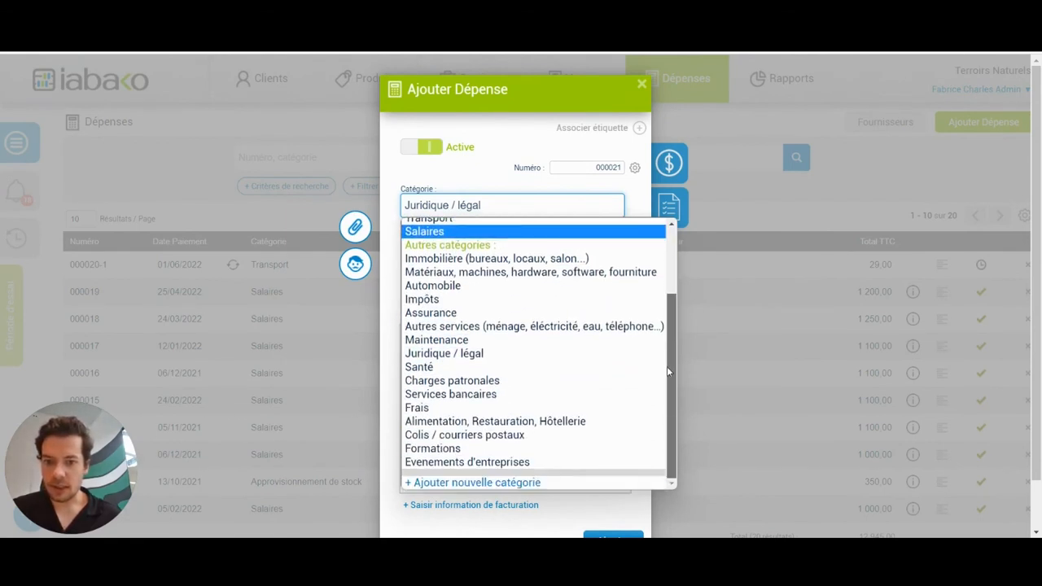
click(452, 408)
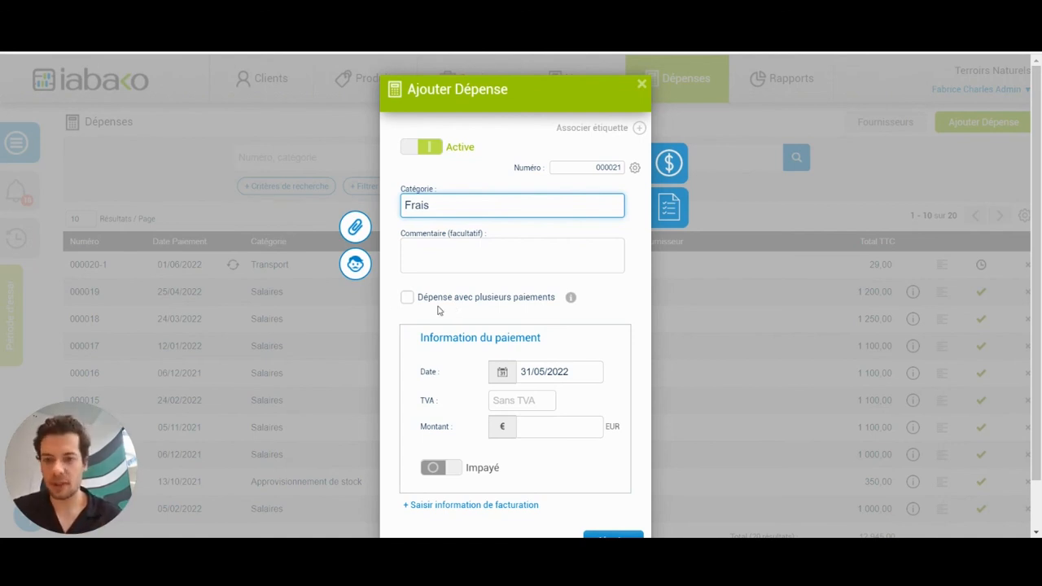
Step: Set the expense to several payments of indefinite duration, with one instalment every 1 month
click(411, 299)
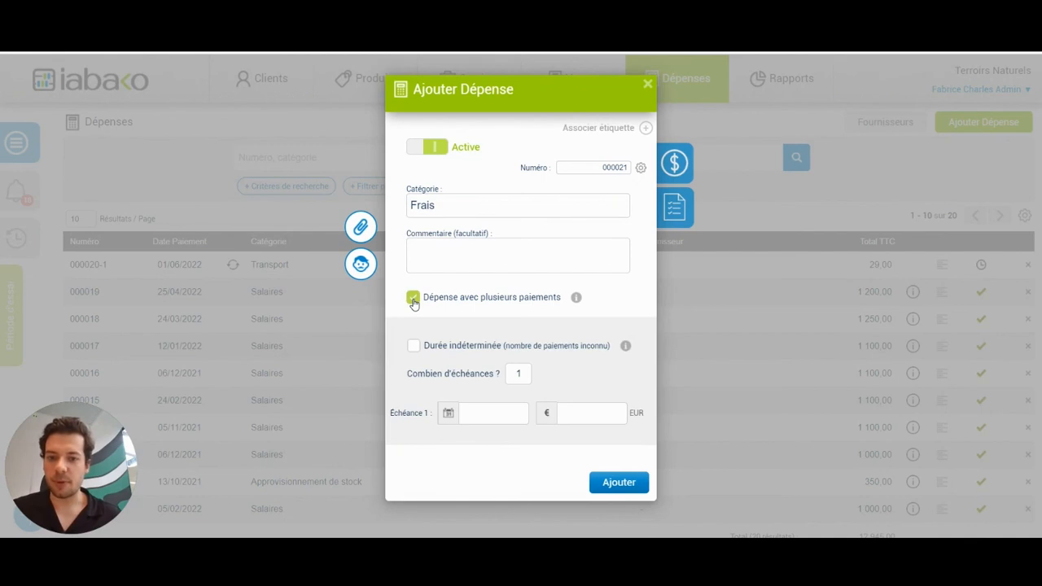
click(413, 347)
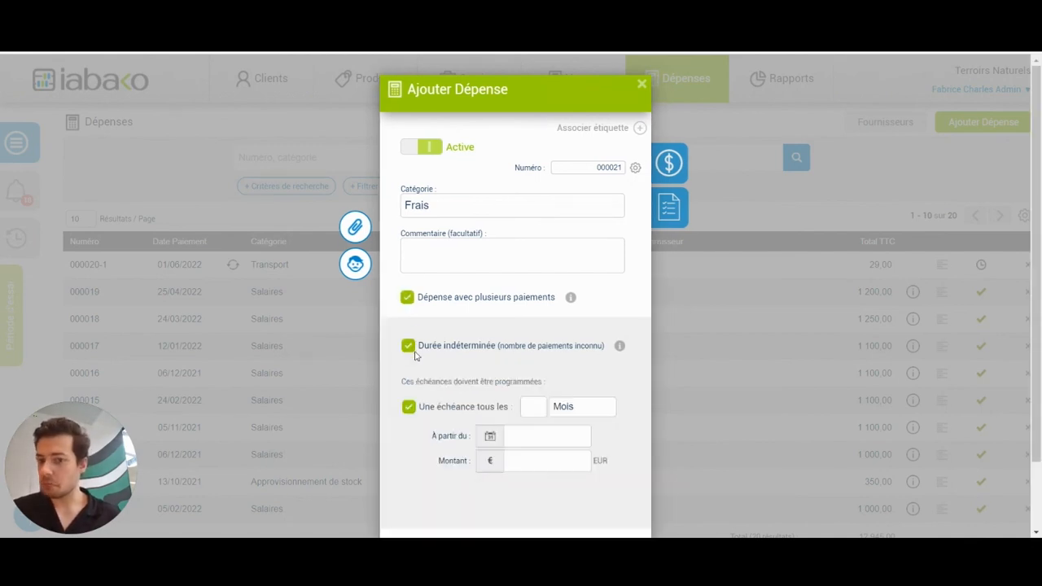
click(538, 408)
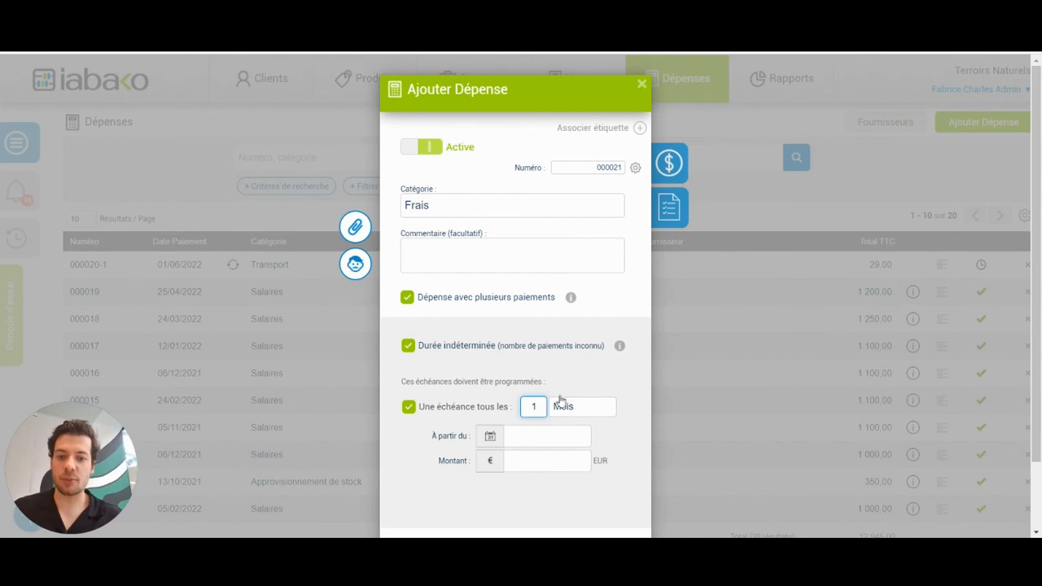
click(578, 380)
Step: Start the instalments on 01/06/2022 with an amount of 29,00 EUR and add the expense
click(536, 435)
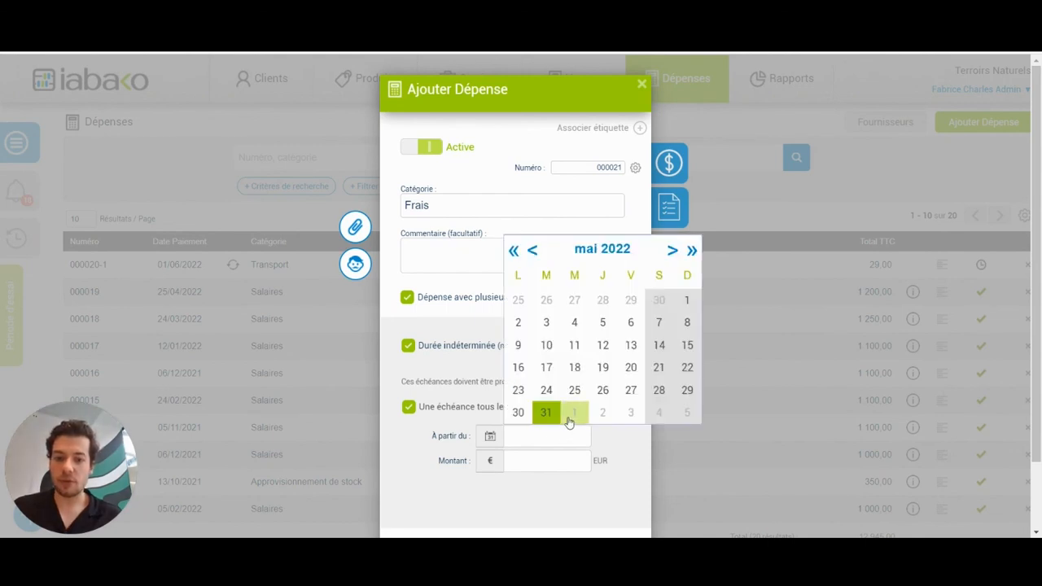
click(569, 420)
click(537, 461)
click(508, 500)
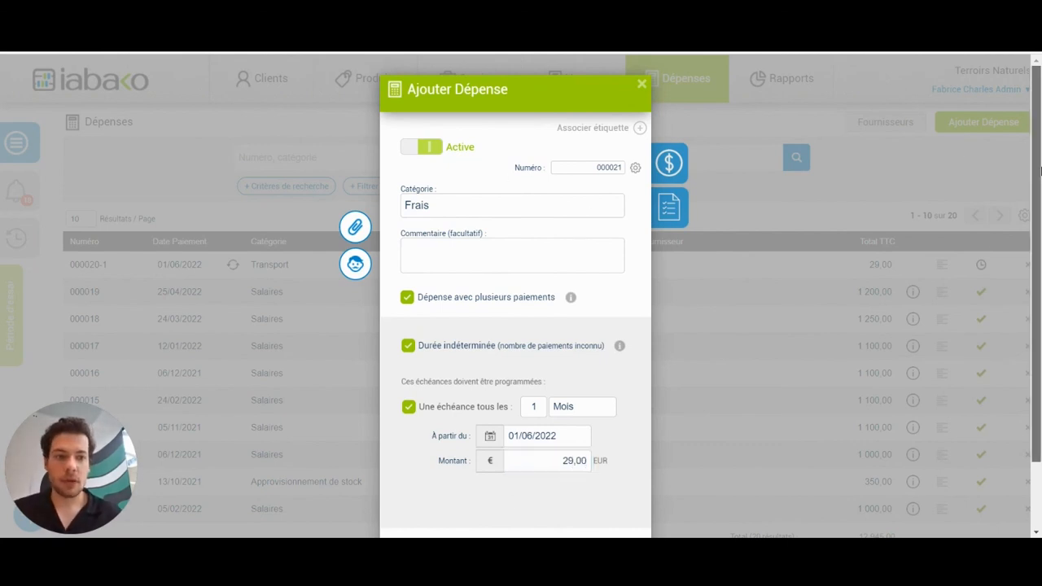
drag(1034, 176, 1033, 240)
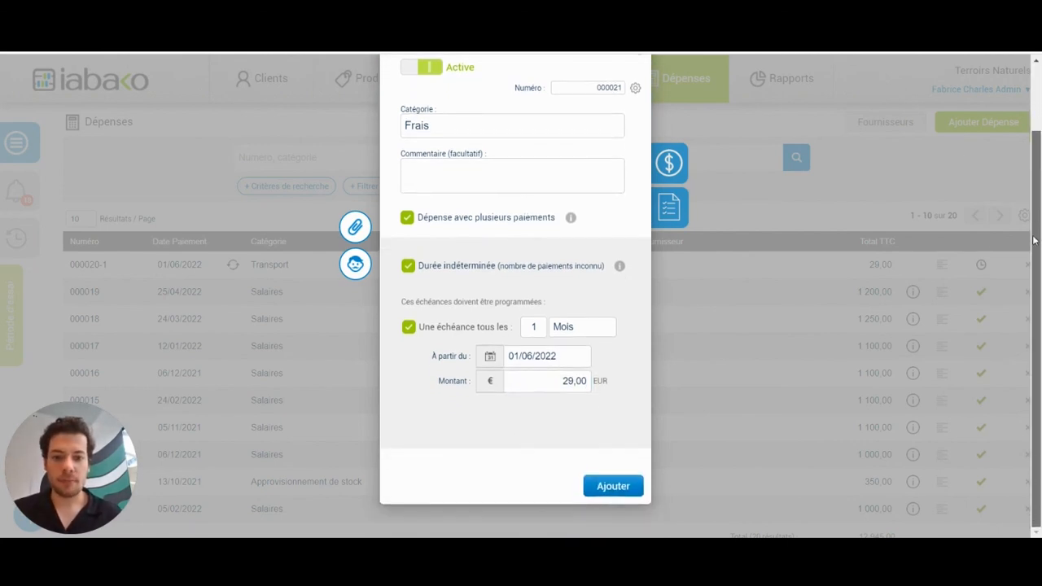
click(604, 492)
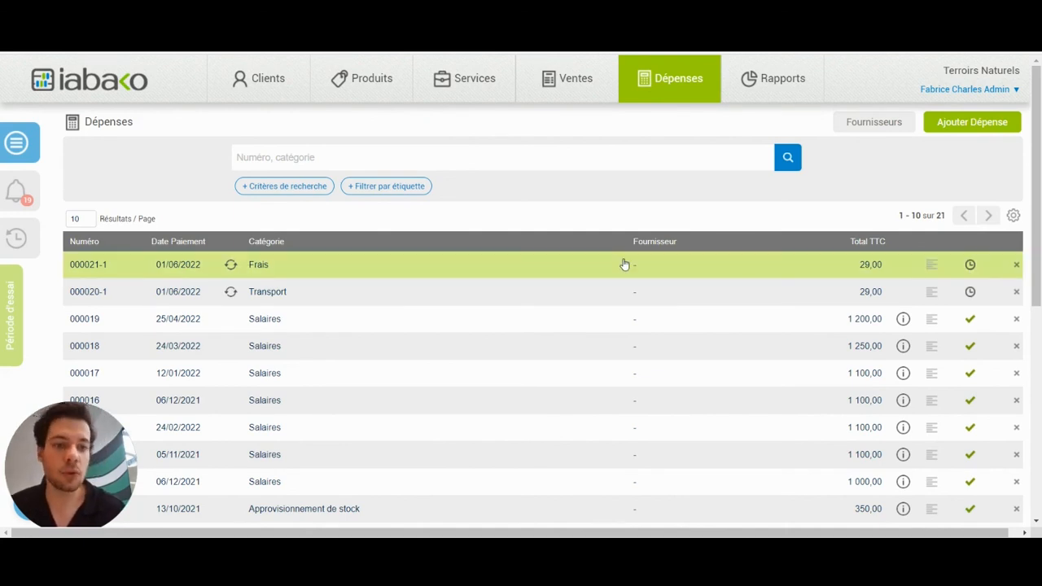
click(953, 133)
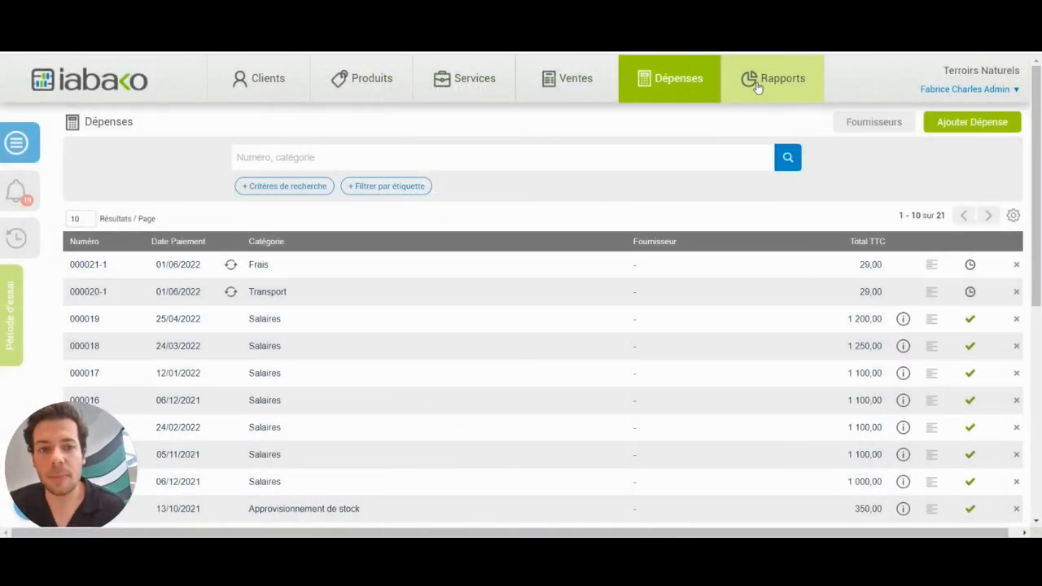
Step: Look through the available reports and generate the Ventes / Factures report for 01/01/2022 to 31/05/2022
click(757, 87)
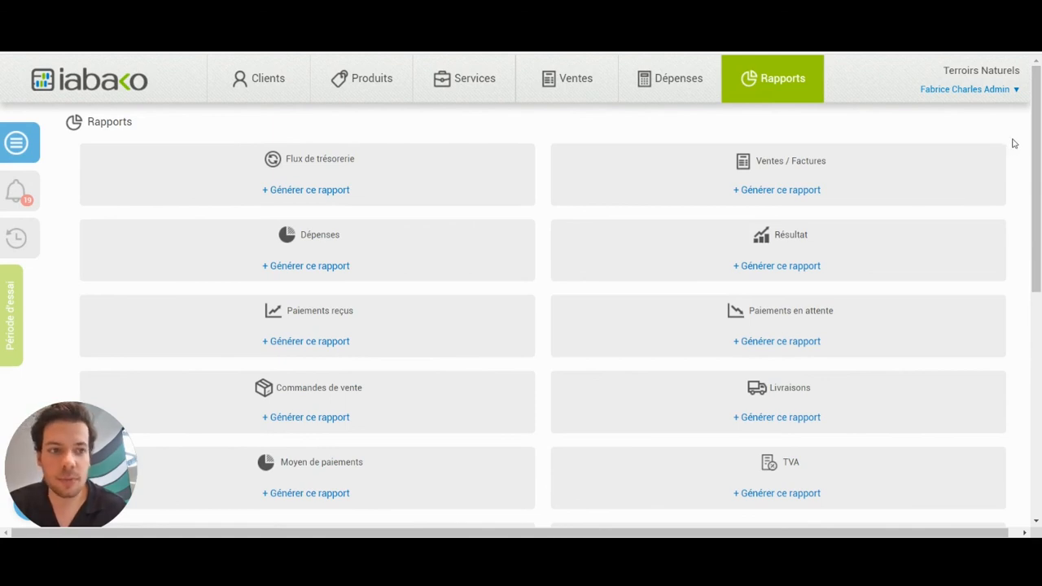
scroll(1028, 138, down, 1)
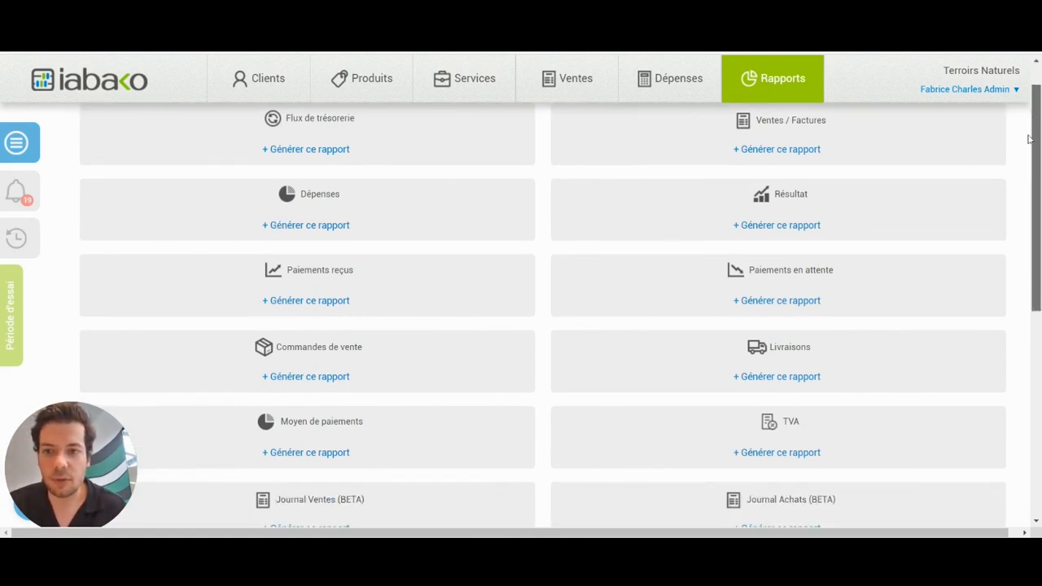
scroll(1029, 138, up, 1)
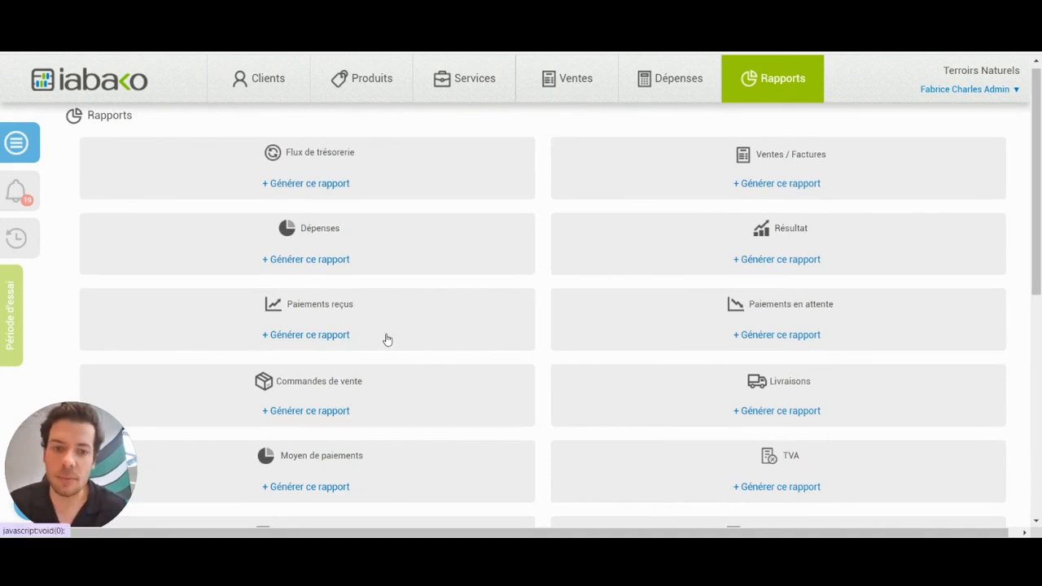
drag(1029, 248, 1022, 307)
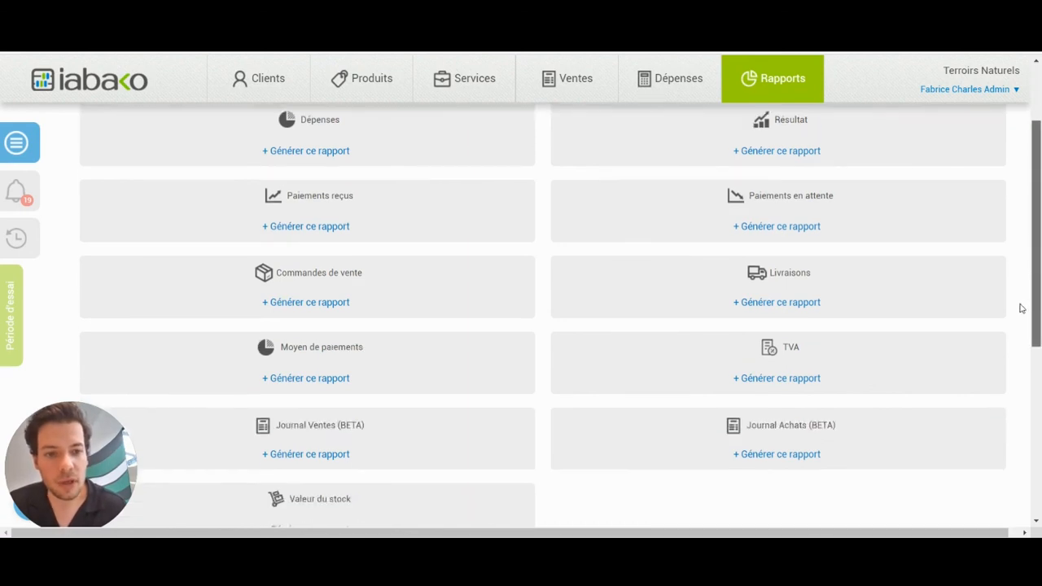
scroll(1022, 308, down, 1)
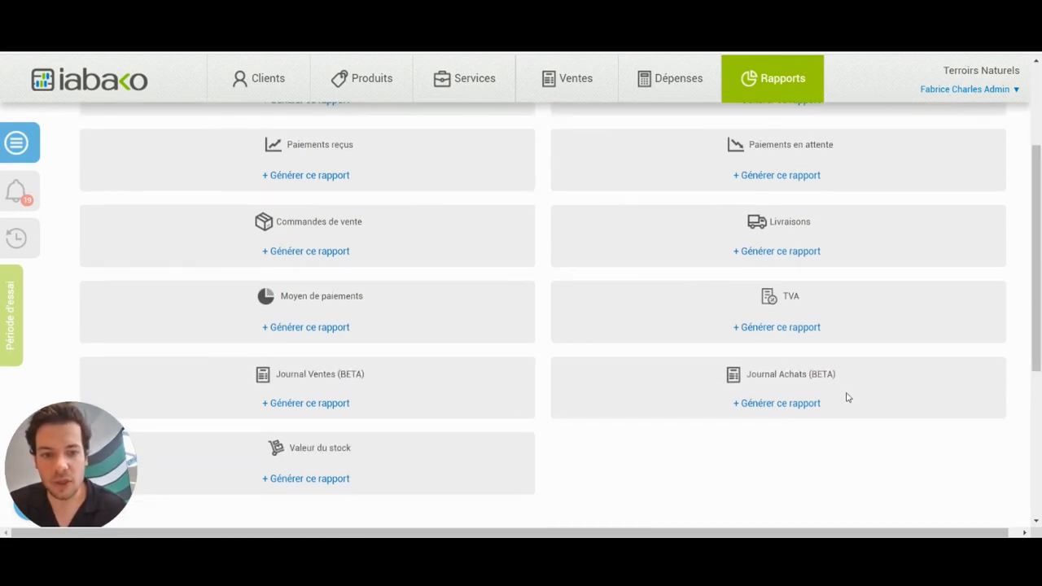
drag(1039, 263, 1040, 182)
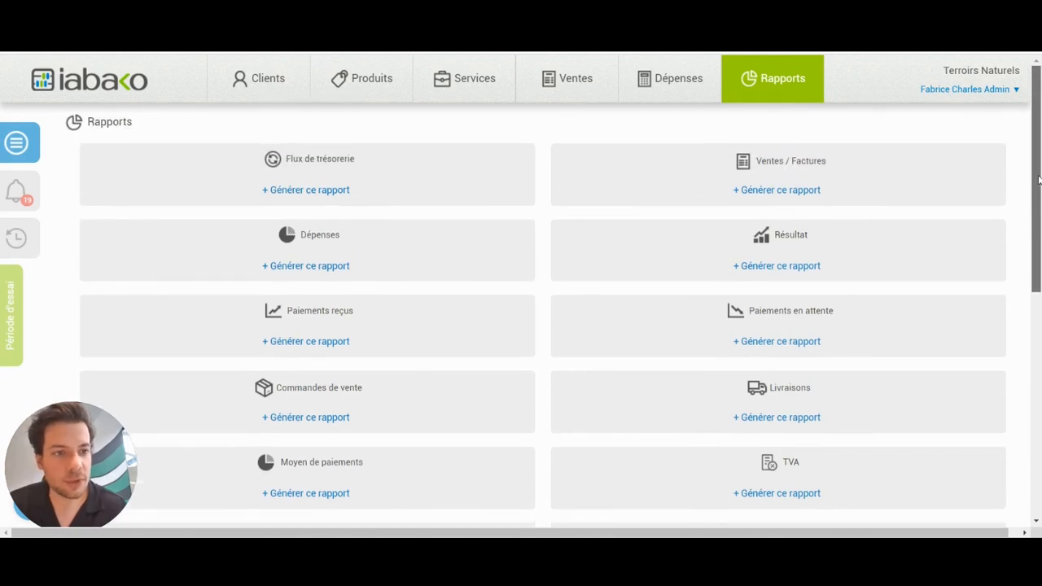
click(797, 192)
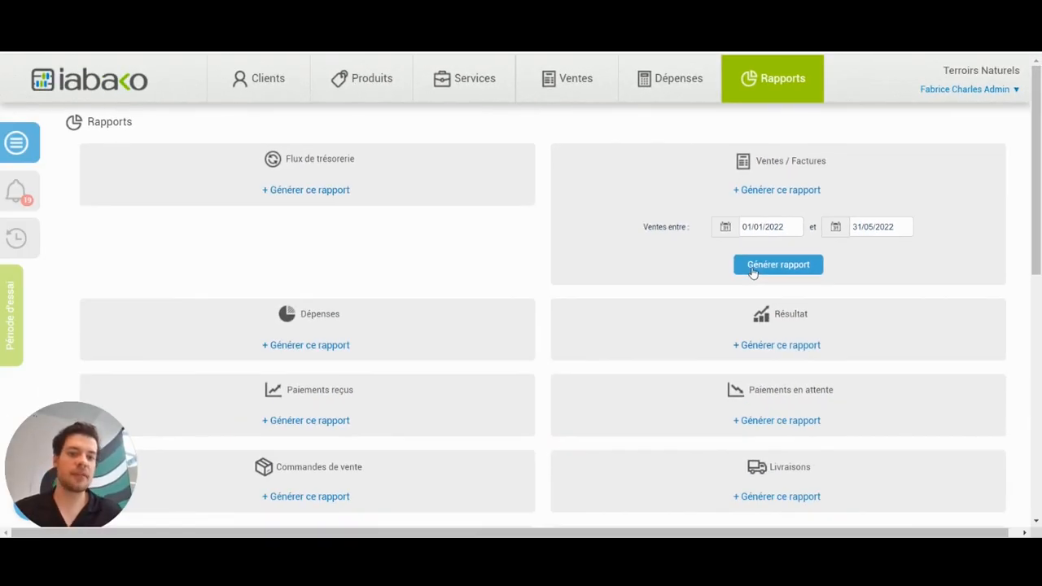
click(751, 267)
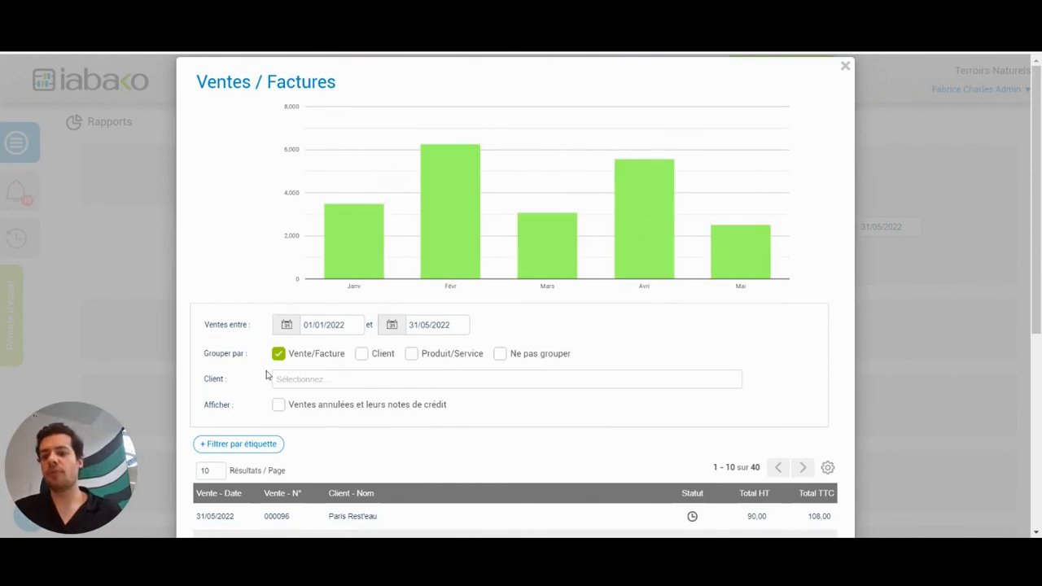
drag(1036, 190, 1038, 241)
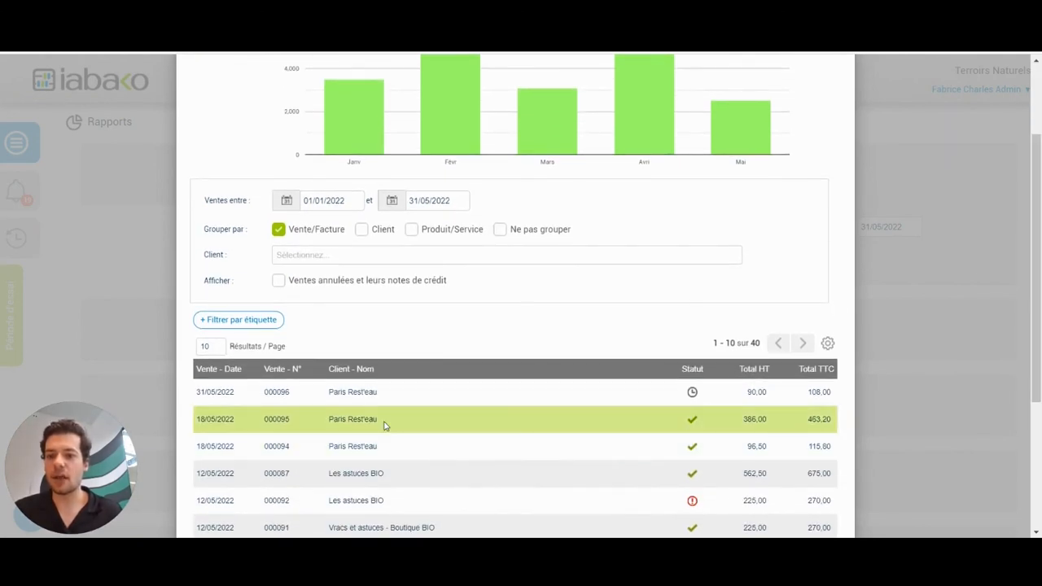
Step: Examine the sales report grouped by client and by product/service, including the values of the chart bars
click(362, 231)
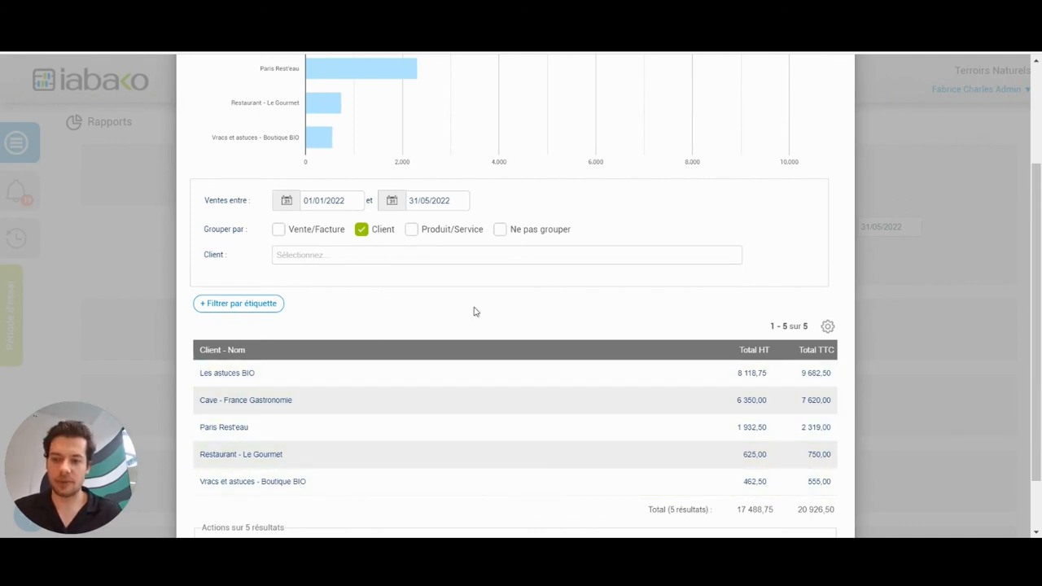
scroll(521, 269, up, 1)
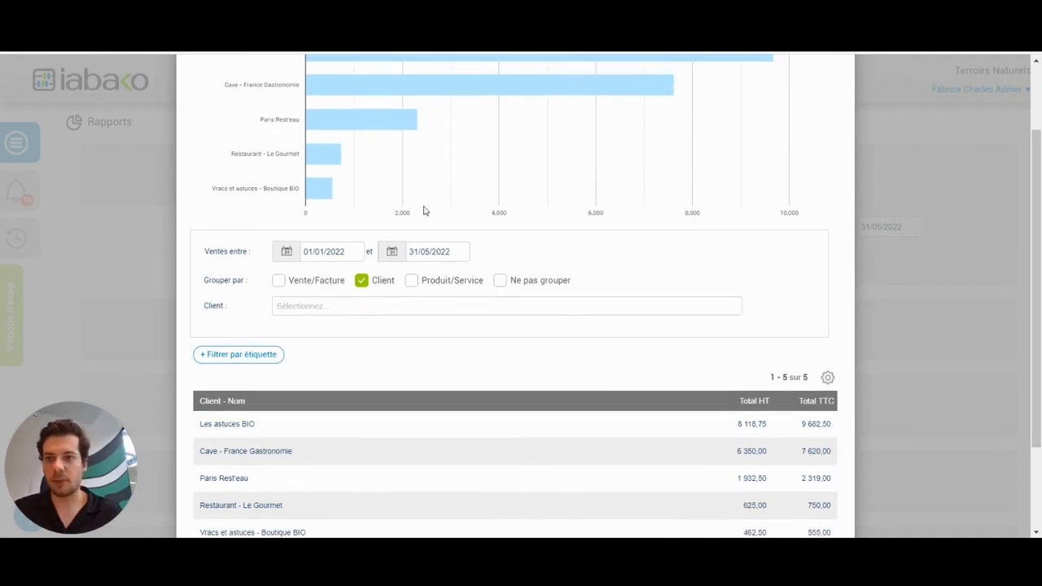
mouse_move(329, 183)
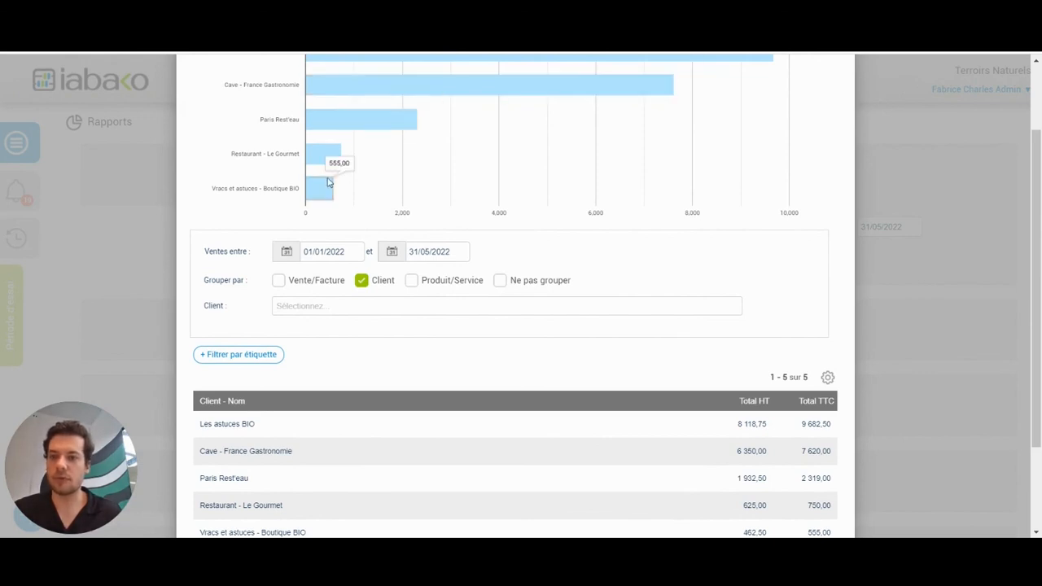
click(412, 280)
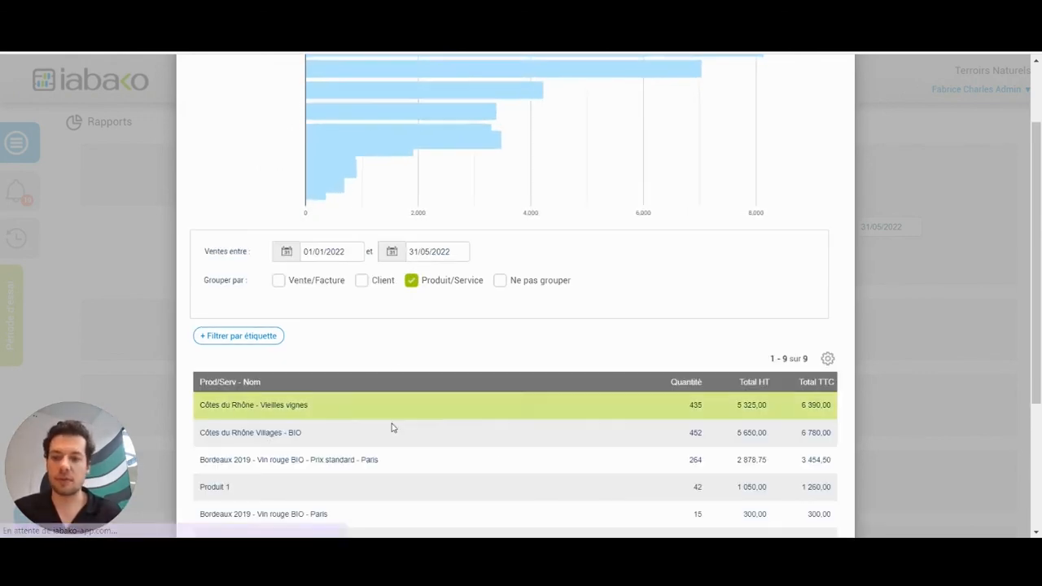
mouse_move(387, 81)
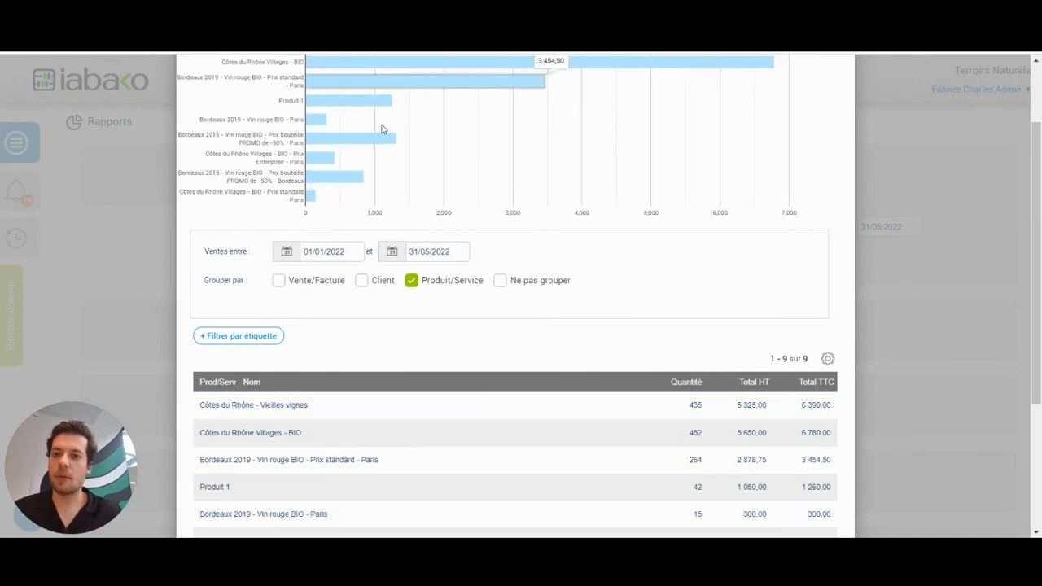
Step: Display the sales report without grouping and examine the individual sale lines
click(498, 285)
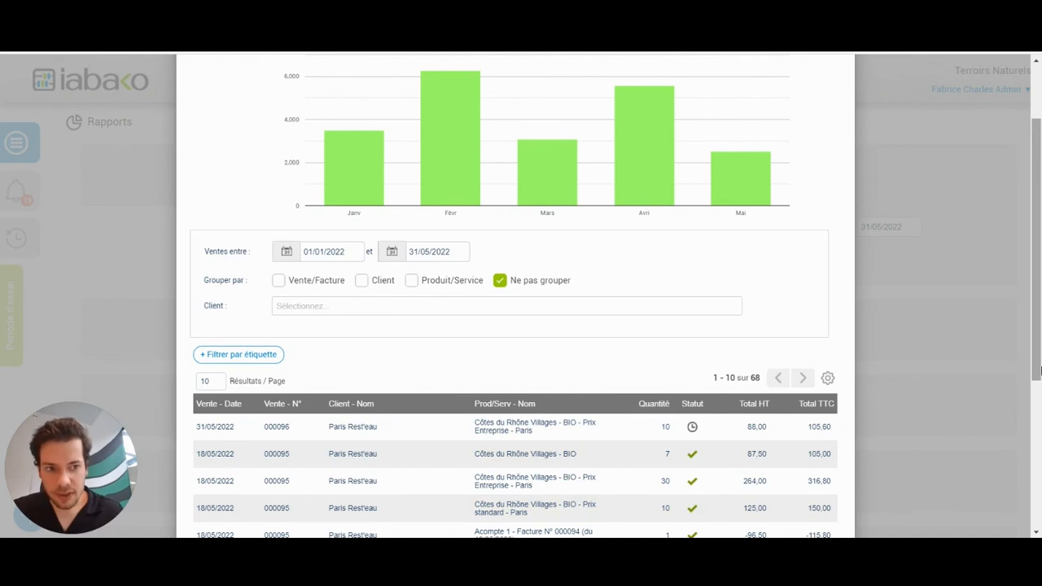
scroll(1032, 424, down, 1)
scroll(1032, 423, down, 1)
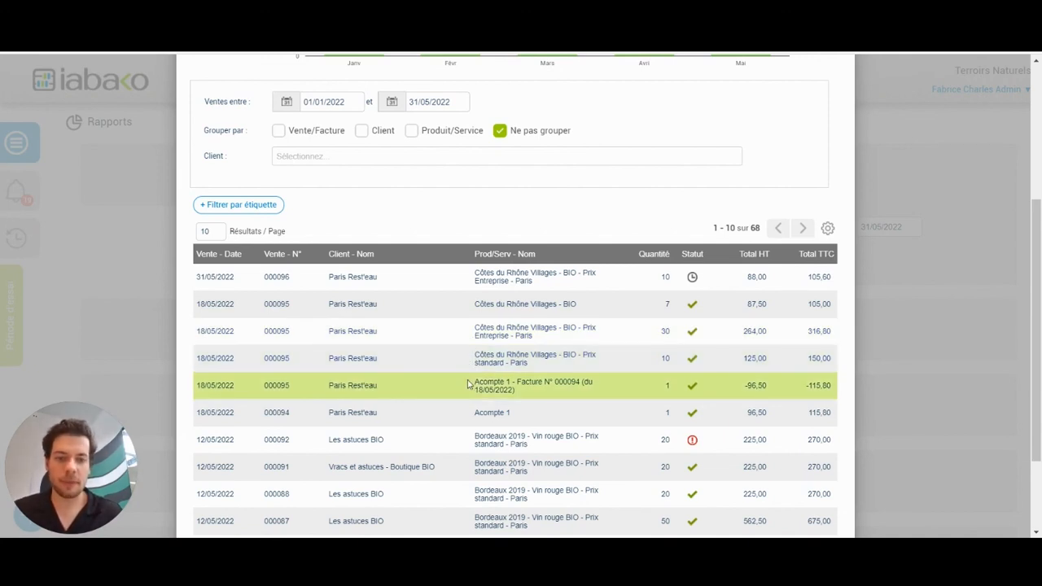
Step: Add the columns Marge - Montant and Marge (%) to the sales report and display it again
click(828, 229)
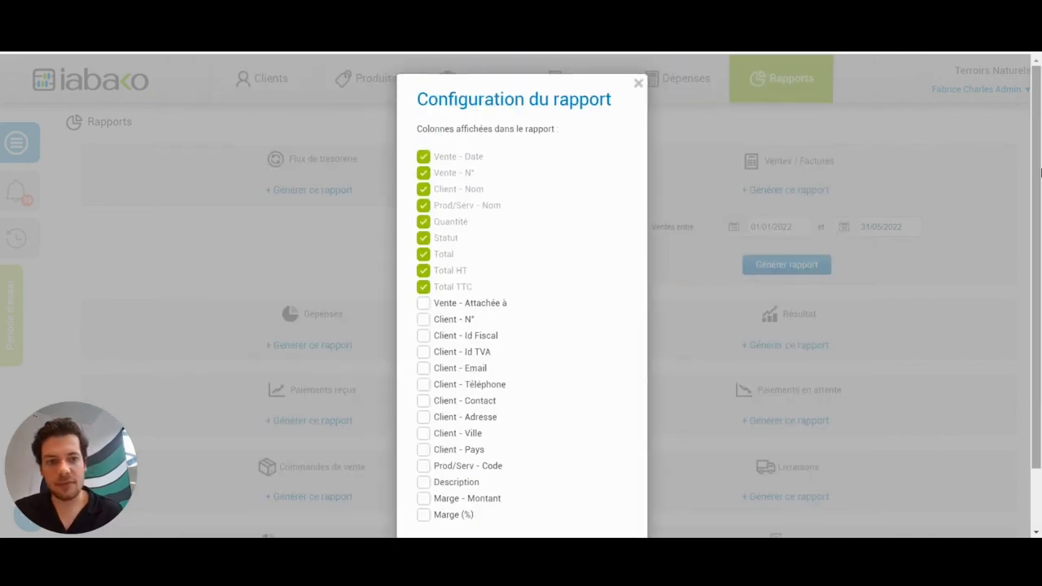
scroll(1036, 201, down, 1)
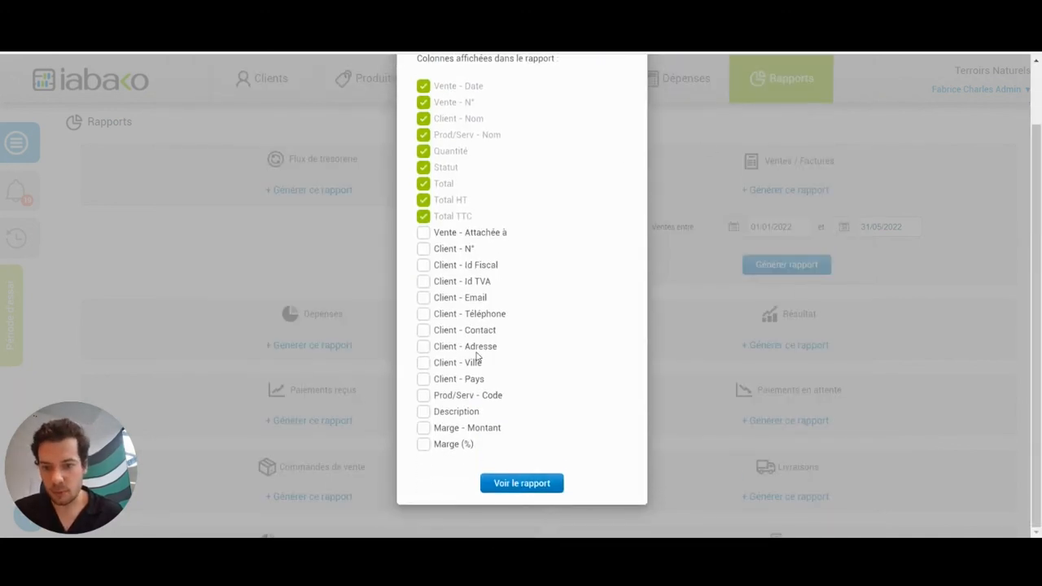
click(423, 427)
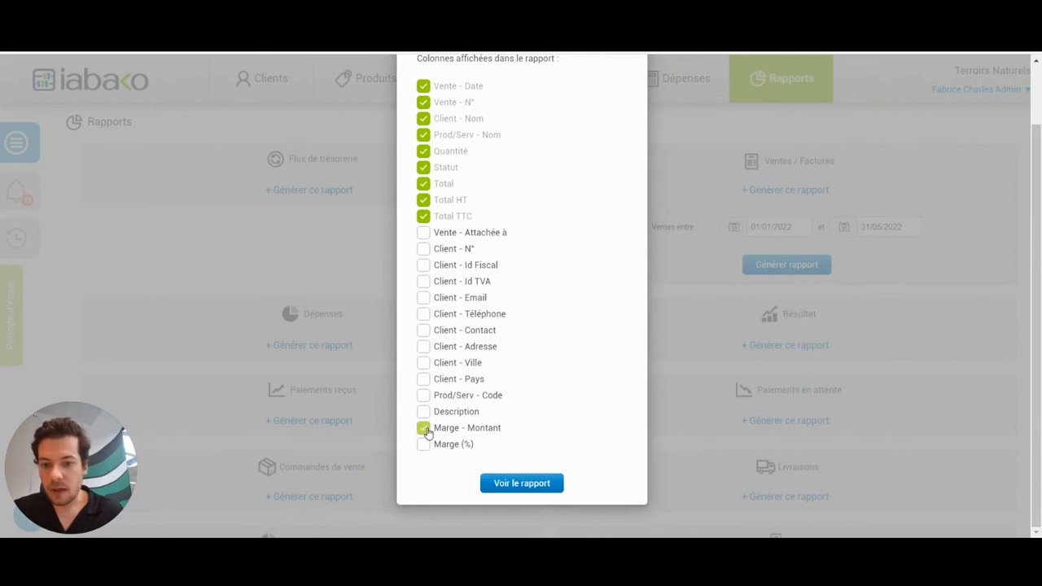
click(424, 444)
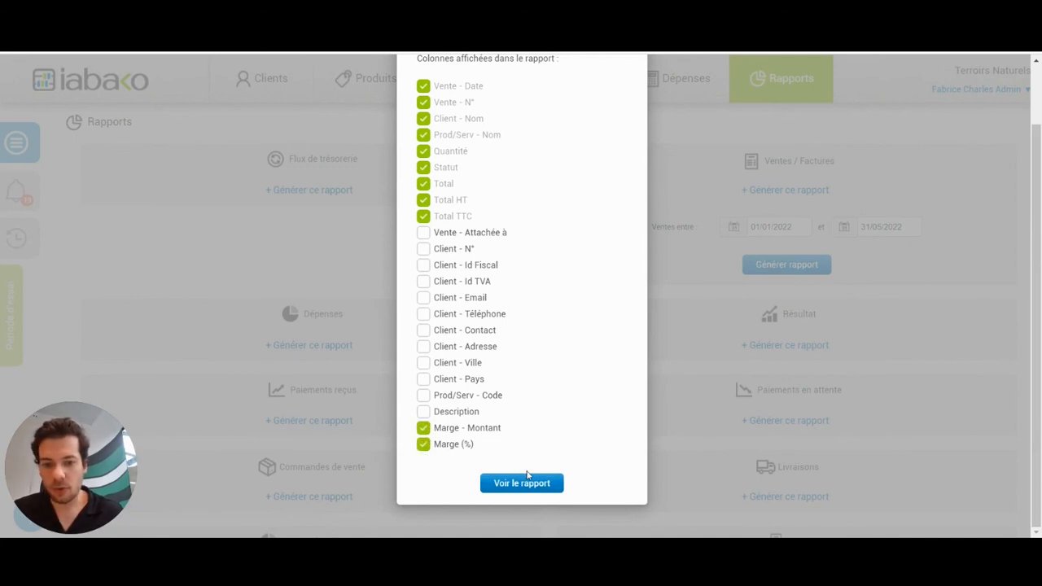
click(530, 481)
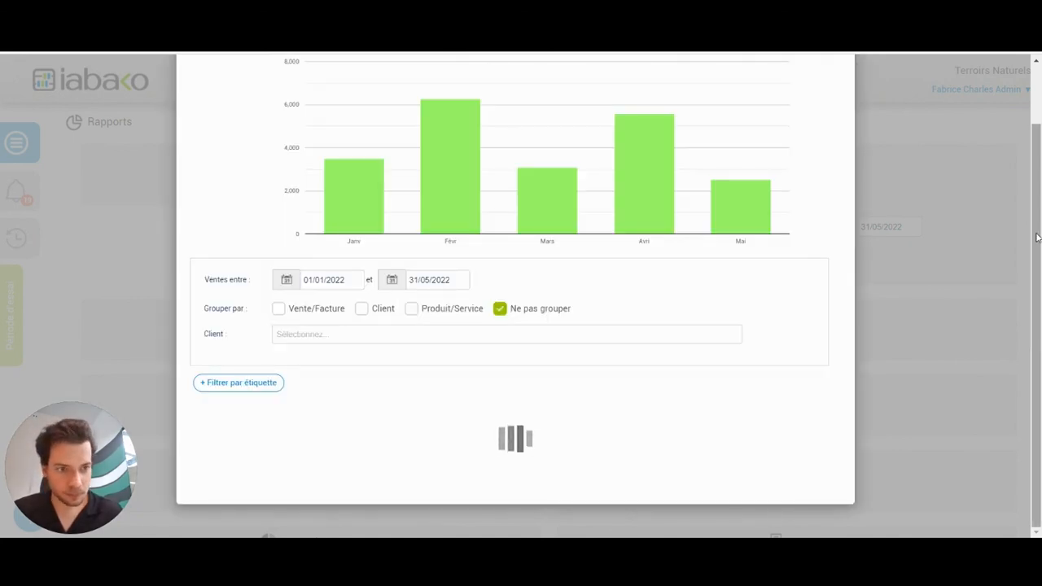
Step: Review the margin columns in the sales report, close the report and return to the home dashboard
drag(1039, 152, 1028, 270)
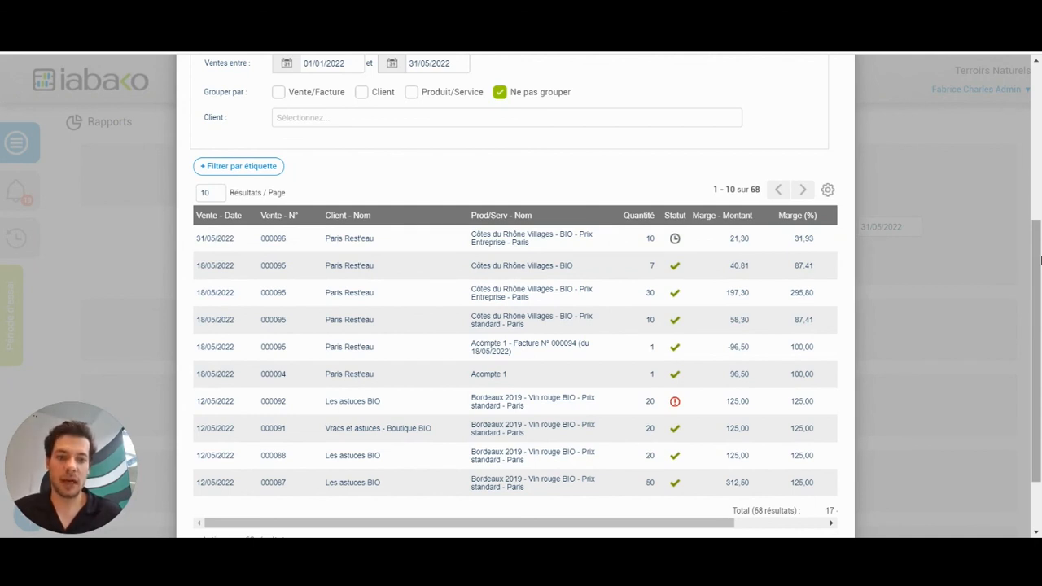
drag(1039, 259, 1039, 61)
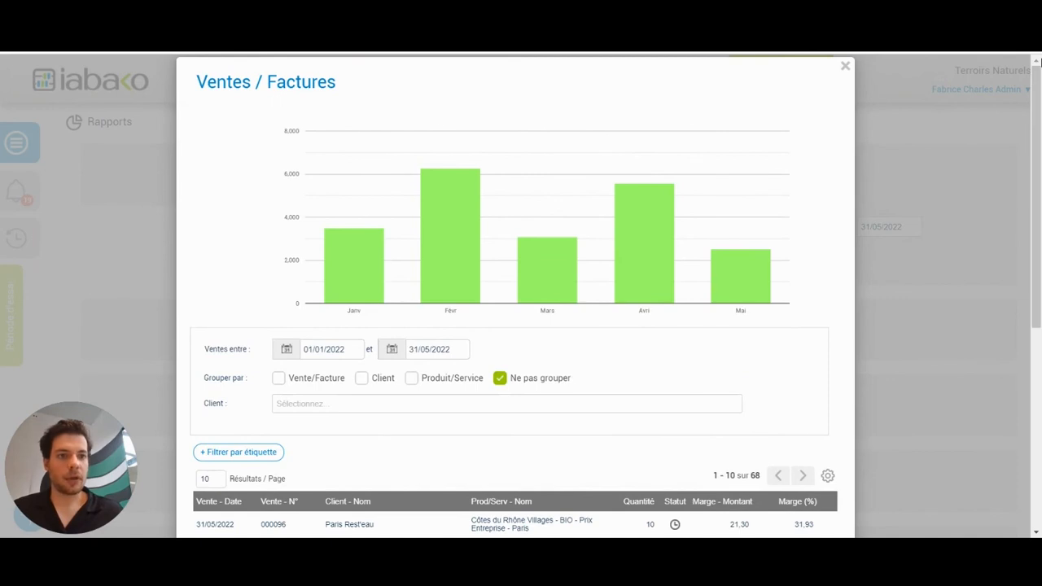
click(845, 66)
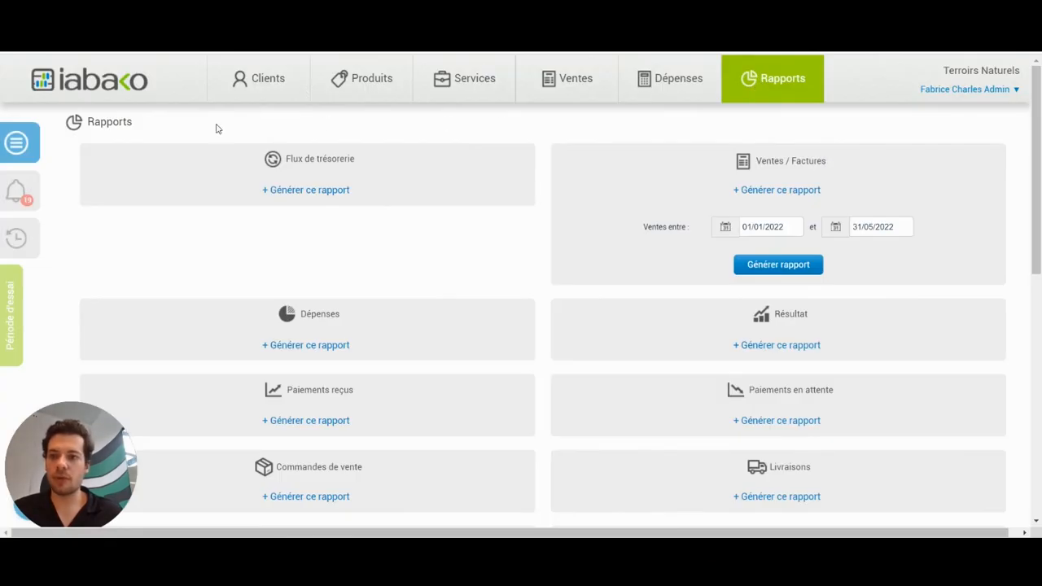
click(126, 81)
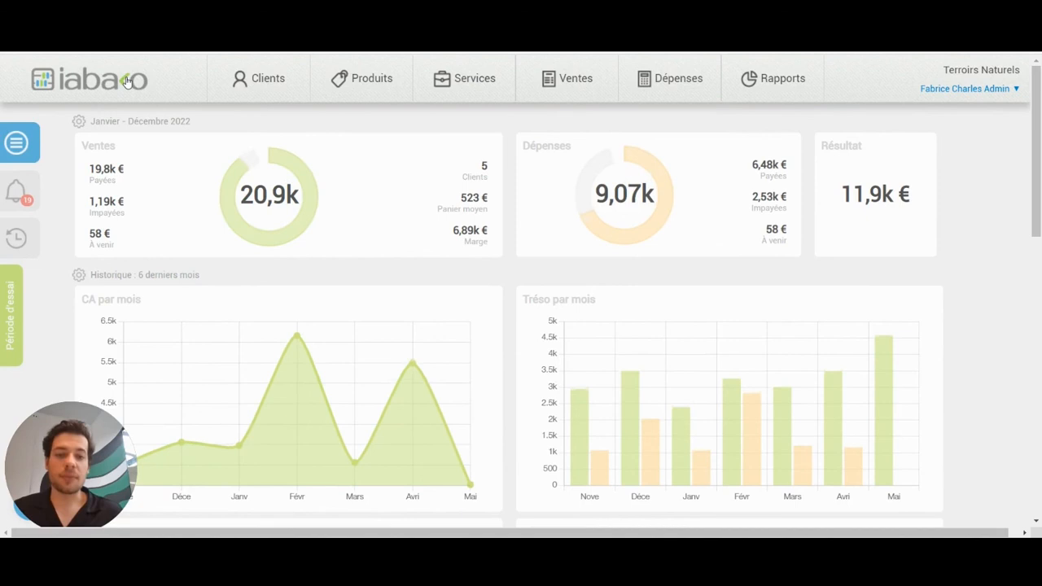